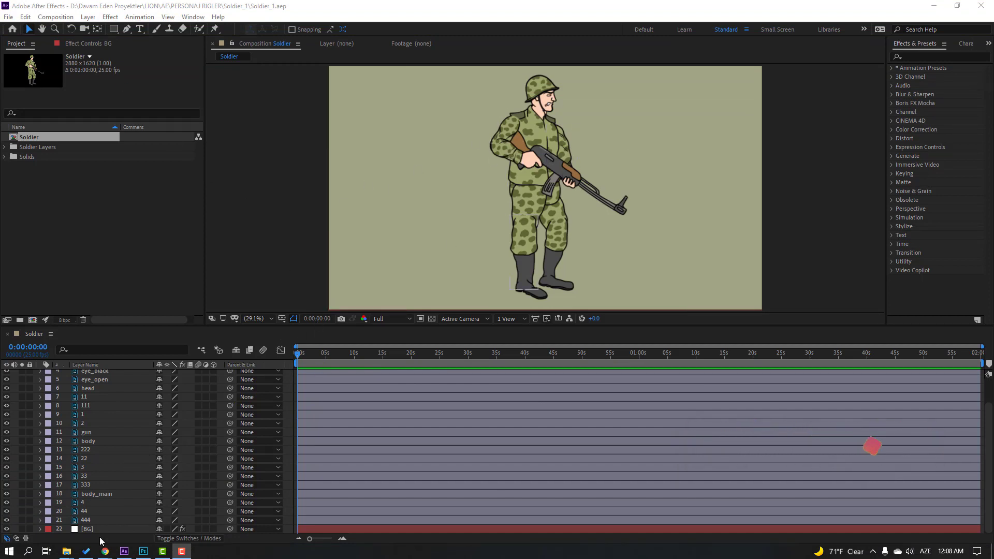
- Lock the BG layer and isolate hand layer 1 against the transparency grid
left_click(29, 529)
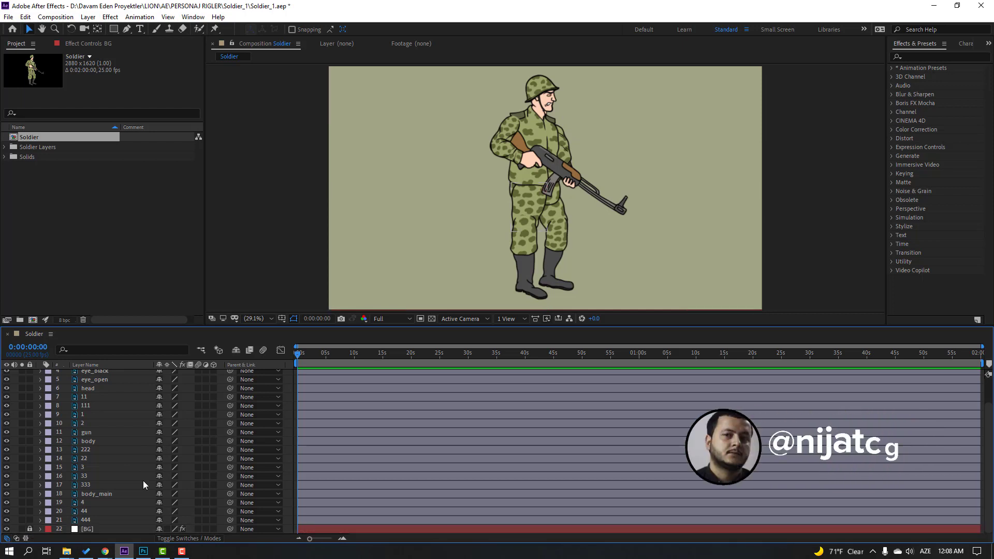
scroll(140, 482, "up", 3)
left_click(84, 444)
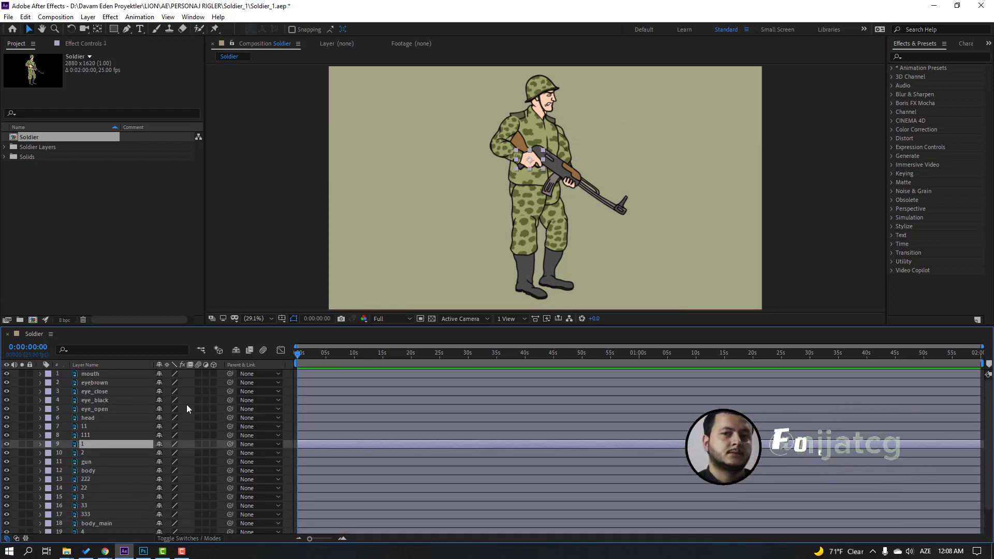
left_click(22, 444)
scroll(488, 156, "up", 5)
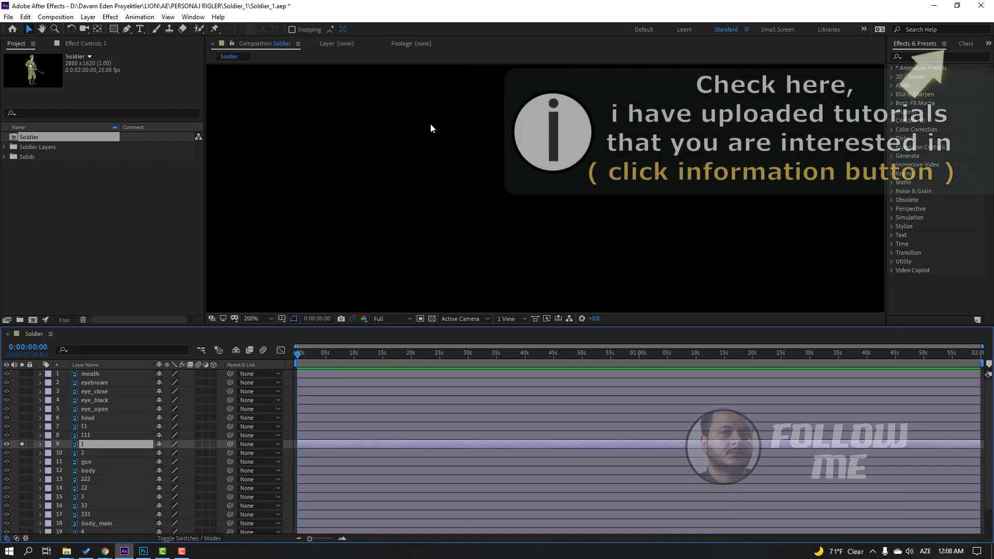
left_click_drag(430, 123, 539, 259)
left_click_drag(538, 207, 515, 251)
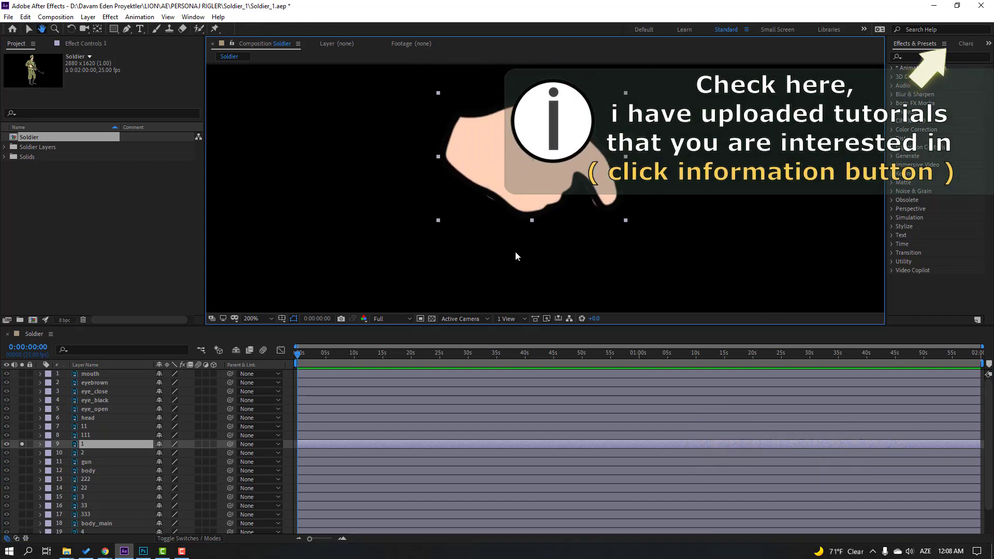
left_click(433, 318)
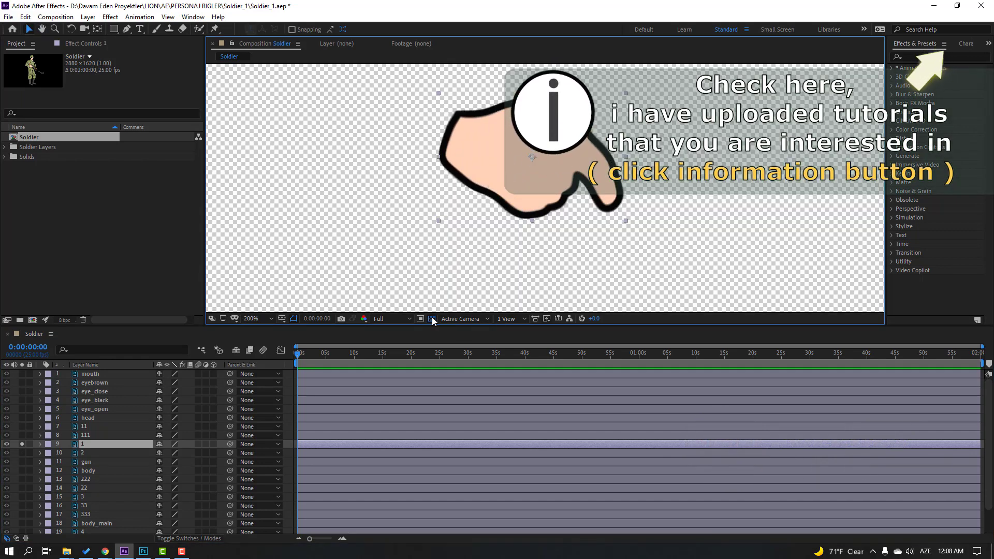
- Move the anchor point of hand layer 1 to the wrist and end its isolation
left_click(98, 29)
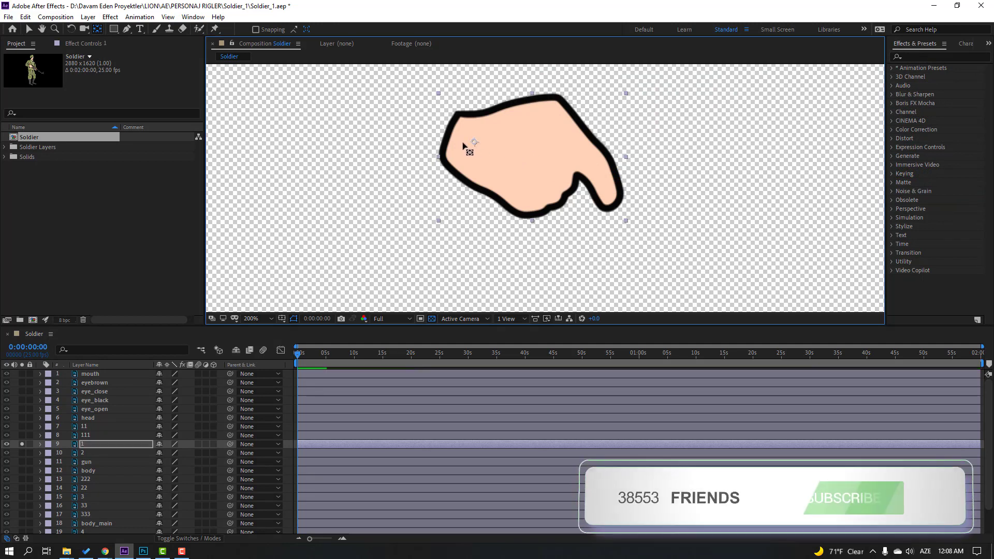
left_click_drag(474, 142, 459, 138)
left_click(29, 29)
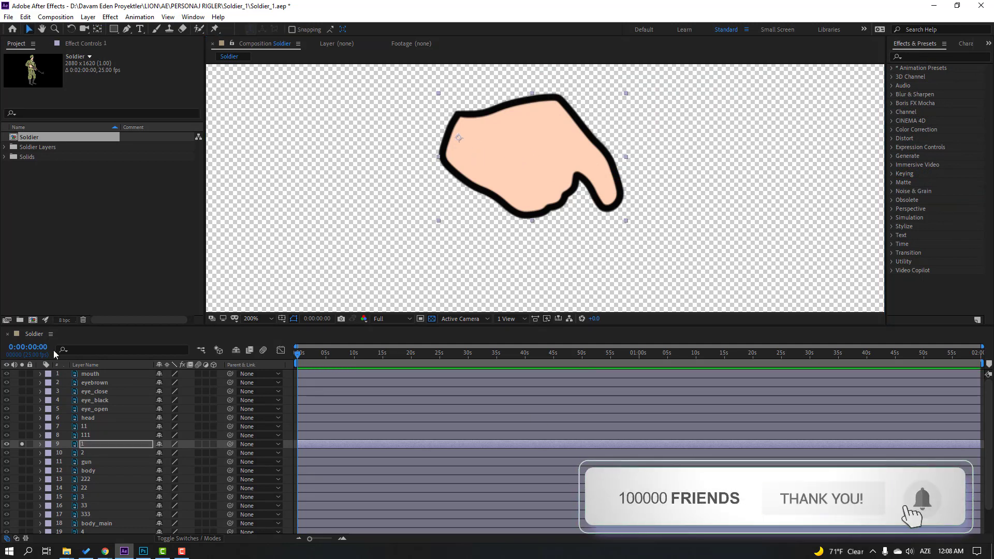
left_click(21, 445)
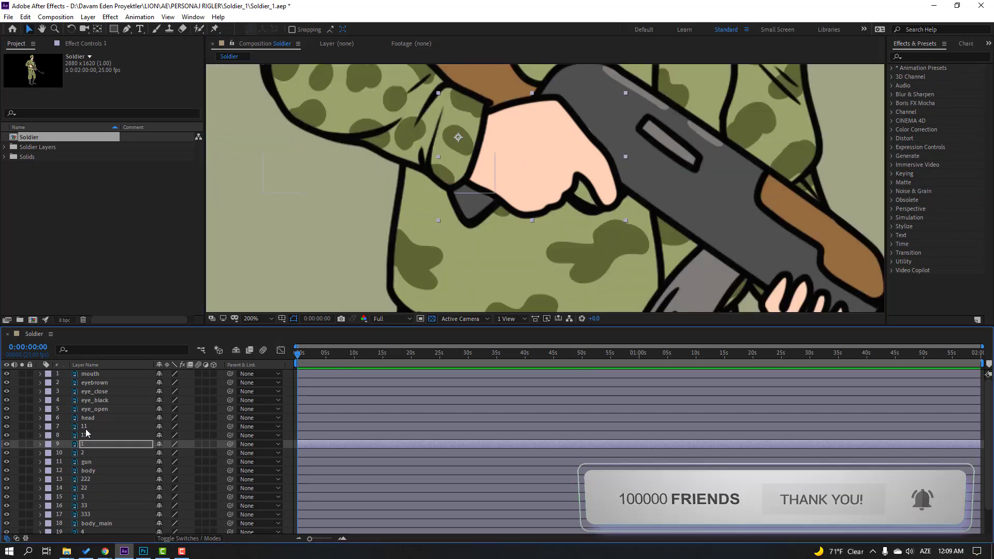
- Isolate forearm layer 11, move its anchor point to the elbow, and show all layers again
left_click(86, 428)
left_click(21, 427)
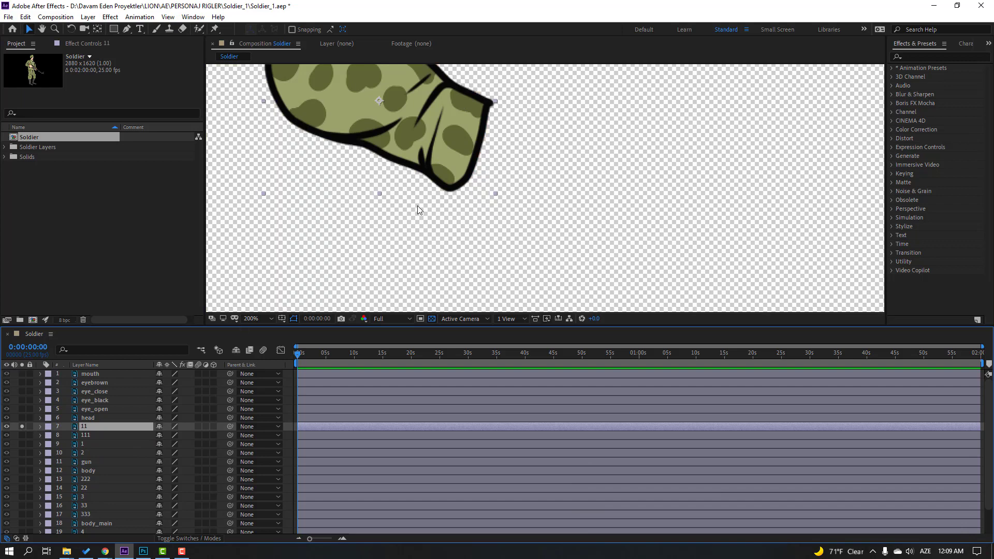
left_click_drag(417, 206, 451, 280)
left_click(96, 34)
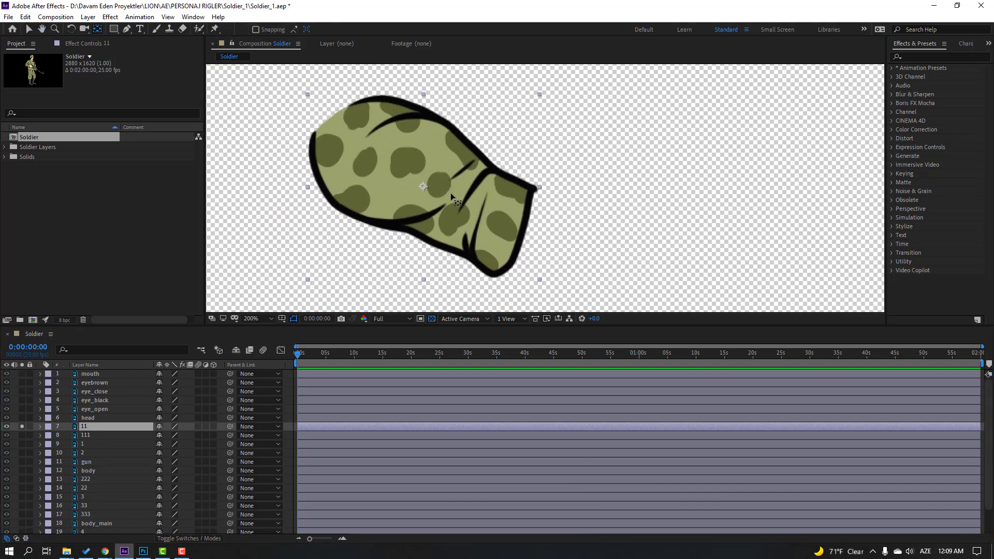
left_click_drag(422, 185, 340, 135)
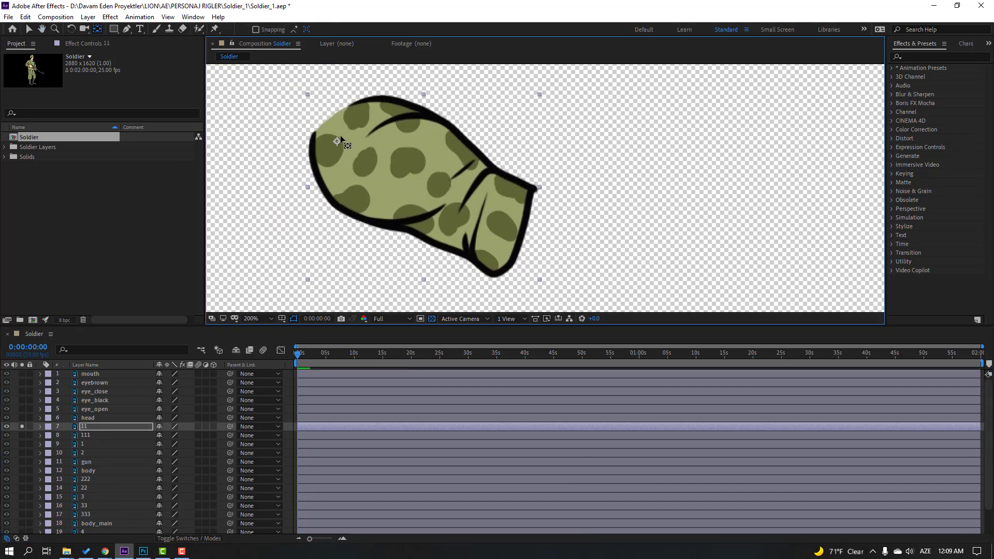
left_click(28, 28)
left_click(22, 426)
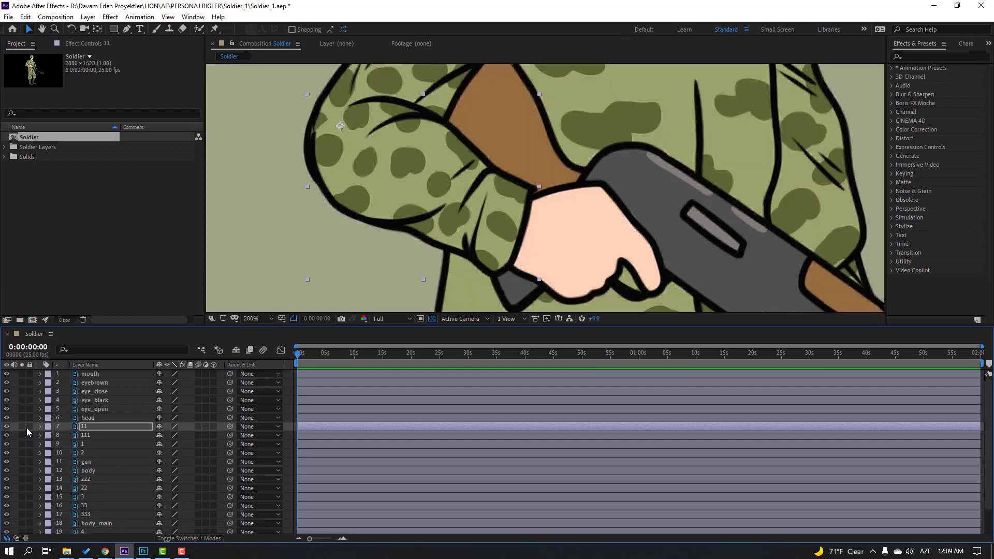
- Isolate upper arm layer 111, move its anchor point to the shoulder, and show all layers again
left_click(83, 439)
left_click(22, 435)
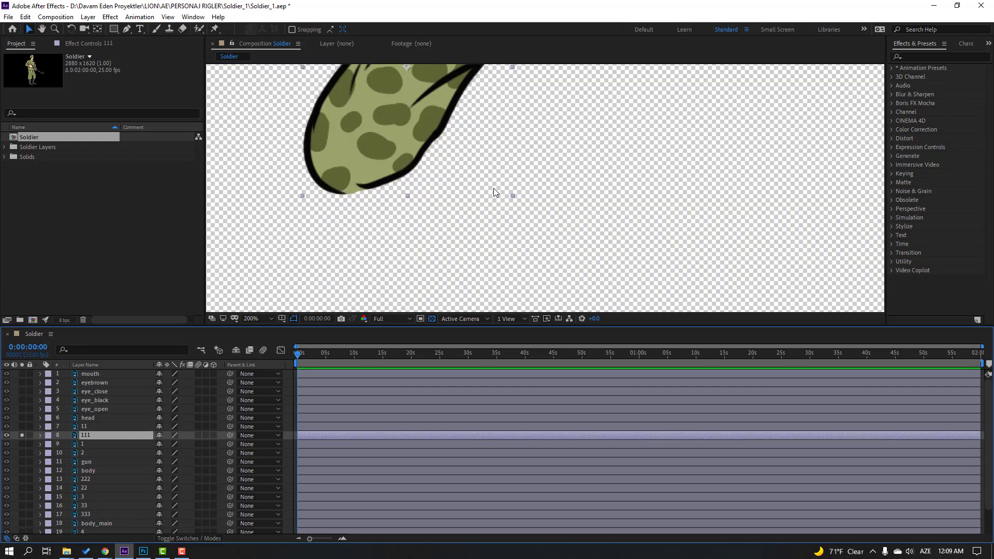
scroll(493, 188, "down", 2)
left_click(97, 29)
left_click_drag(445, 150, 476, 97)
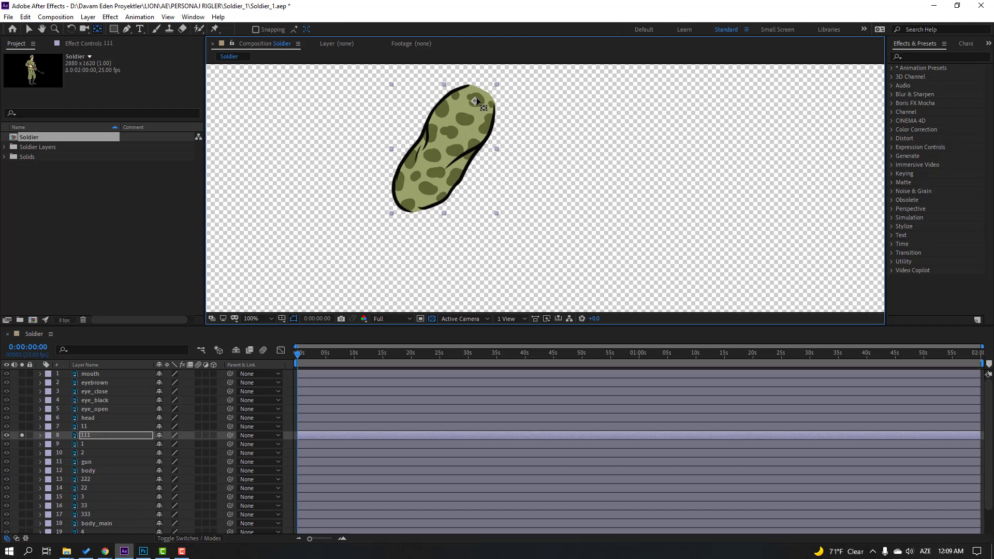
left_click(29, 29)
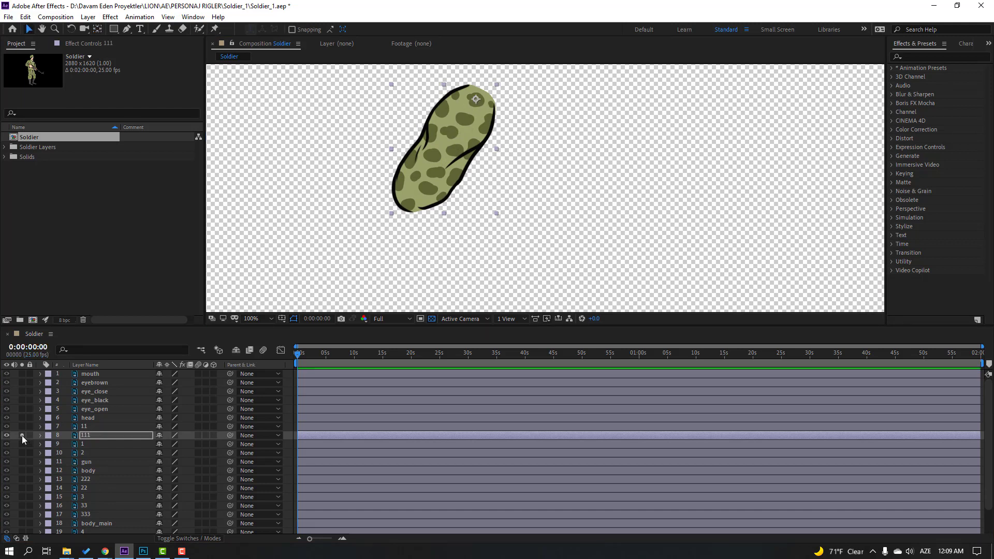
left_click(22, 435)
- Parent hand layer 1 to forearm layer 11, and layer 11 to upper arm layer 111
left_click(103, 446)
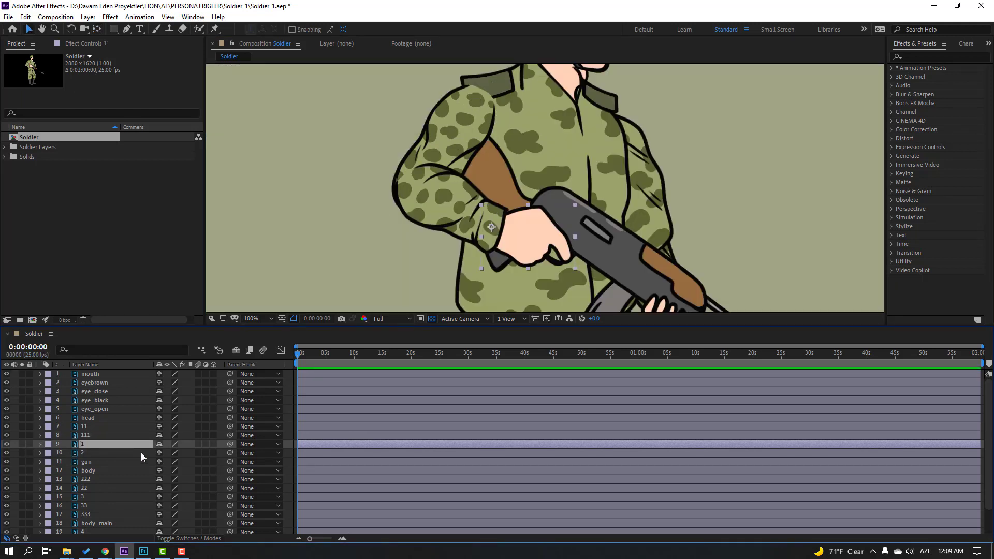
left_click_drag(158, 447, 83, 427)
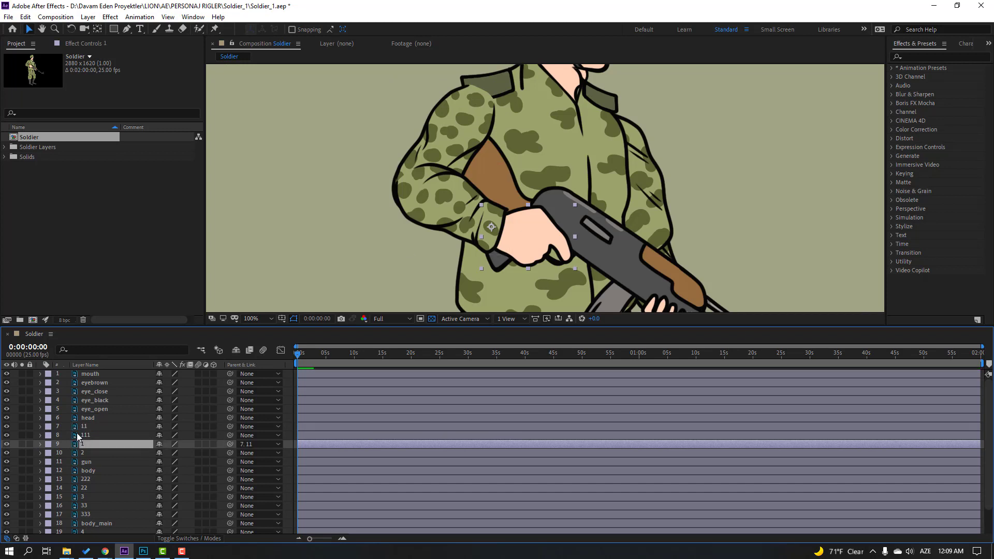
left_click(83, 427)
left_click_drag(229, 427, 88, 437)
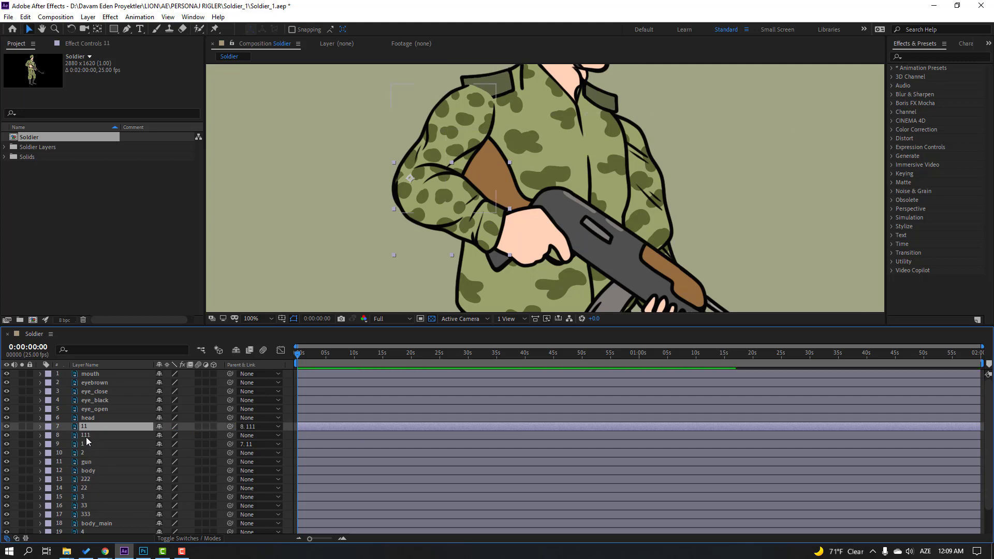
- Test the arm hierarchy by rotating upper arm layer 111, and undo the rotation
left_click(86, 437)
key("r")
mouse_move(172, 444)
left_mouse_down()
mouse_move(183, 445)
mouse_move(176, 452)
left_mouse_up()
key("ctrl+z")
left_click(39, 437)
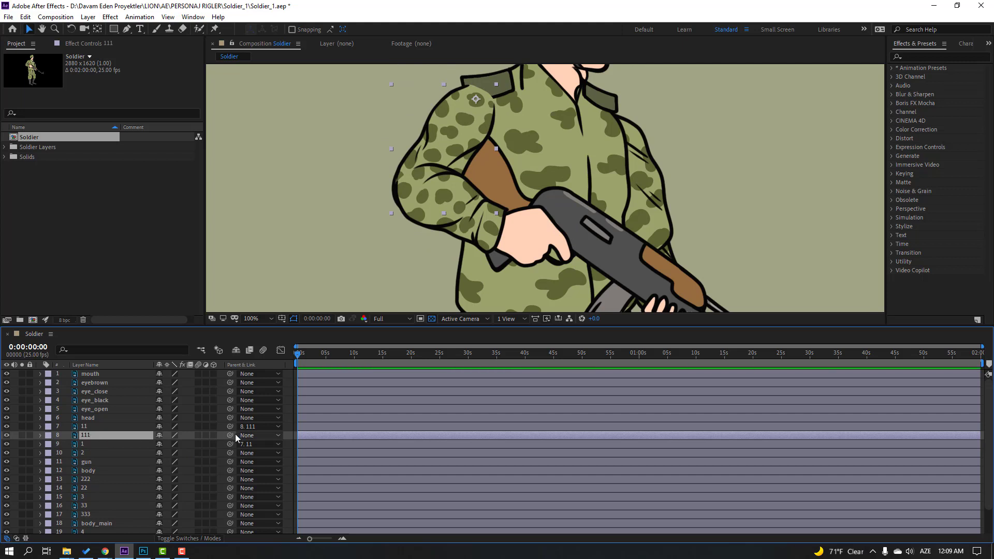
- Parent upper arm layer 111 to the body layer
left_click_drag(232, 435, 95, 471)
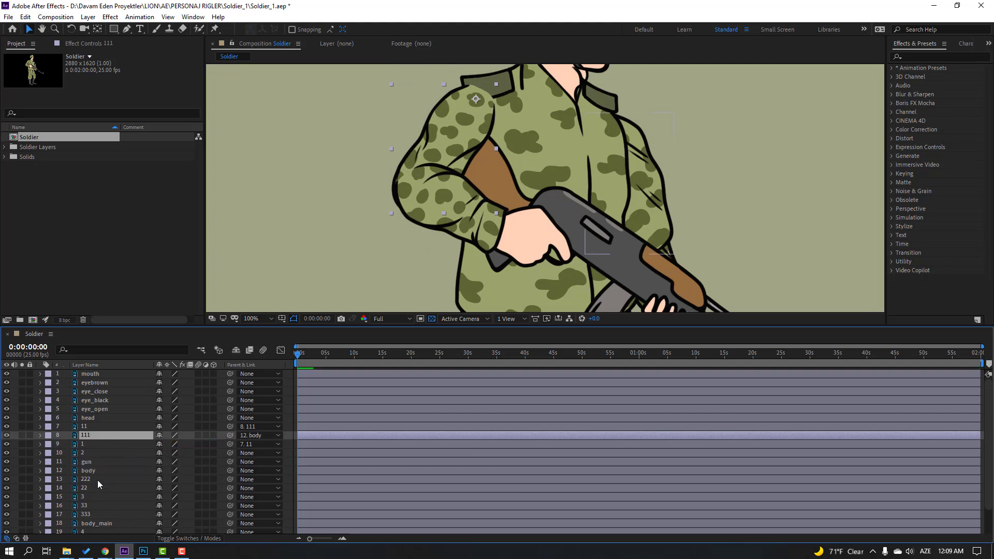
- Isolate hand layer 2, move its anchor point to the wrist at its lower edge, and show all layers again
key("comma")
left_click(83, 452)
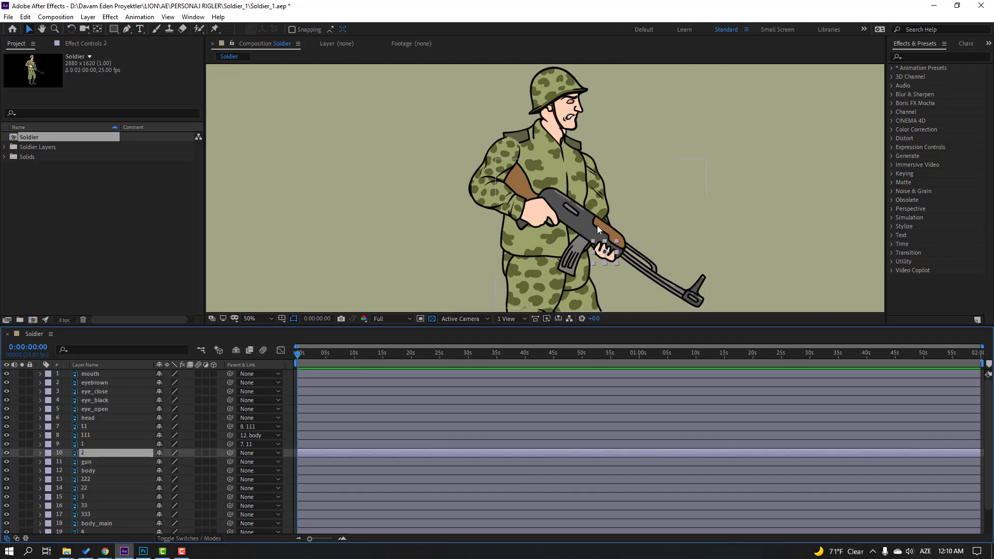
scroll(597, 225, "up", 2)
left_click(22, 453)
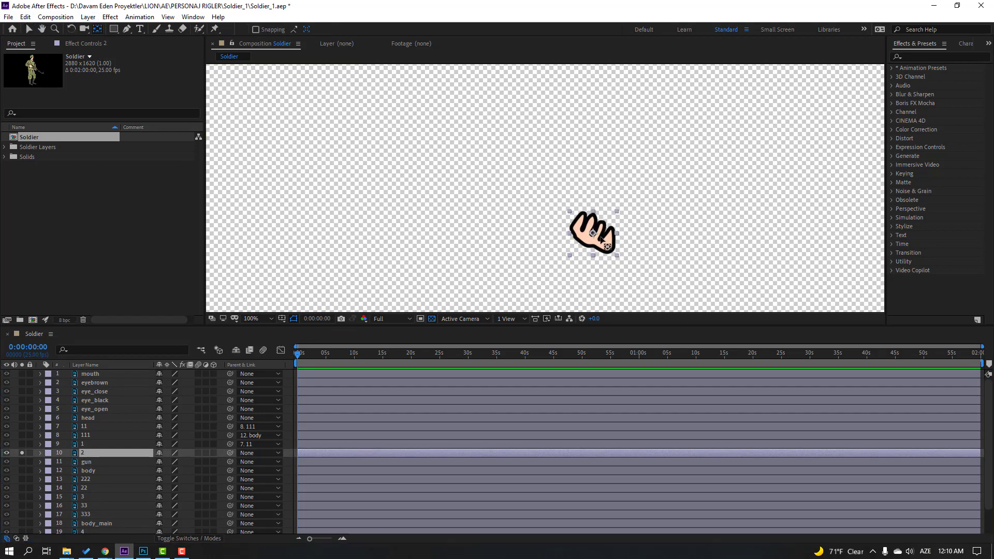
key("Return")
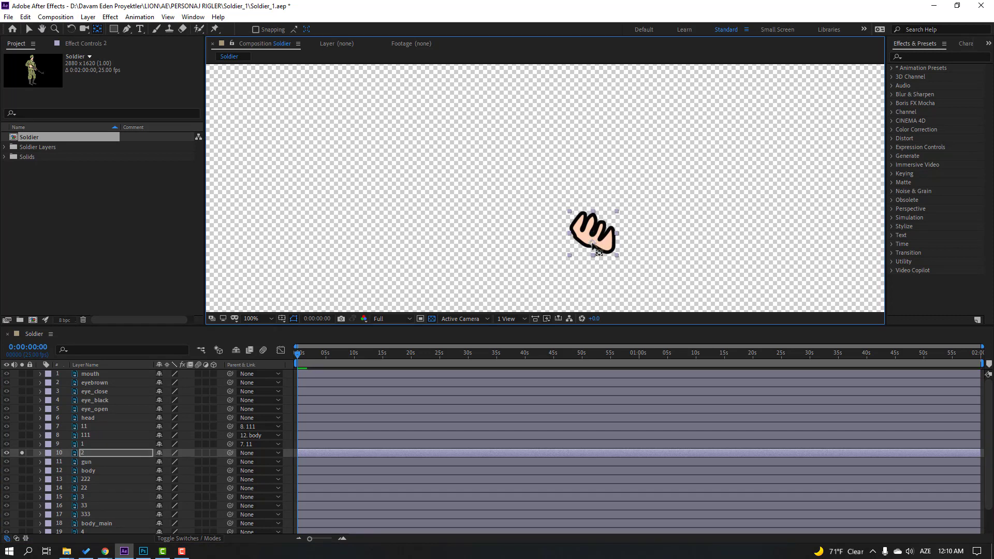
left_click(29, 30)
left_click(22, 453)
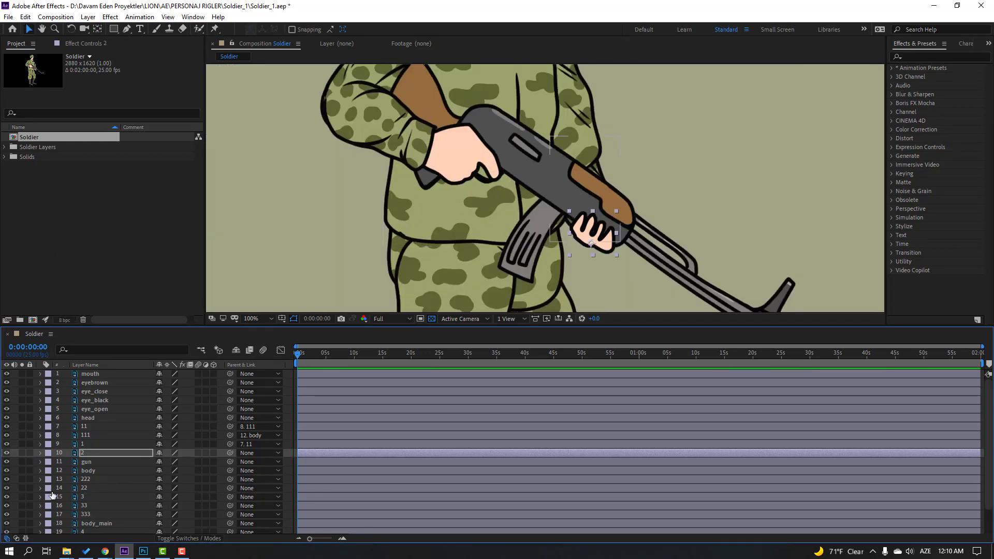
- Isolate forearm layer 22, move its anchor point to the elbow at its upper end, and show all layers again
left_click(86, 489)
left_click(22, 488)
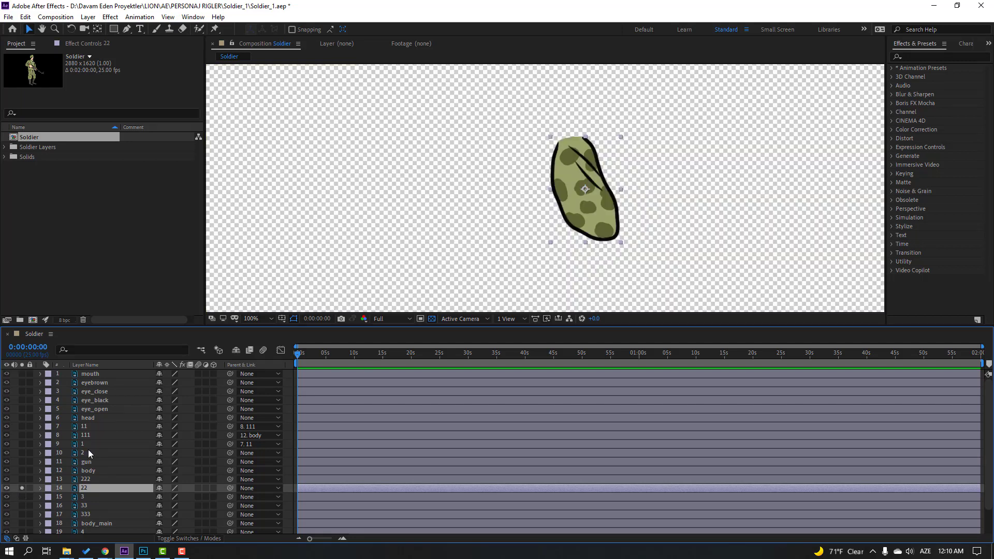
left_click(97, 29)
left_click(573, 141)
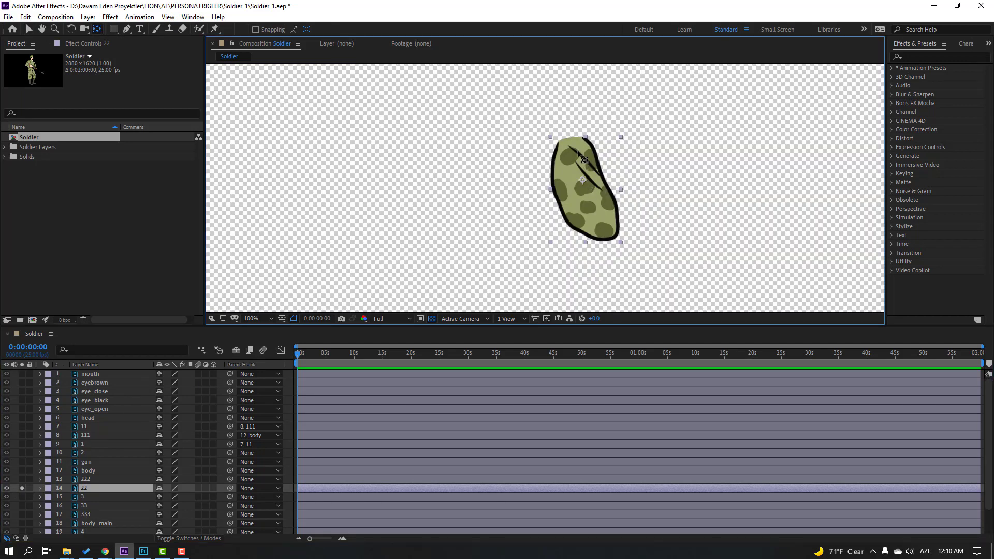
left_click_drag(574, 149, 571, 151)
left_click(29, 29)
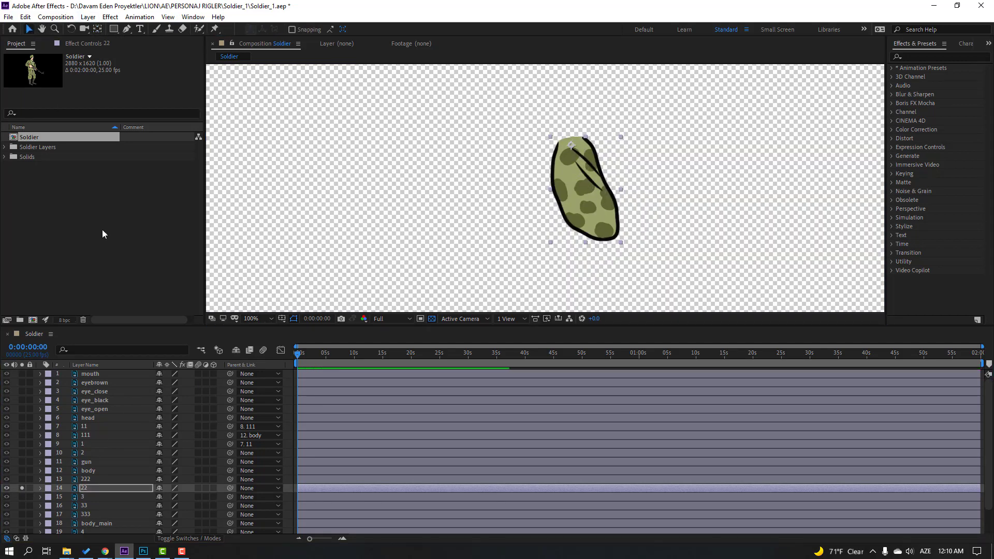
left_click(23, 486)
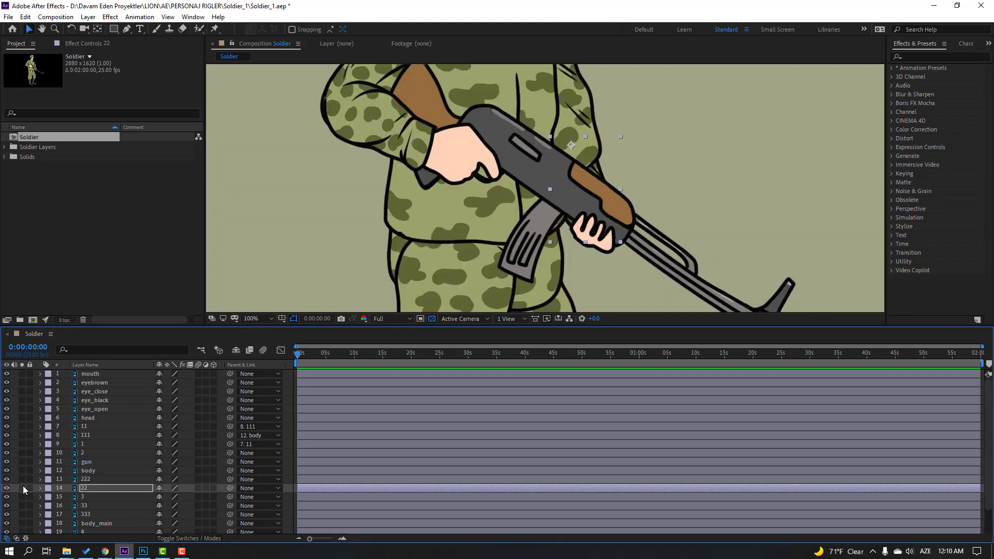
- Isolate upper arm layer 222, move its anchor point to the shoulder, and show all layers again
left_click(88, 480)
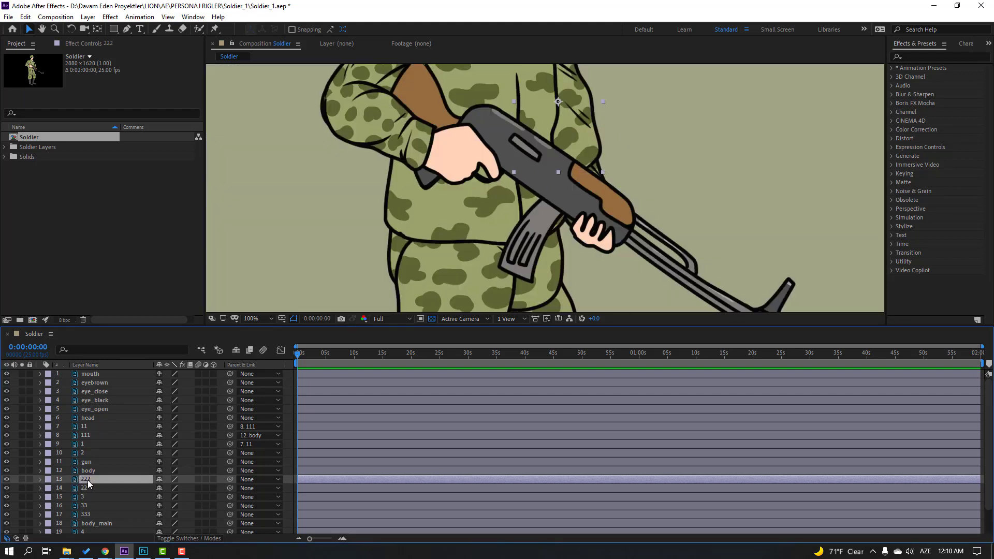
left_click(22, 480)
left_click_drag(564, 128, 515, 101)
left_click(97, 29)
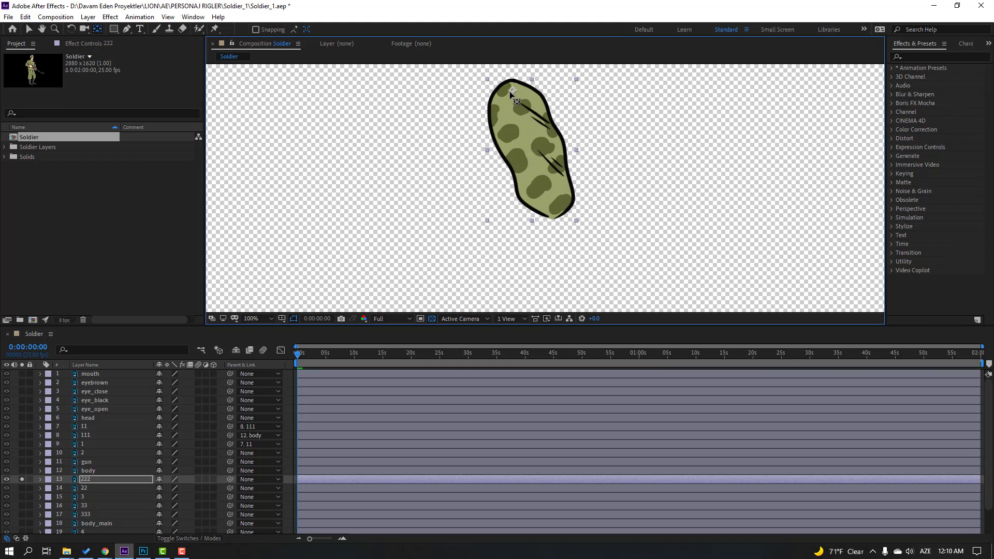
left_click(28, 29)
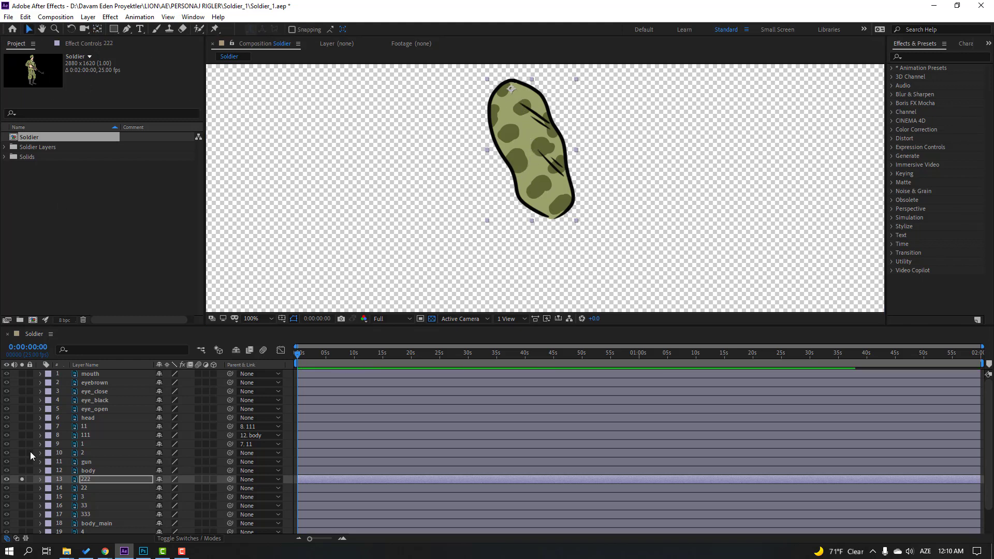
left_click(19, 480)
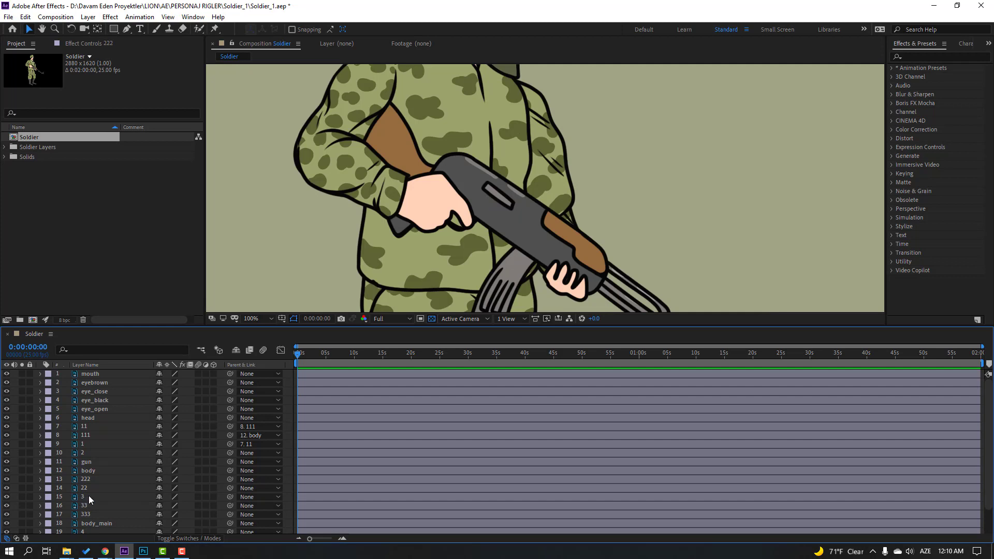
- Build the second arm's parent chain by linking layer 2 to 22, 22 to 222, and 222 to body
left_click(89, 450)
left_click_drag(230, 452, 82, 491)
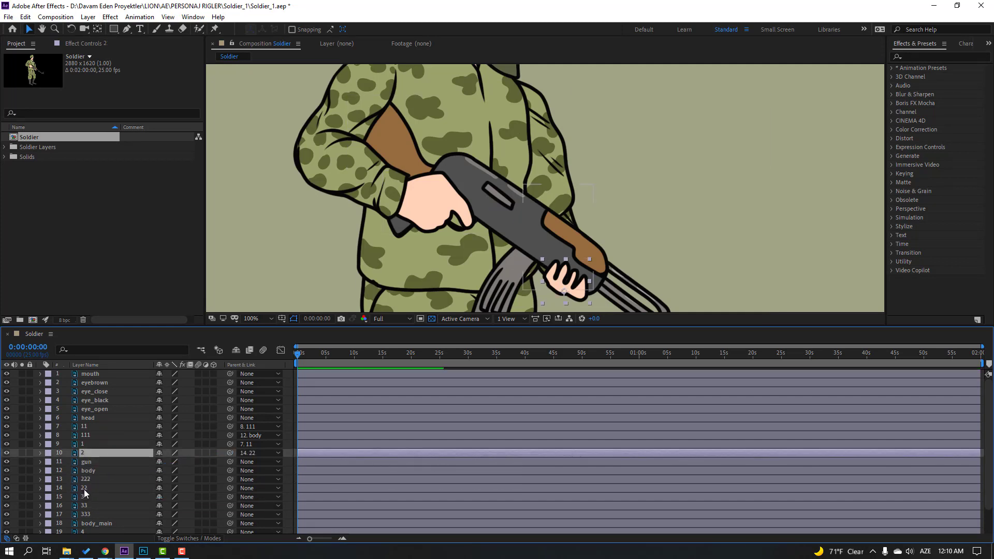
left_click(84, 490)
left_click_drag(231, 488, 86, 484)
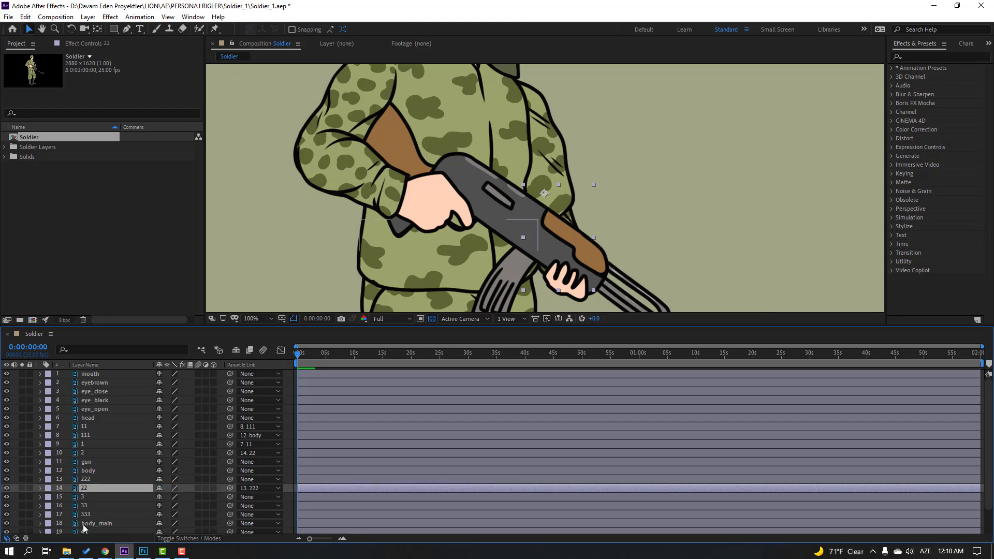
left_click(84, 480)
left_click_drag(229, 483, 98, 471)
scroll(101, 483, "down", 1)
scroll(446, 264, "down", 10)
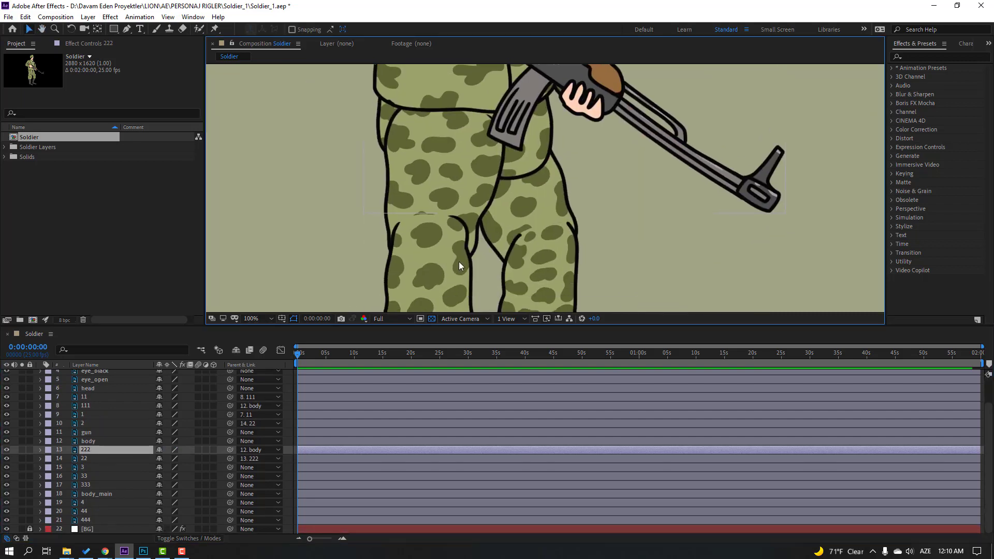
- Isolate foot layer 3, move its anchor point to the ankle near the heel, and show all layers again
key("comma")
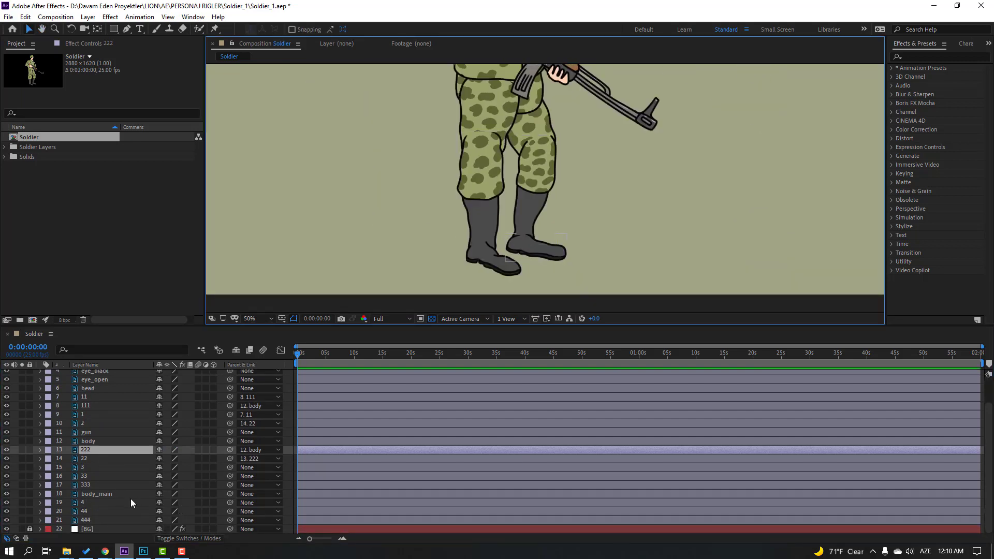
left_click(86, 467)
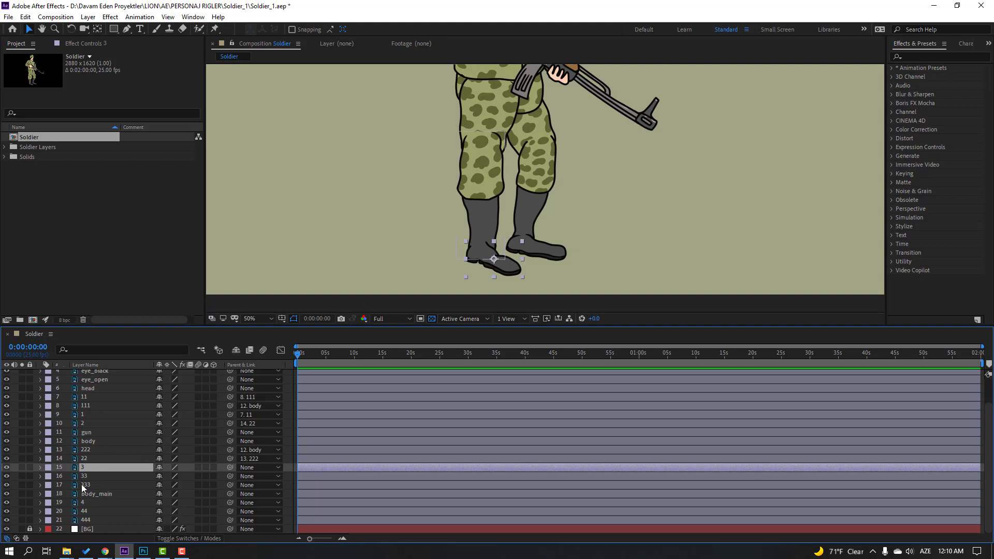
left_click(22, 467)
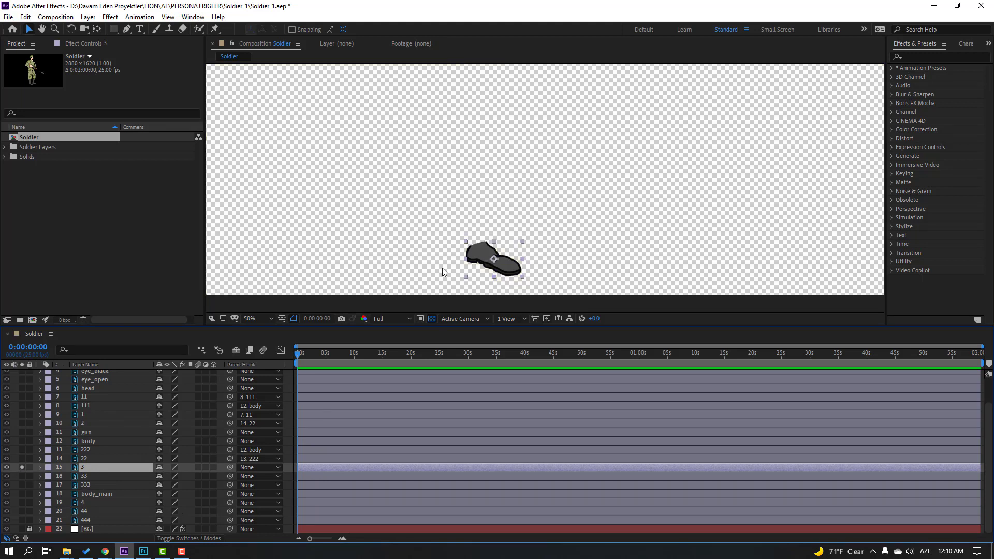
left_click(97, 29)
left_click_drag(494, 259, 478, 254)
left_click(29, 29)
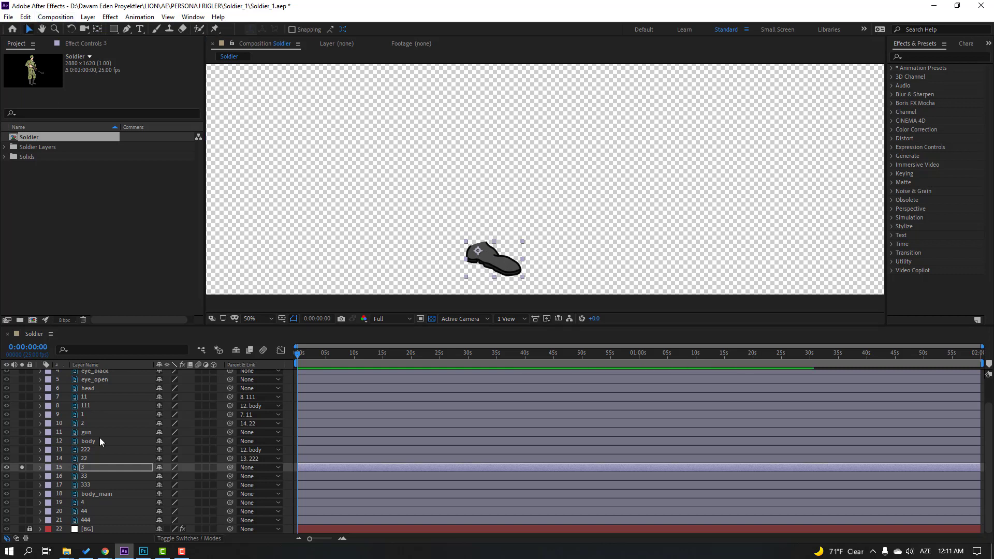
left_click(22, 467)
- Isolate lower leg layer 33, move its anchor point to the knee at its upper end, and show all layers again
left_click(82, 476)
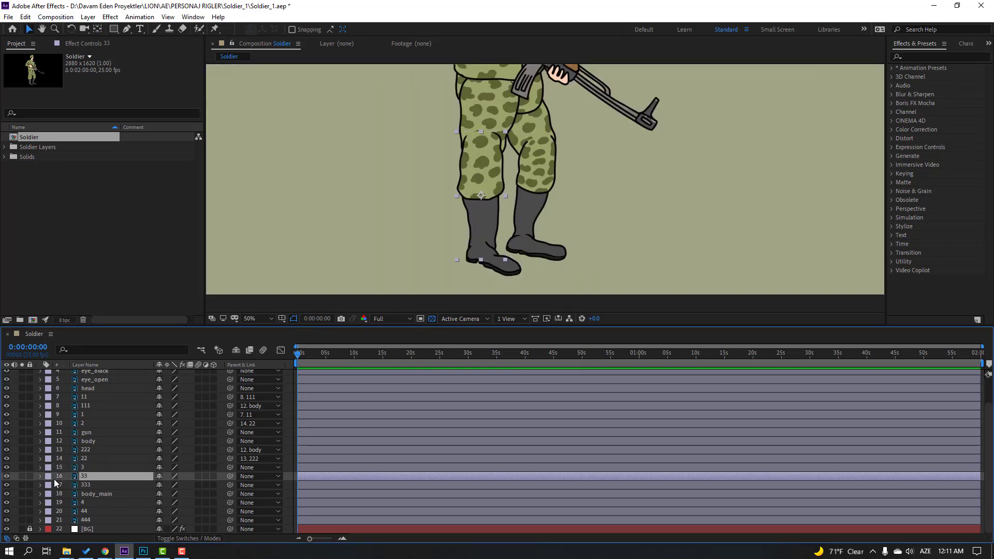
left_click(22, 477)
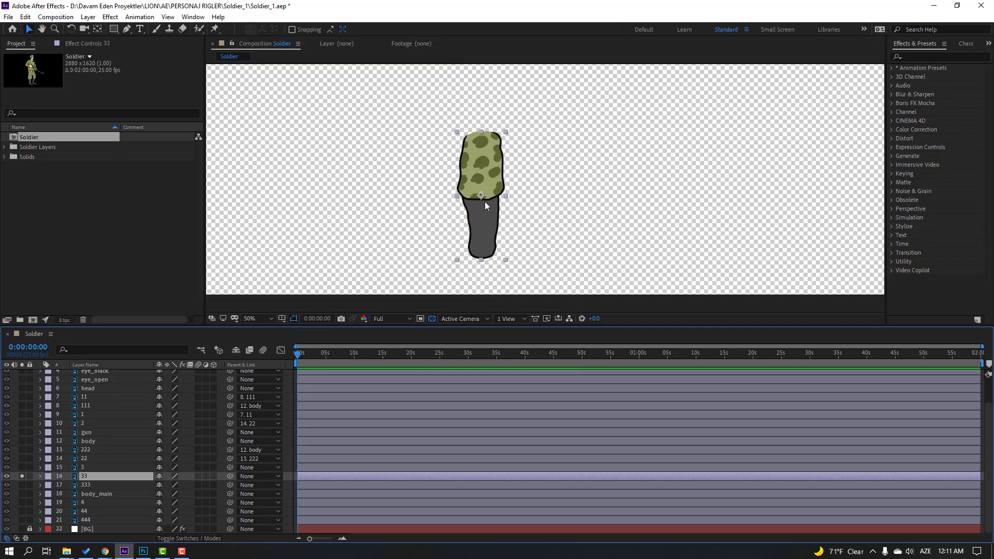
left_click(97, 29)
left_click_drag(485, 199, 486, 141)
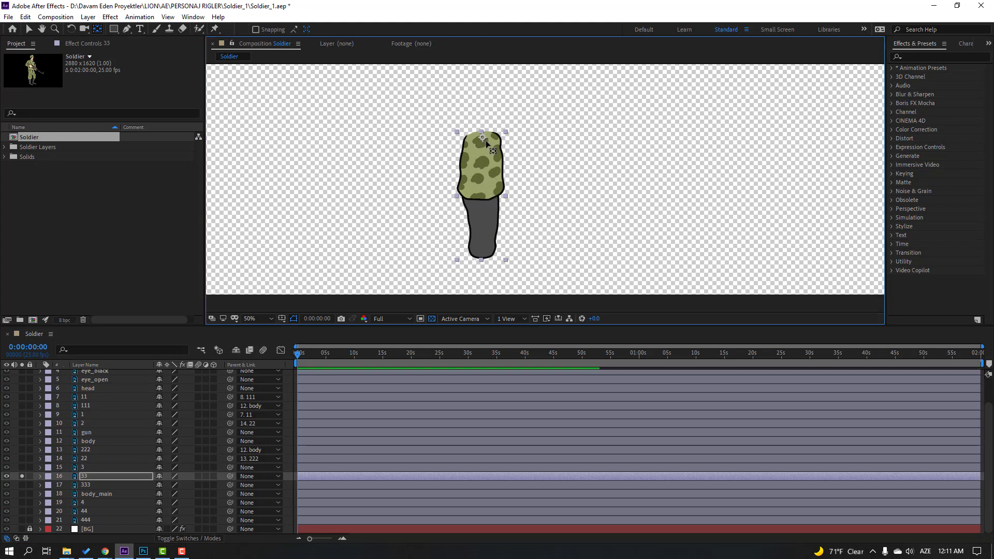
left_click(28, 28)
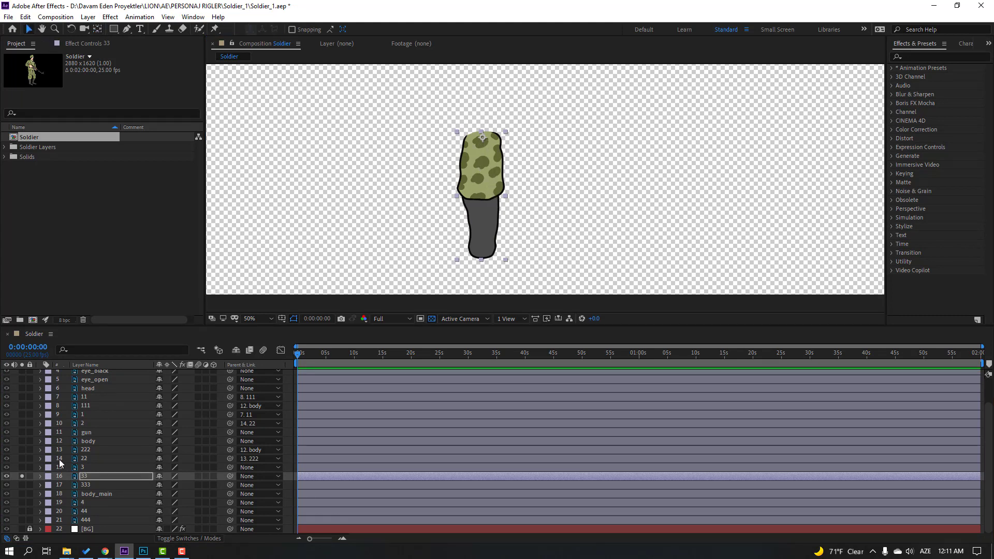
left_click(22, 476)
- Isolate thigh layer 333, move its anchor point to the hip at its upper end, and show all layers again
left_click(85, 485)
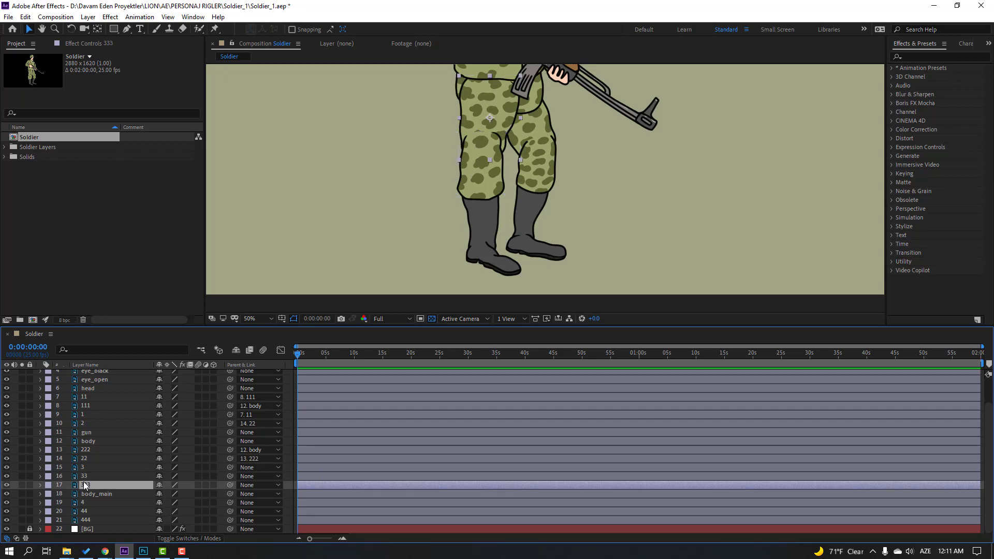
left_click(21, 486)
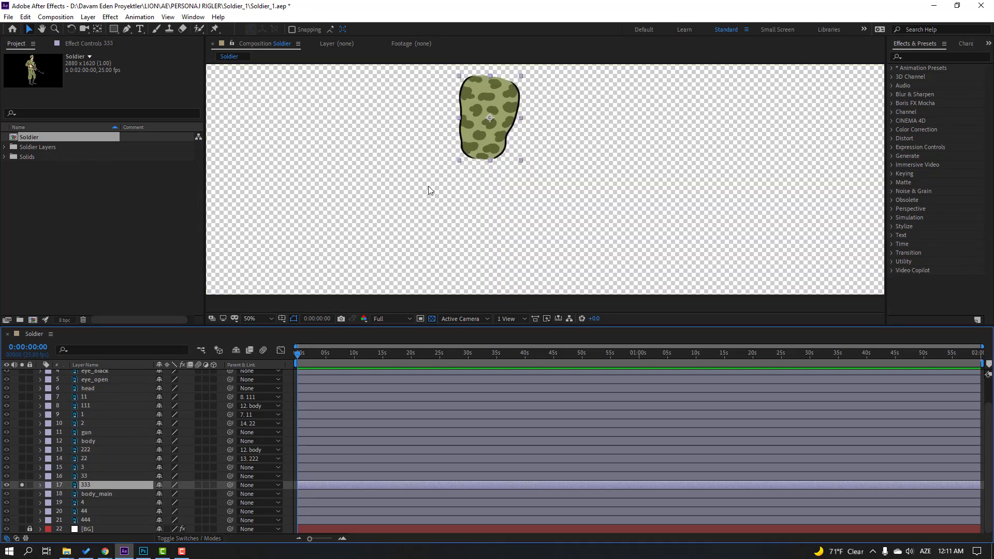
key("y")
left_click_drag(484, 125, 496, 92)
key("v")
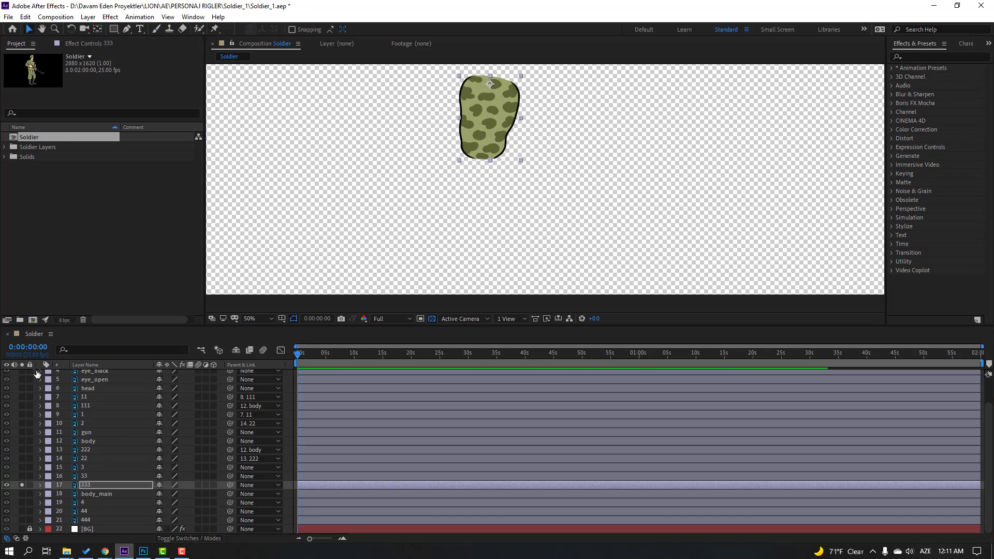
left_click(22, 485)
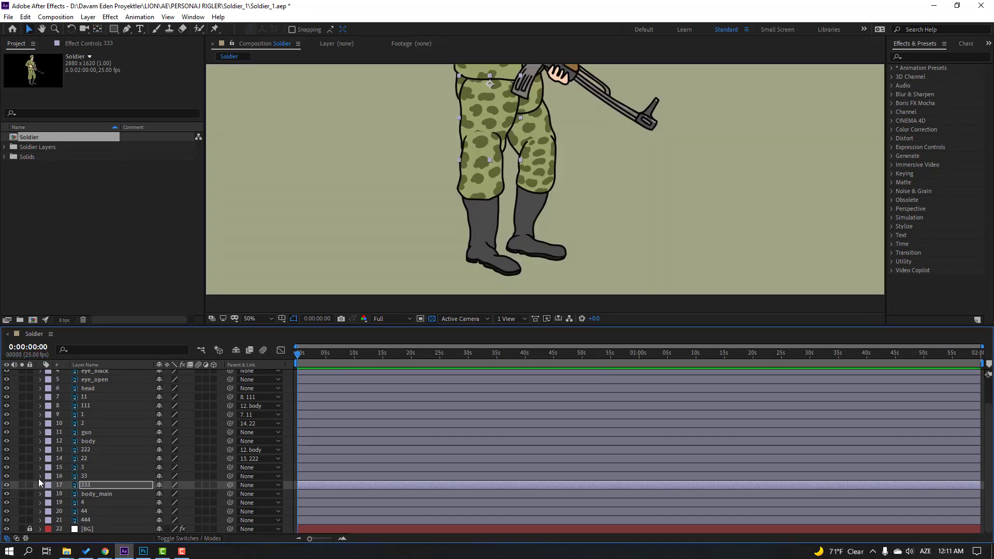
- Build the first leg's parent chain by linking layer 3 to 33, 33 to 333, and 333 to body
left_click(79, 467)
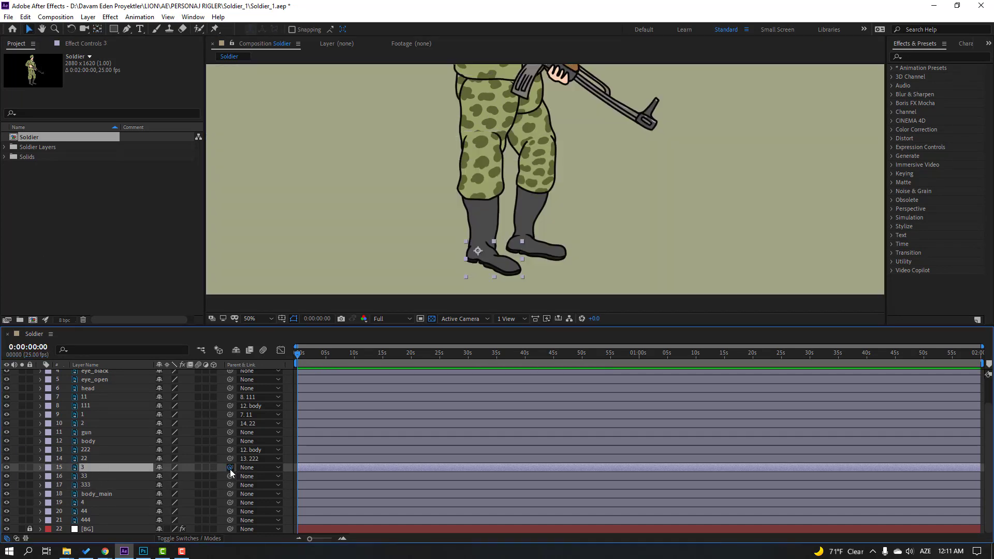
left_click_drag(230, 469, 82, 478)
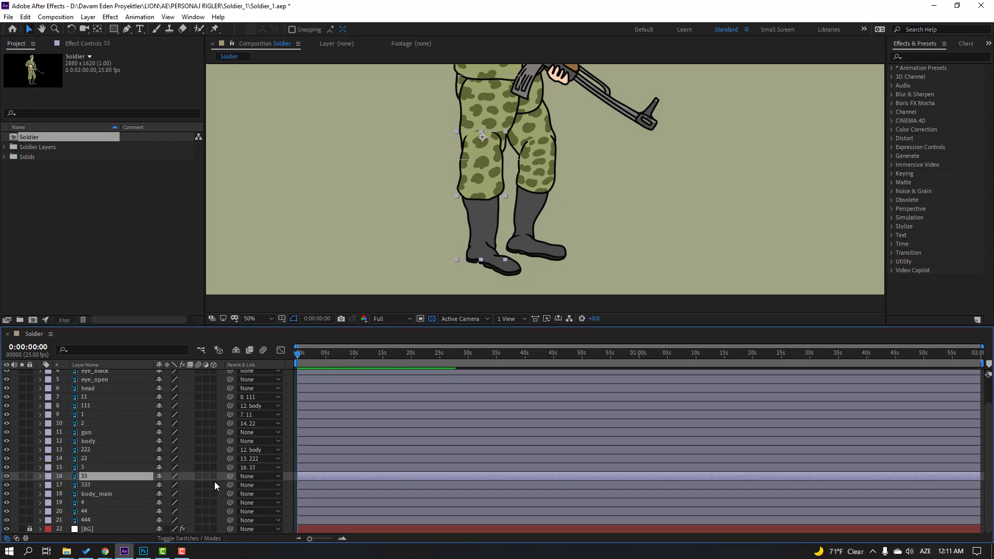
left_click_drag(229, 476, 95, 485)
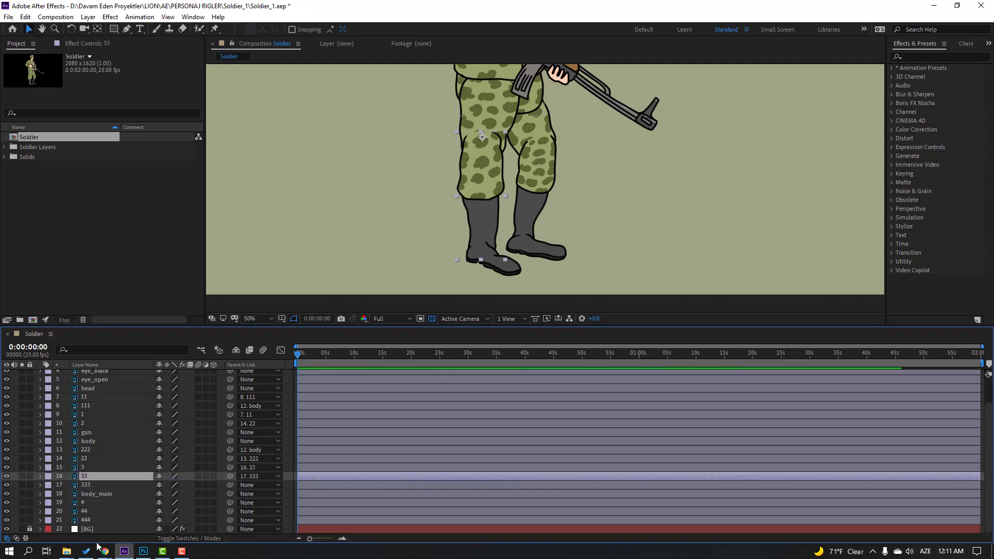
left_click(84, 488)
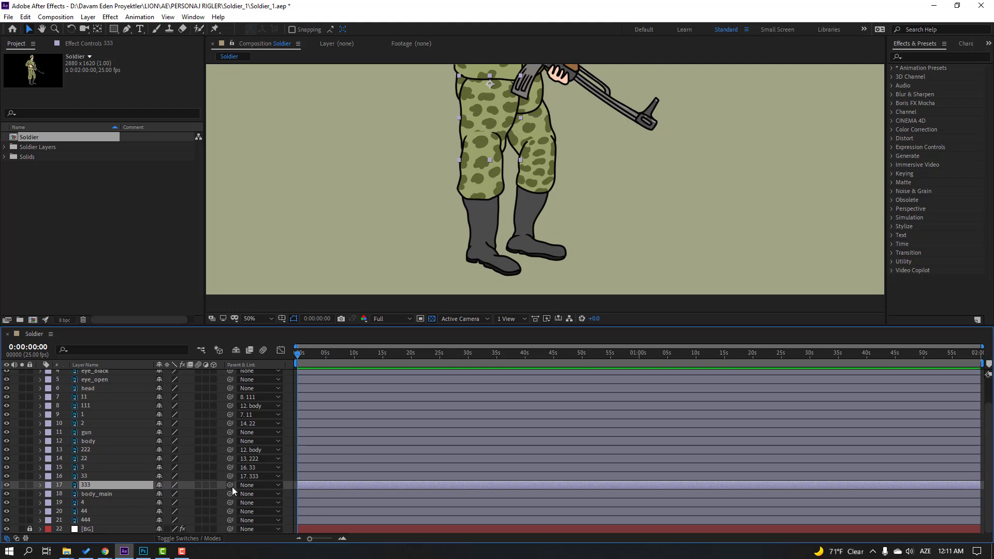
left_click_drag(231, 486, 89, 442)
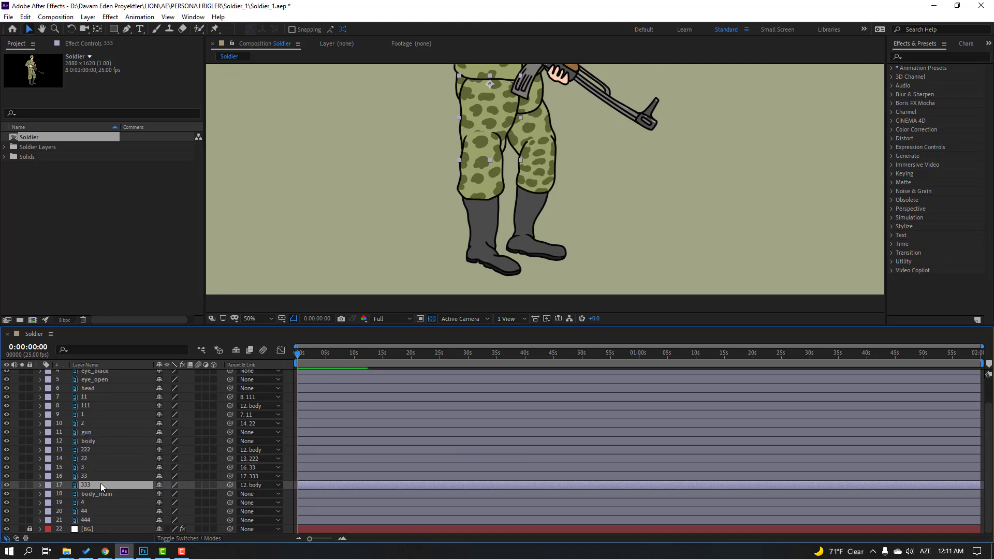
- Isolate foot layer 4, move its anchor point to the ankle above the heel, and show all layers again
left_click(81, 502)
left_click(21, 502)
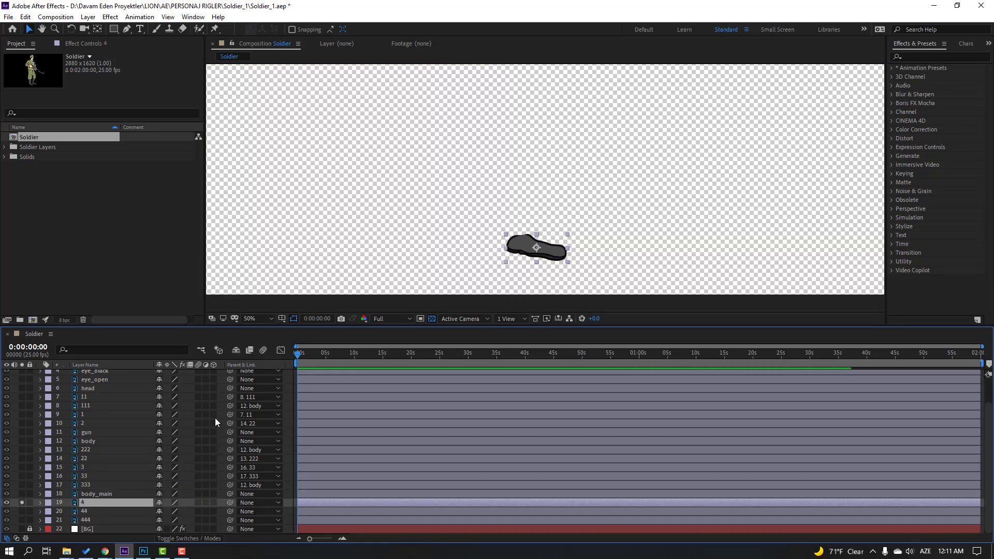
scroll(545, 238, "up", 3)
left_click_drag(545, 237, 563, 167)
scroll(580, 192, "up", 2)
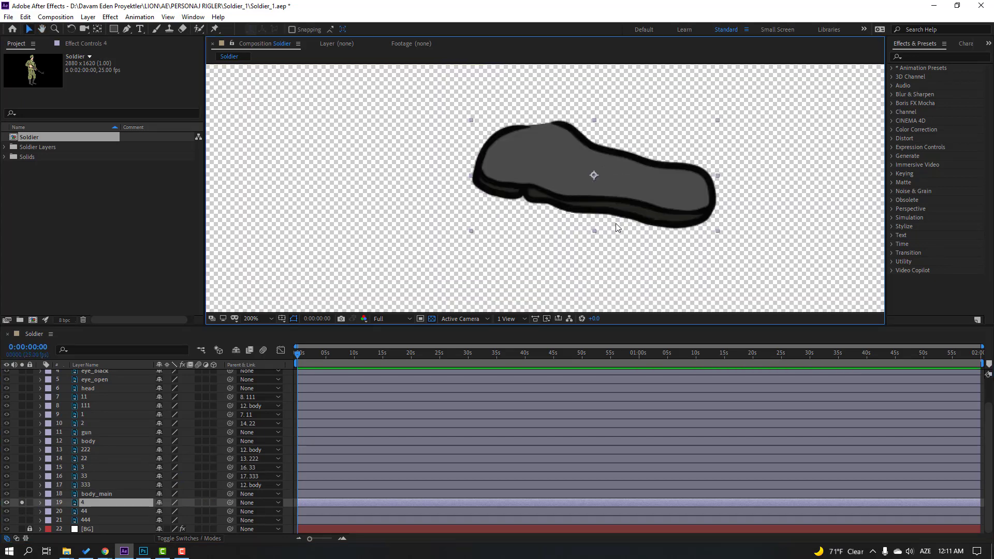
left_click(96, 31)
left_click_drag(597, 185, 532, 158)
left_click(30, 29)
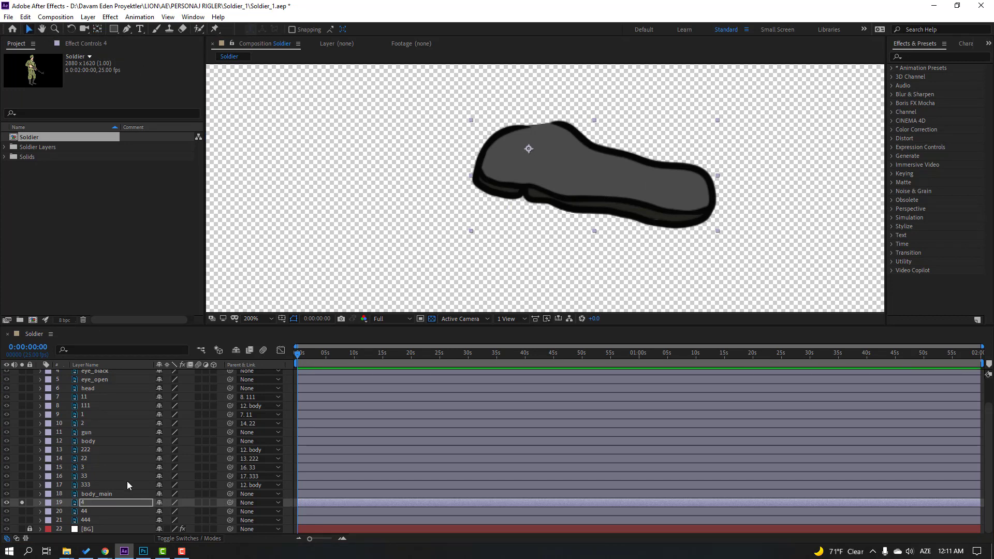
left_click(21, 503)
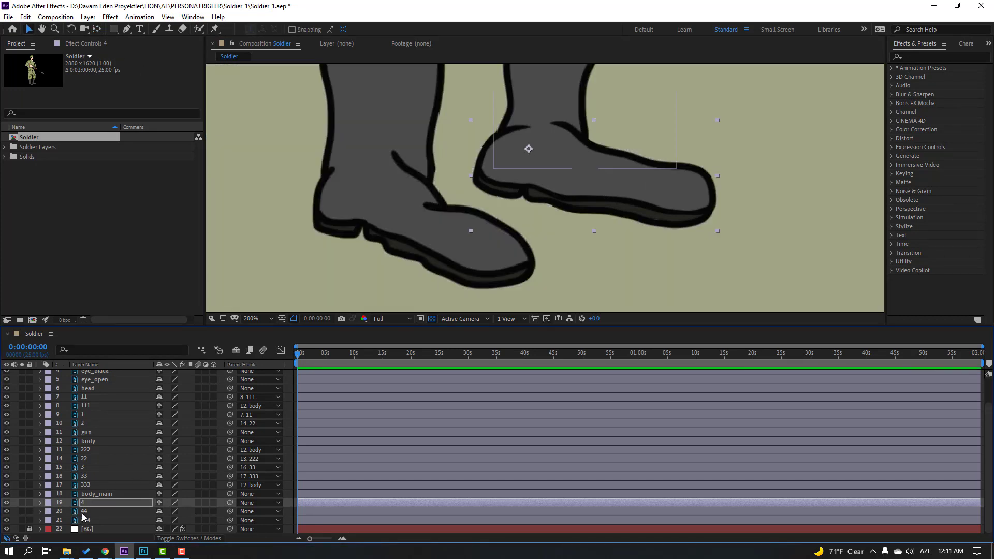
- Isolate lower leg layer 44, move its anchor point to the knee at its upper end, and show all layers again
left_click(83, 512)
left_click(21, 512)
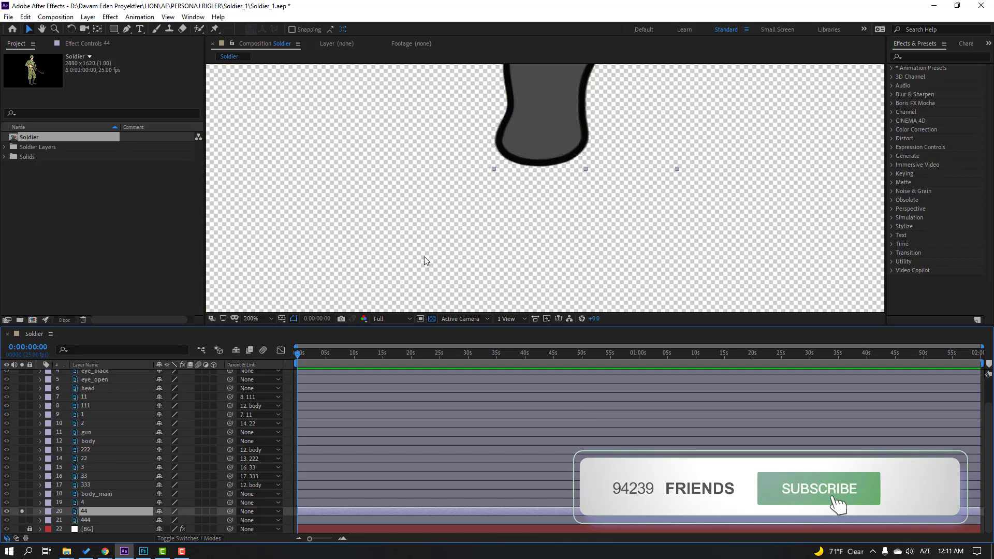
scroll(648, 178, "down", 2)
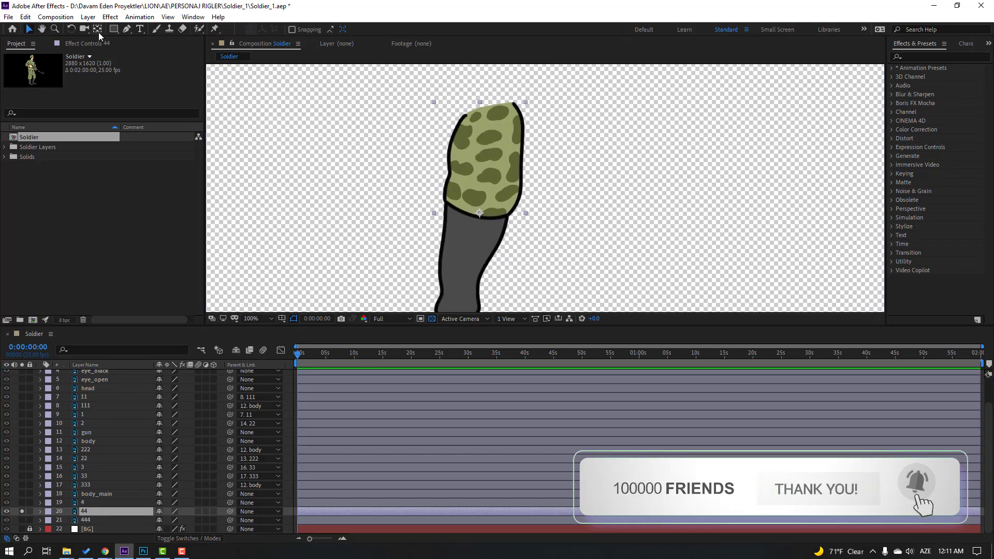
key("y")
left_click_drag(473, 209, 484, 113)
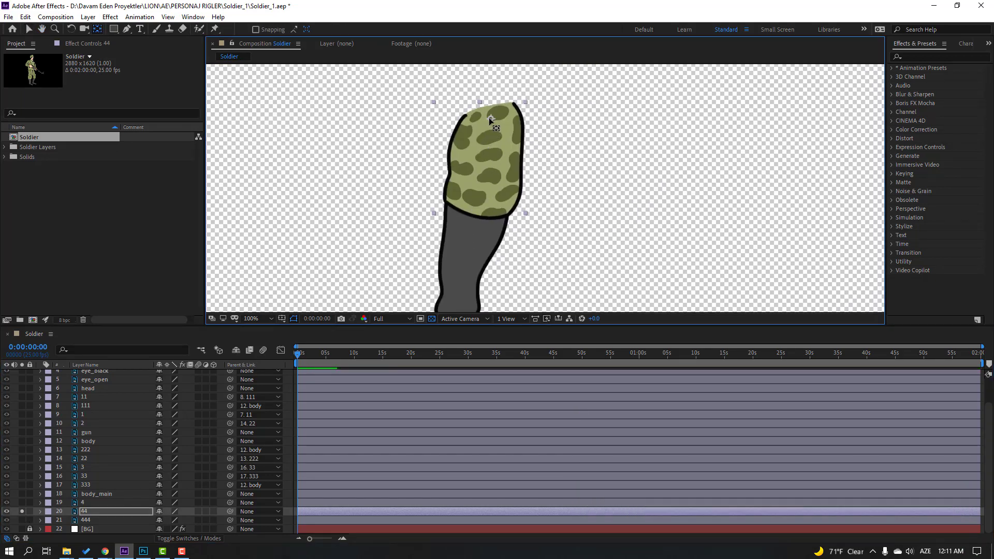
left_click(31, 31)
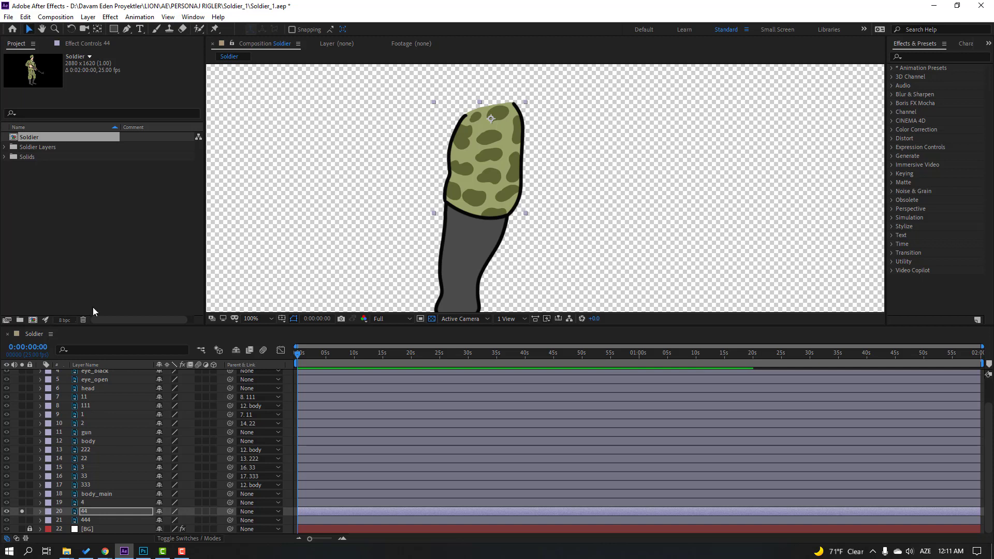
left_click(22, 511)
- Isolate thigh layer 444, try to move its anchor point to the hip at its upper end, and show all layers again
left_click(90, 521)
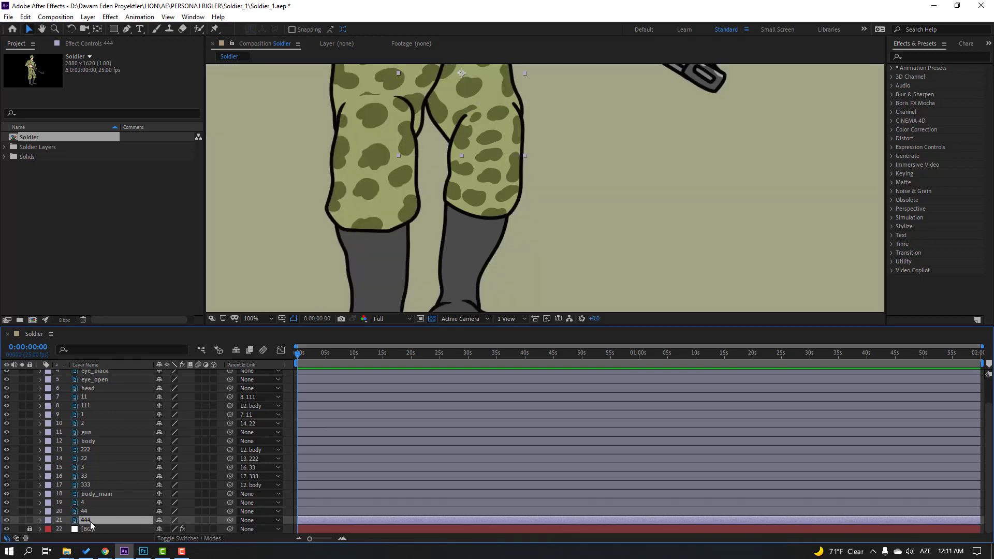
left_click(21, 521)
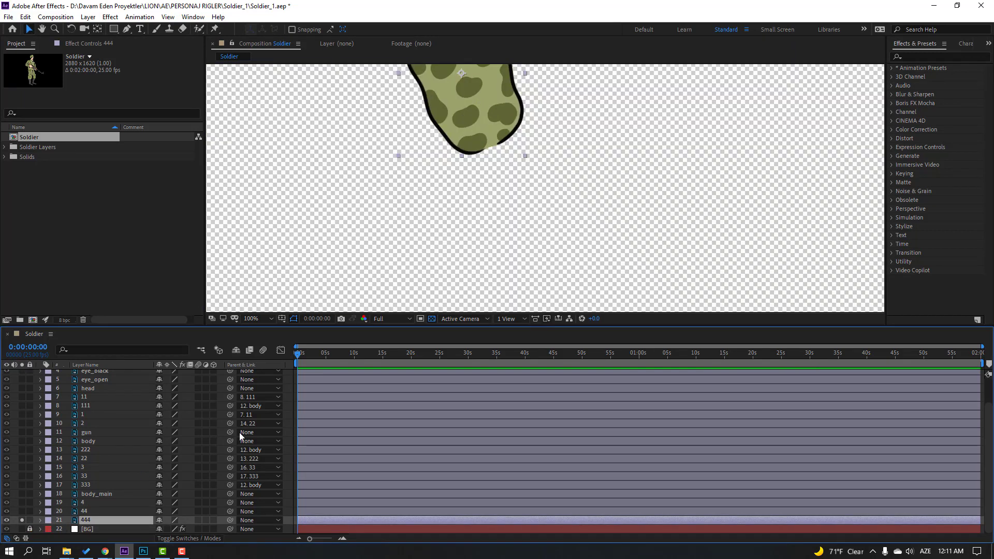
left_click_drag(405, 111, 420, 212)
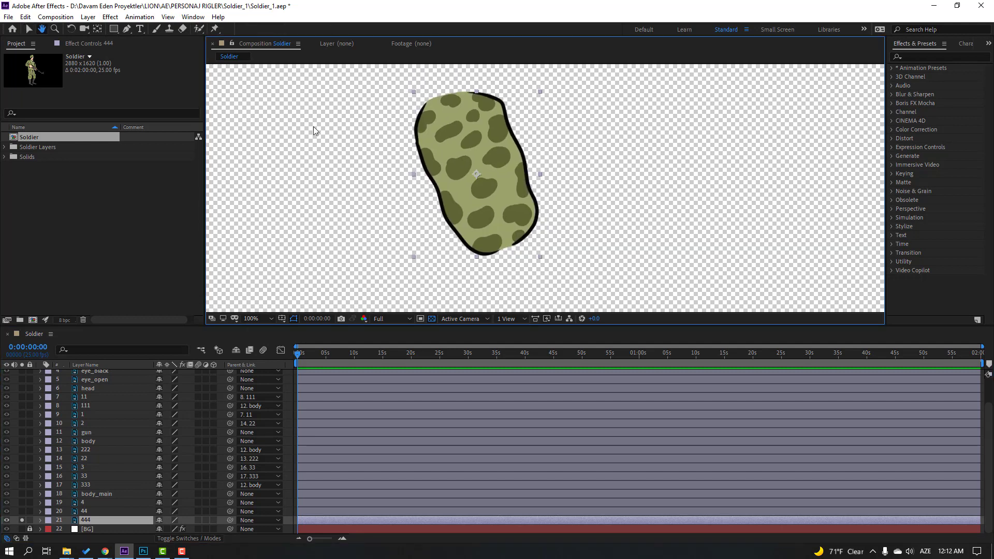
left_click(97, 30)
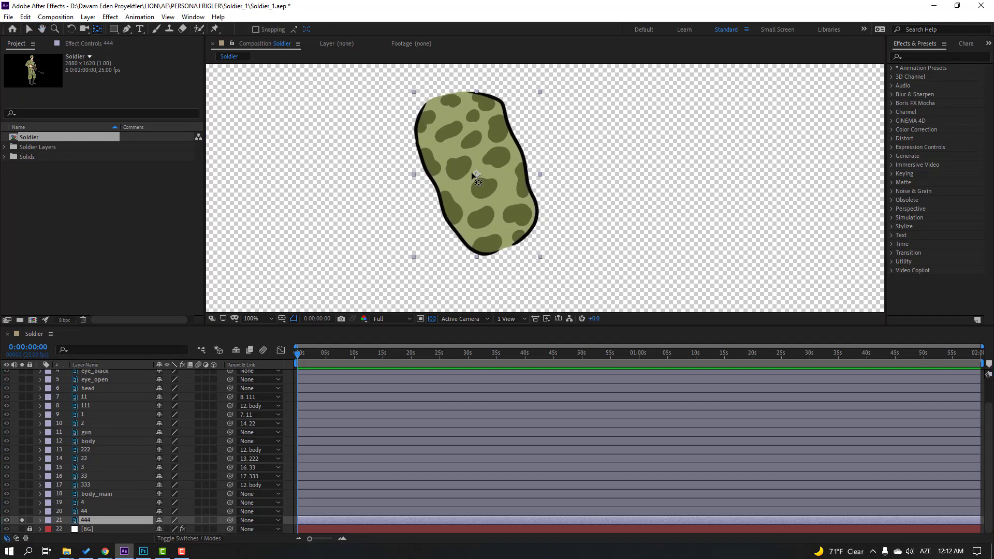
left_click_drag(472, 175, 455, 114)
left_click(28, 29)
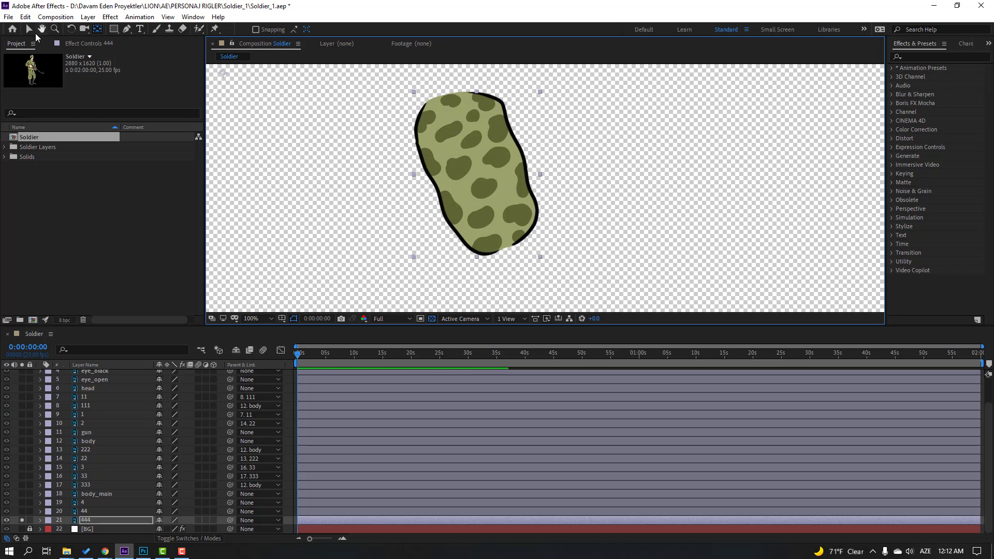
left_click(21, 520)
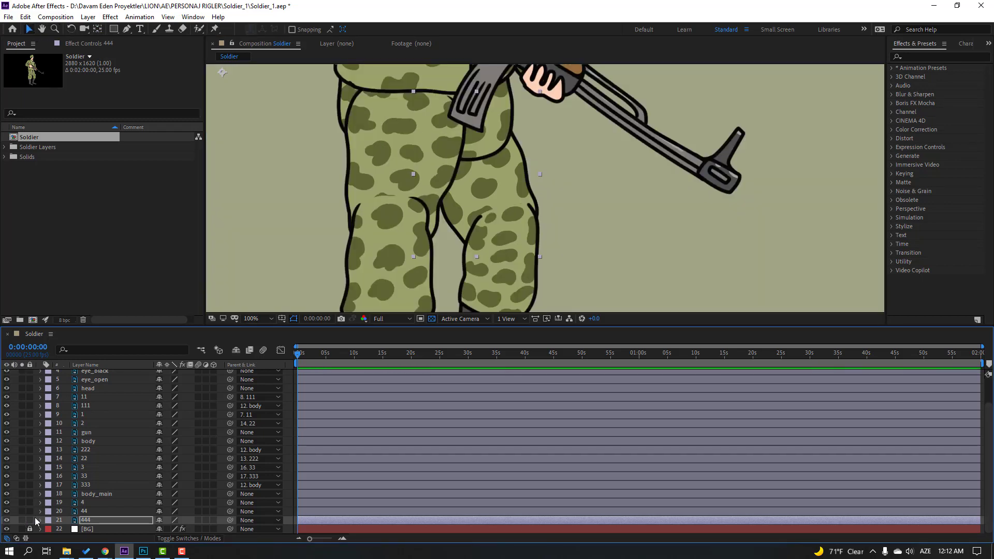
- Build the second leg's parent chain by linking layer 4 to 44, 44 to 444, and 444 to body
left_click(80, 502)
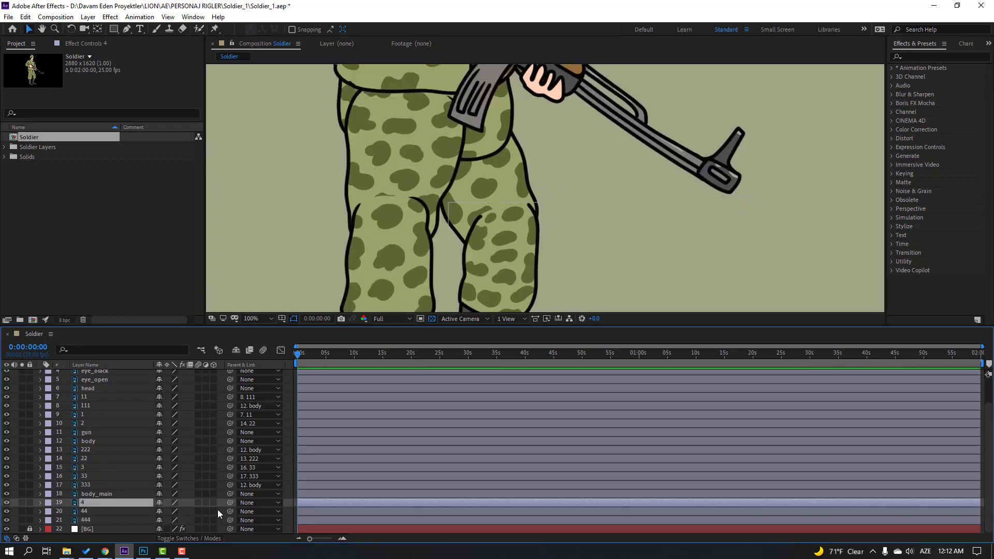
left_click_drag(230, 503, 87, 513)
left_click(82, 511)
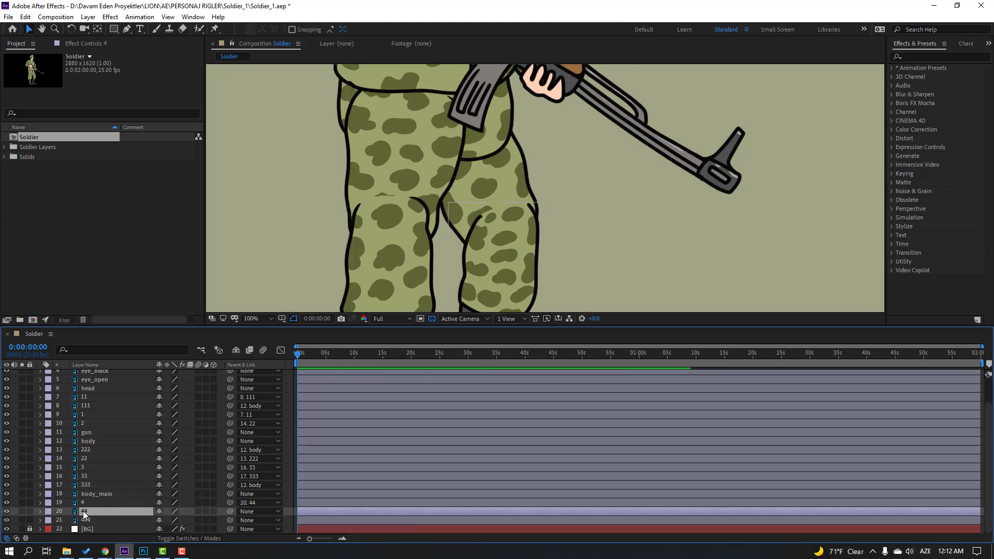
left_click_drag(230, 512, 89, 521)
left_click(87, 520)
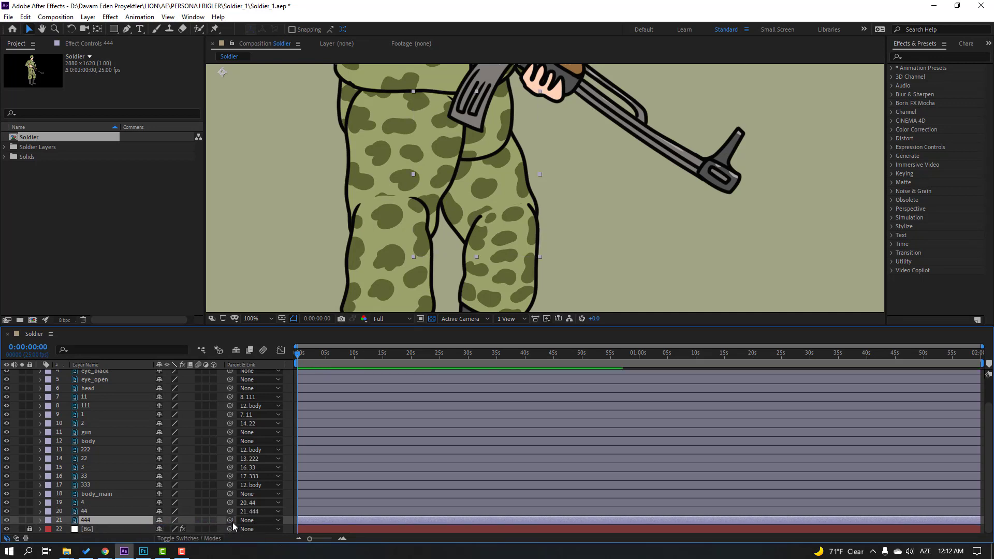
left_click_drag(231, 522, 93, 441)
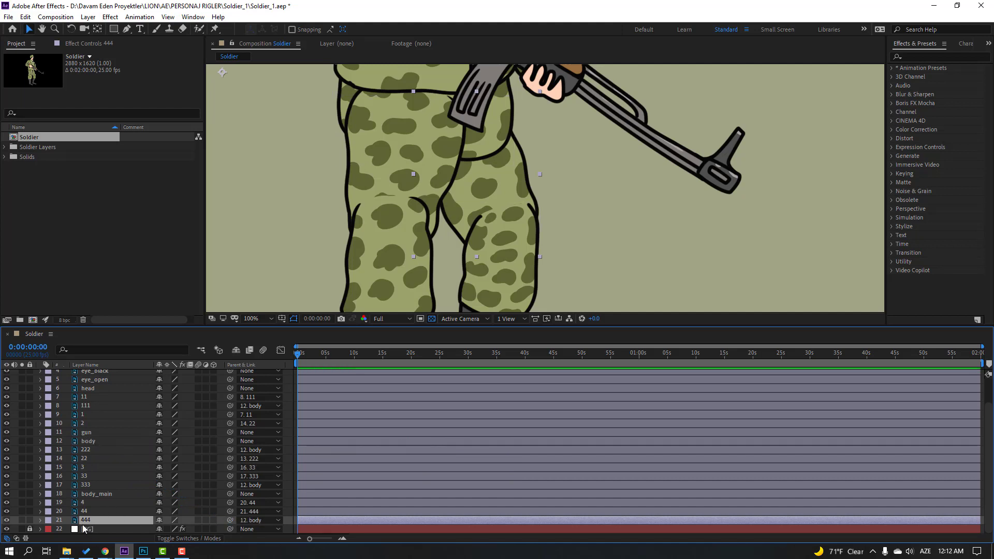
- Reparent thigh layers 333 and 444 from the torso to the body_main layer
left_click(87, 486, "ctrl")
left_click_drag(229, 487, 95, 500)
key("ctrl+Down")
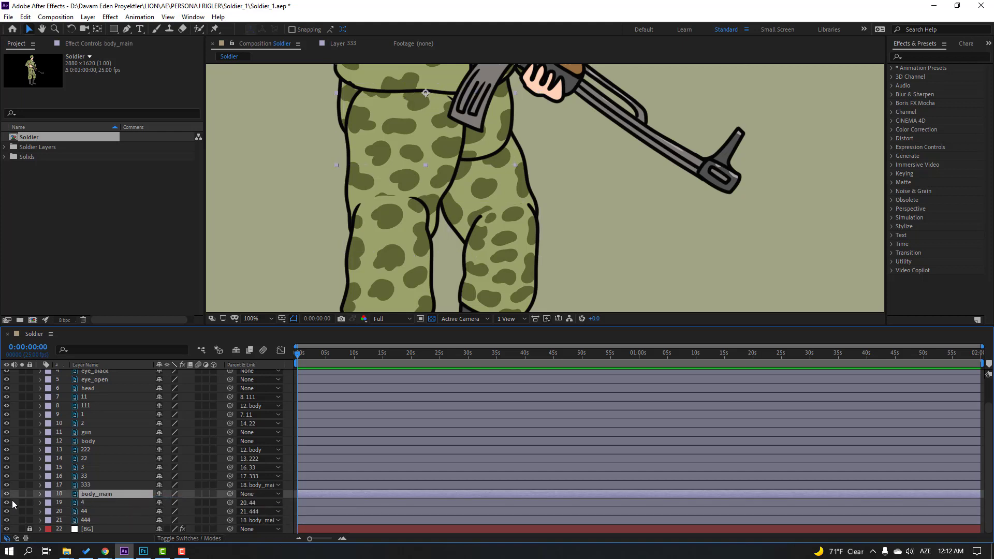
- Isolate the body_main layer, move its anchor point down to the pelvis's lower centre, and show all layers again
left_click(22, 495)
key("comma")
key("comma")
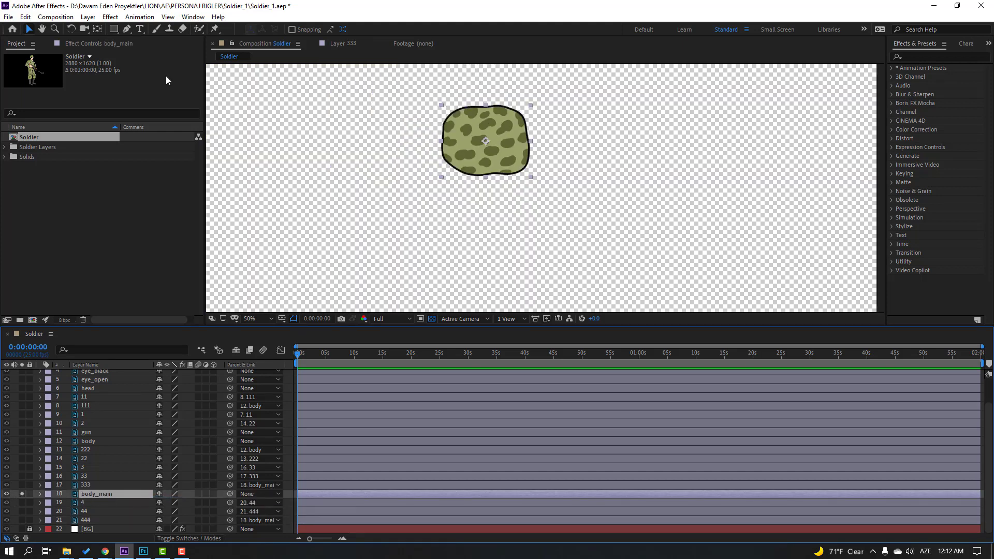
left_click(98, 32)
left_click_drag(483, 142, 485, 173)
left_click(30, 29)
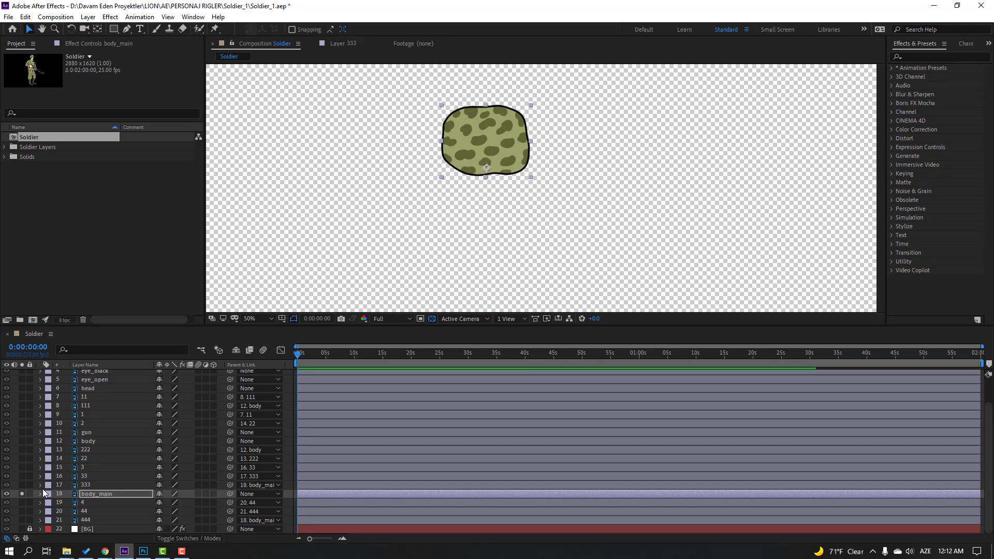
left_click(22, 494)
- Test-move body_main and undo the move, and parent the body layer to body_main
left_click_drag(517, 164, 411, 187)
key("ctrl+z")
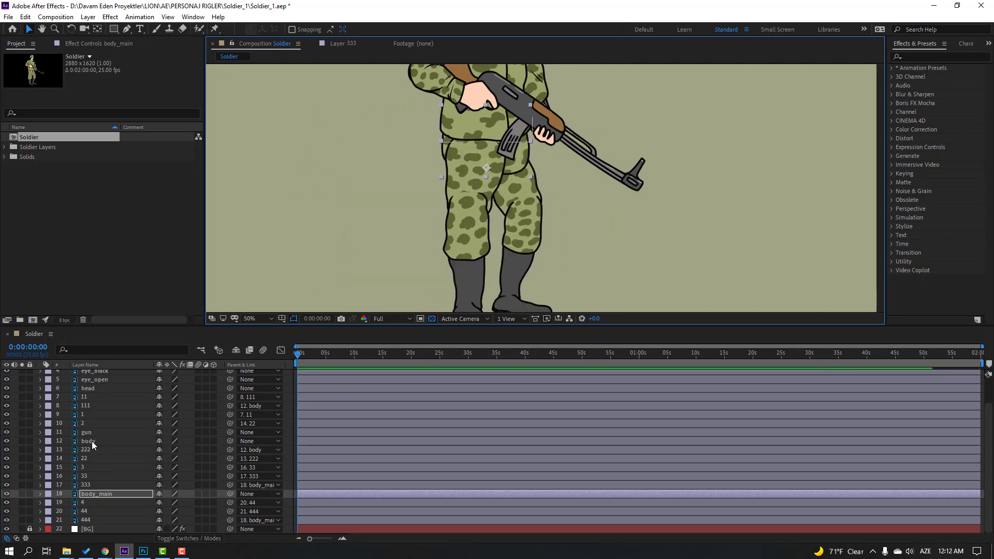
left_click(92, 441)
left_click_drag(231, 440, 100, 496)
scroll(493, 212, "down", 2)
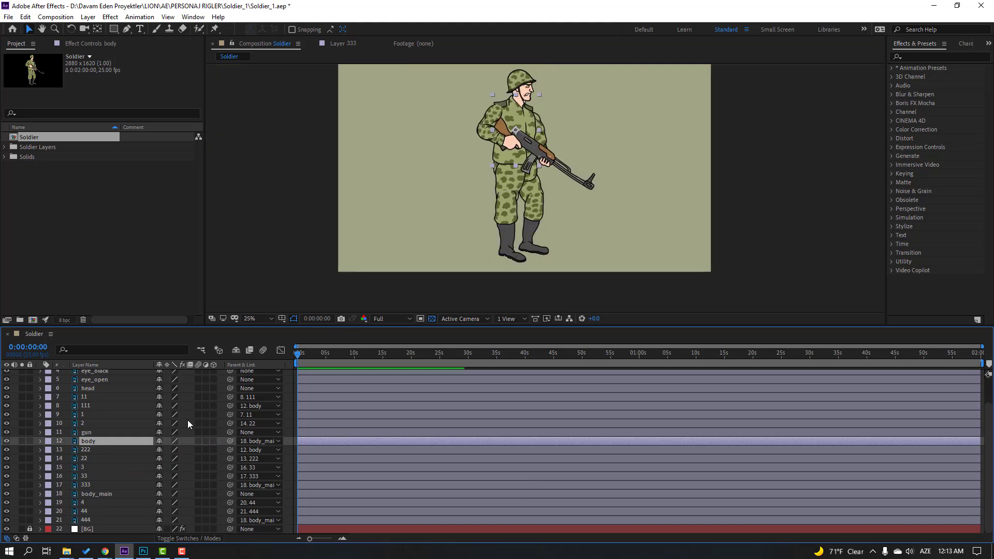
- Isolate the body and body_main layers to check how torso and pelvis overlap, and show all layers again
left_click(23, 442)
left_click(85, 496)
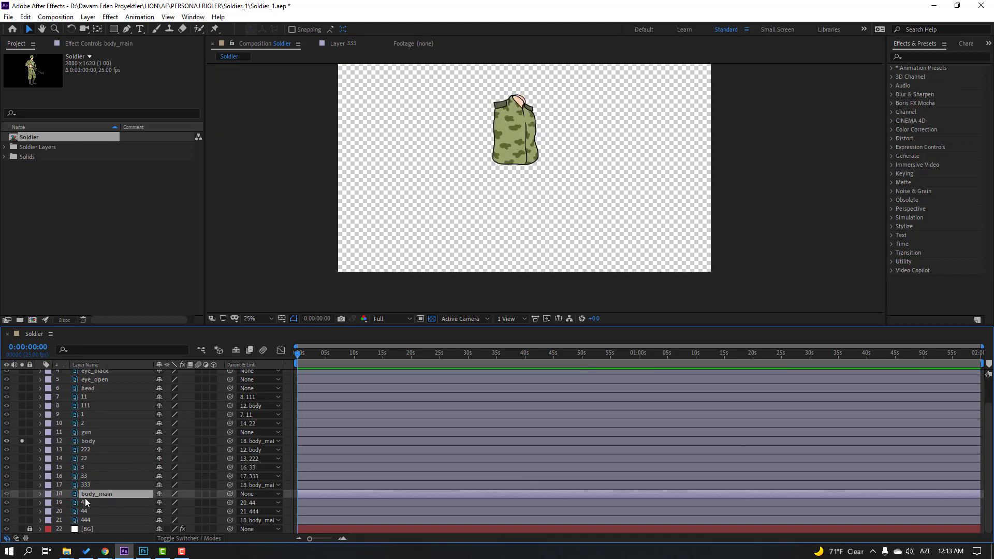
left_click(20, 495)
left_click(22, 441)
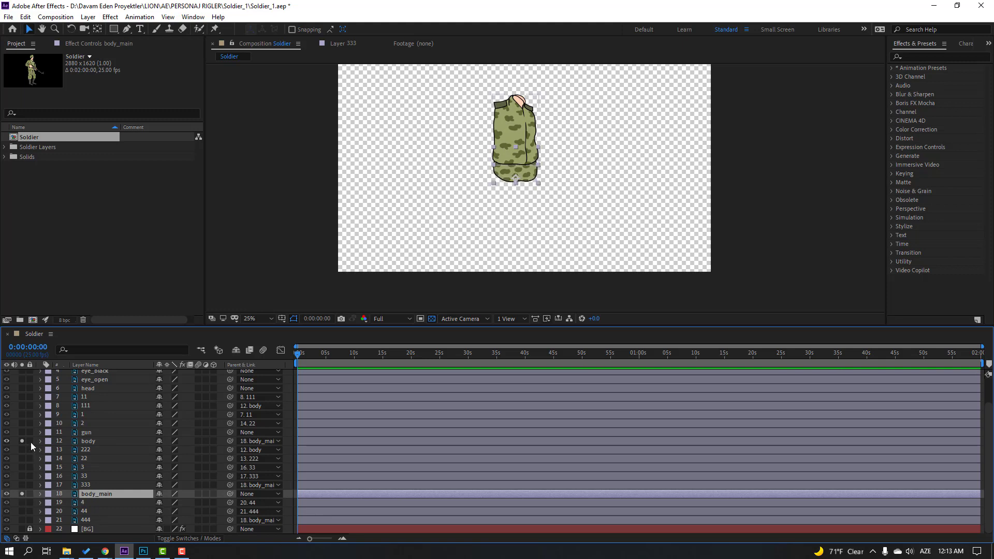
left_click(21, 494)
- Pre-compose the head, eye_open, eye_black, eye_close, eyebrown and mouth layers into a new composition named HEAD
scroll(110, 477, "up", 2)
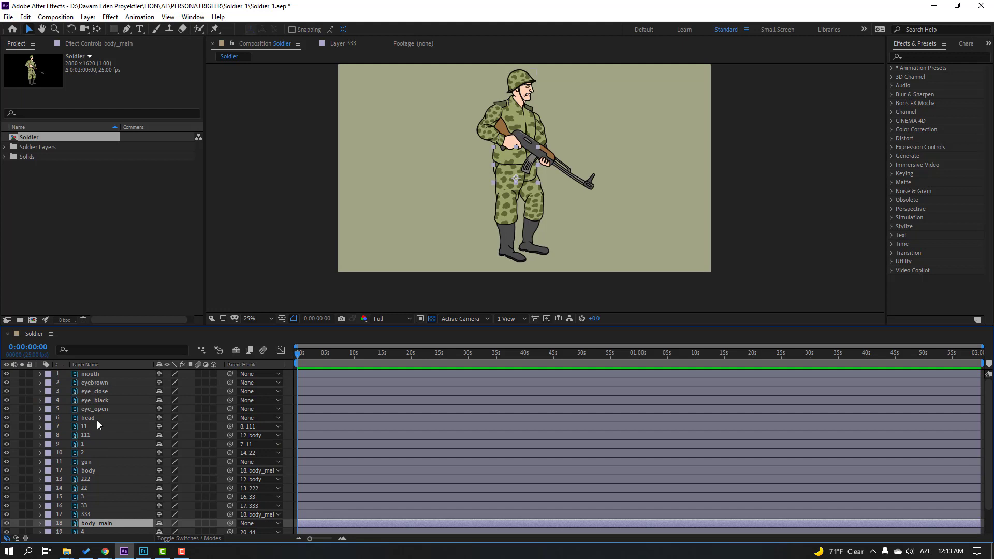
left_click(115, 419)
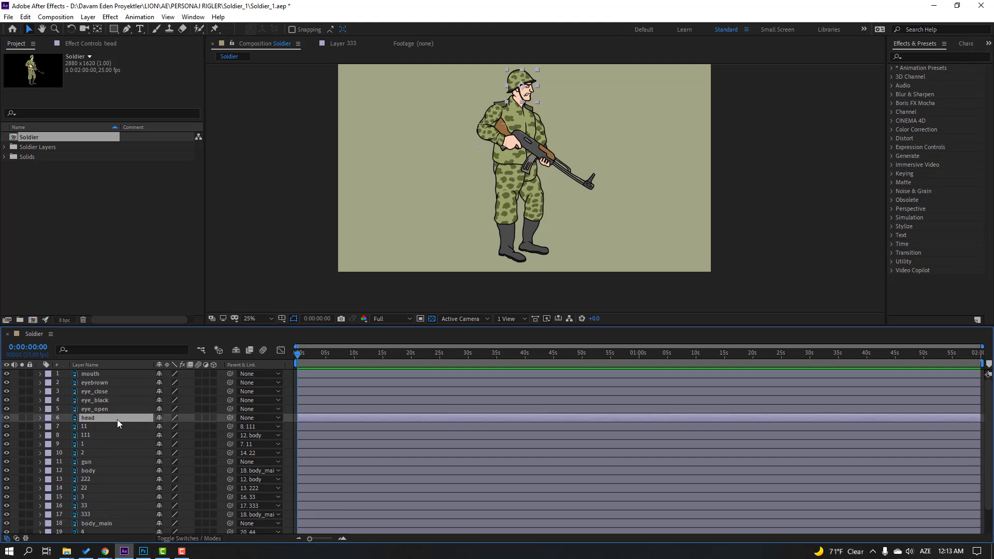
left_click(91, 409, "ctrl")
left_click(95, 401, "ctrl")
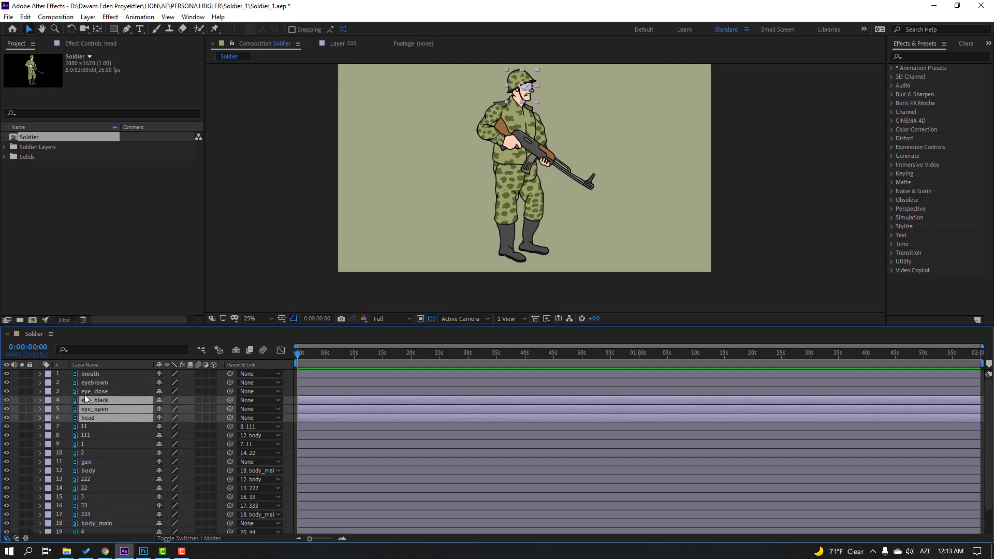
left_click(91, 392, "ctrl")
left_click(101, 384, "ctrl")
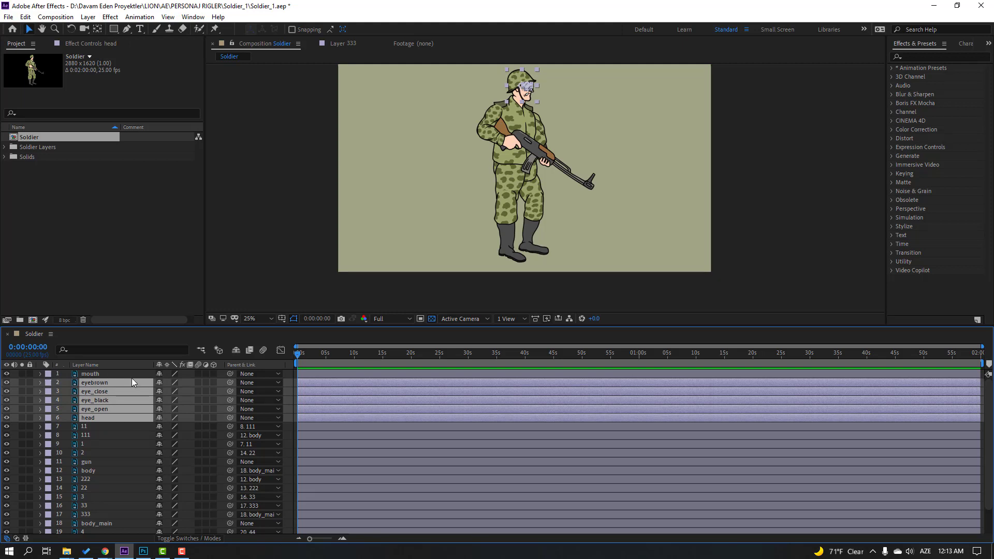
left_click(93, 375, "ctrl")
left_click(8, 374)
left_click(8, 375)
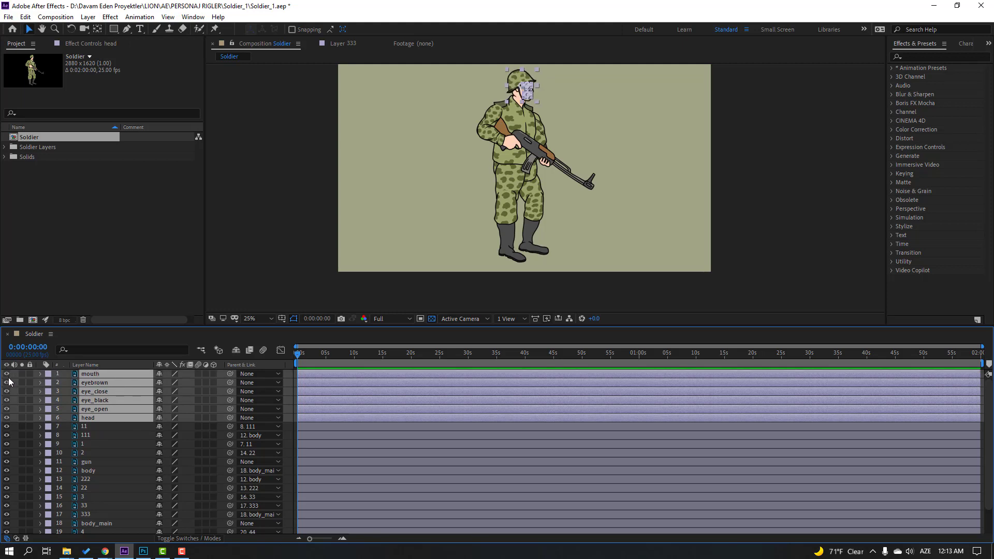
right_click(118, 389)
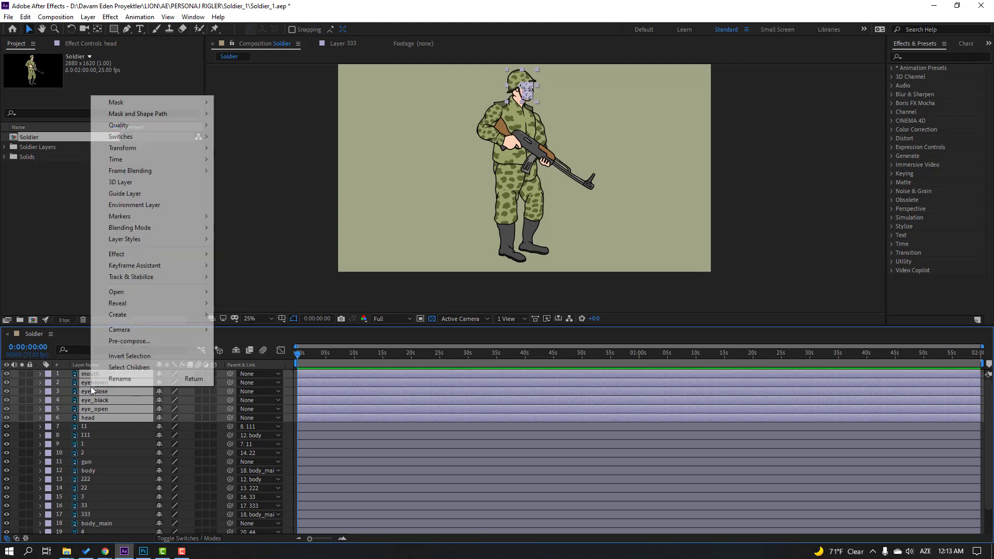
left_click(128, 347)
type("HEAD")
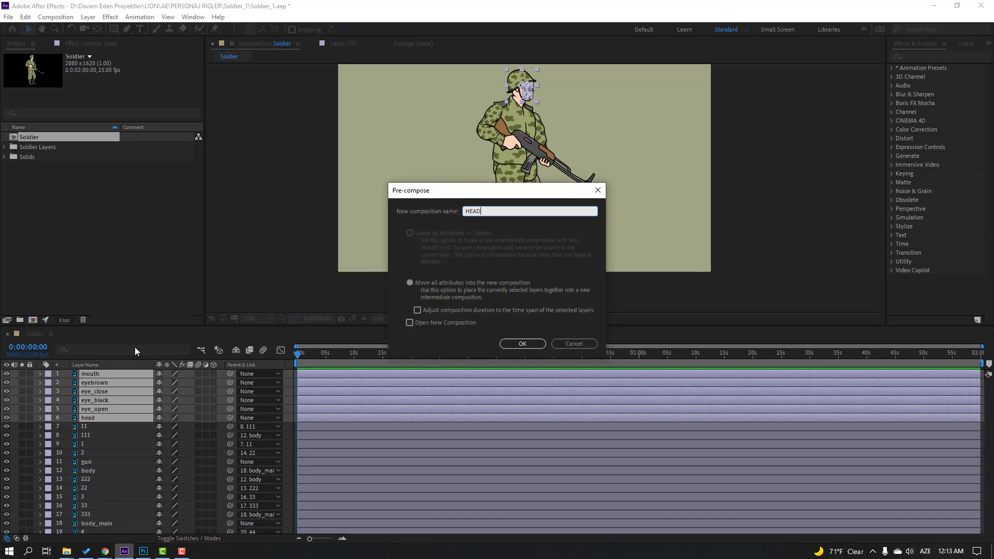
left_click(541, 347)
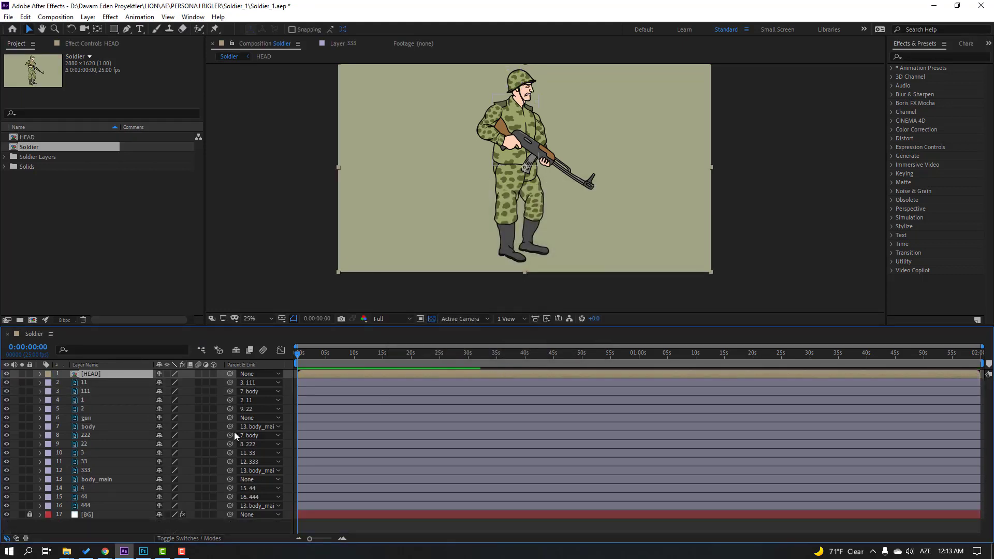
- Open the HEAD composition, split the eye_close layer at 0:00:00:03, and keep only its short first piece
double_click(93, 374)
scroll(538, 212, "up", 8)
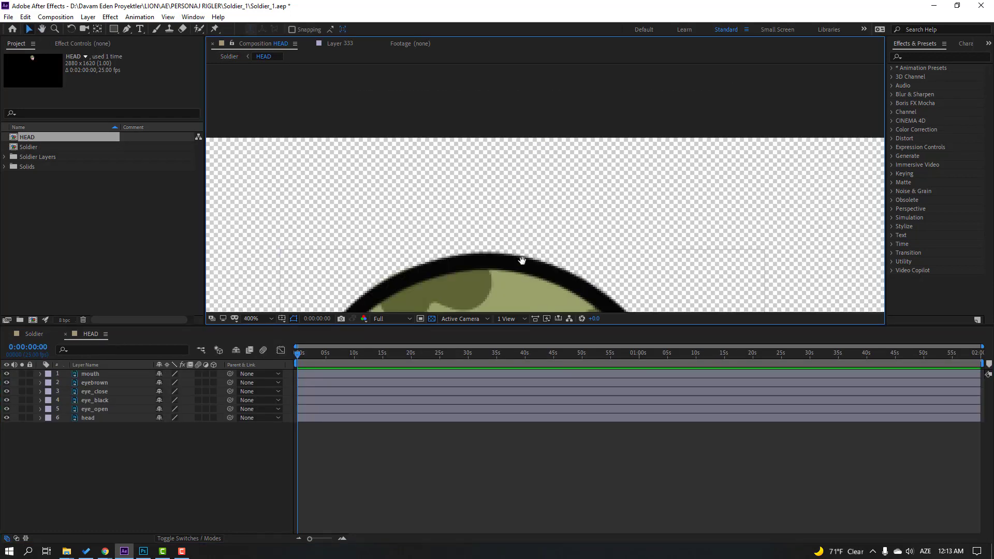
scroll(522, 260, "down", 2)
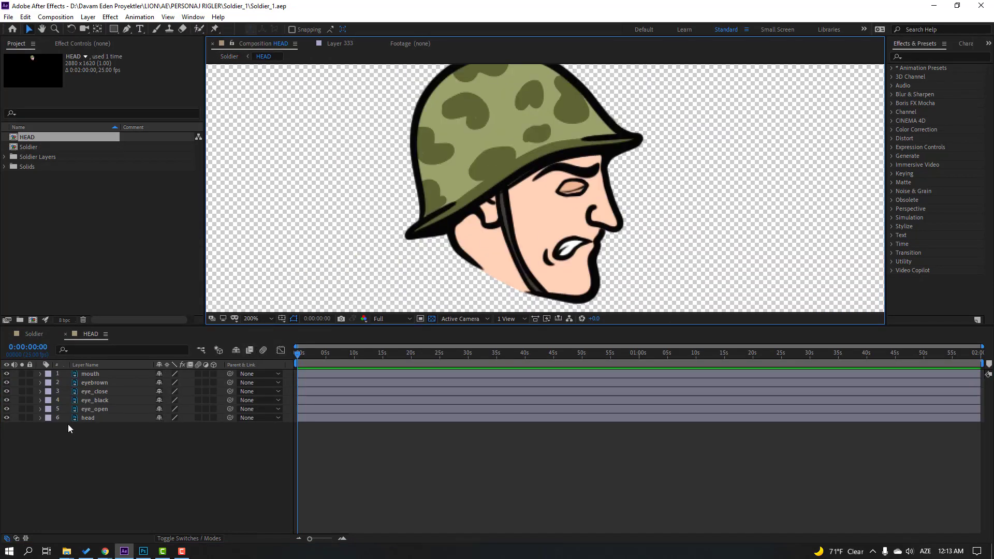
left_click(108, 393)
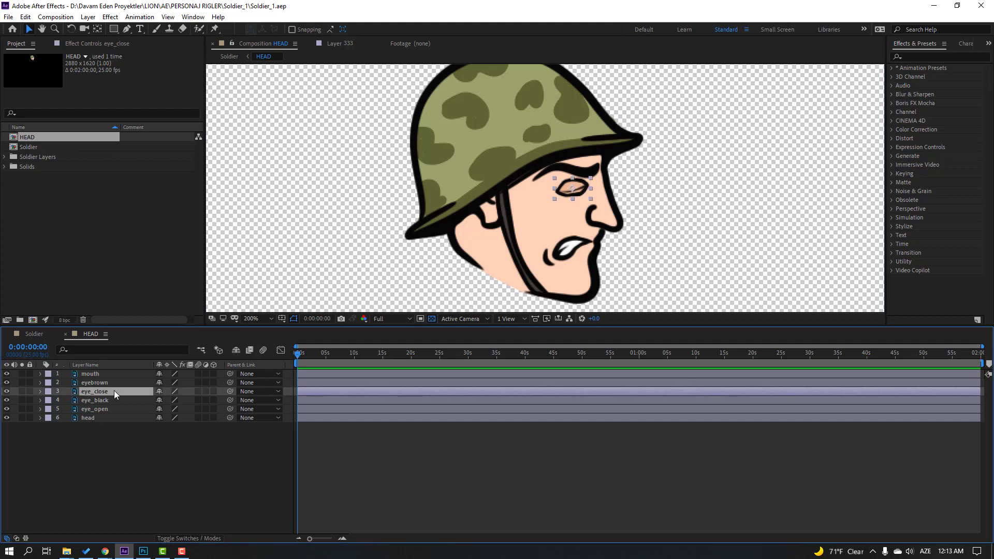
key("Page_Down")
key("Page_Down")
left_click(8, 16)
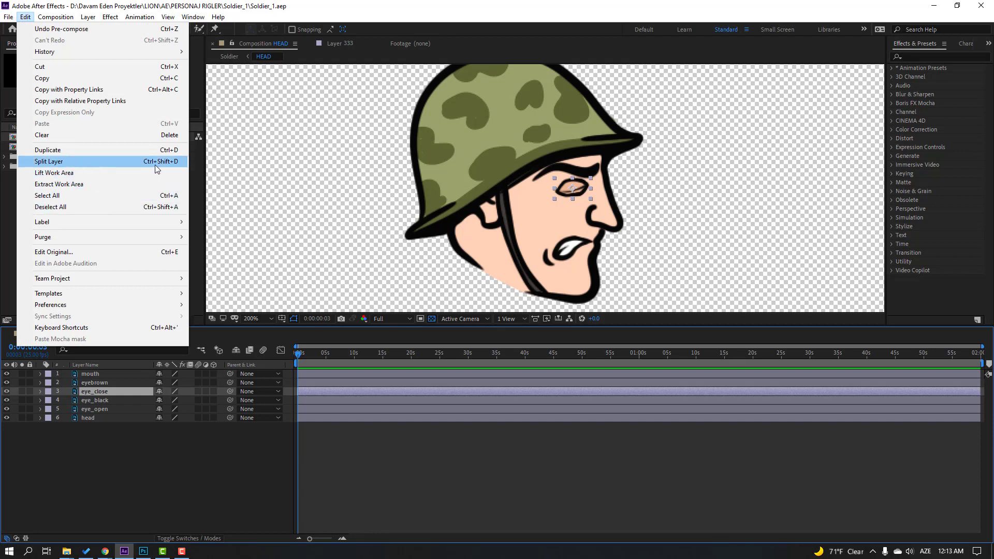
left_click(154, 164)
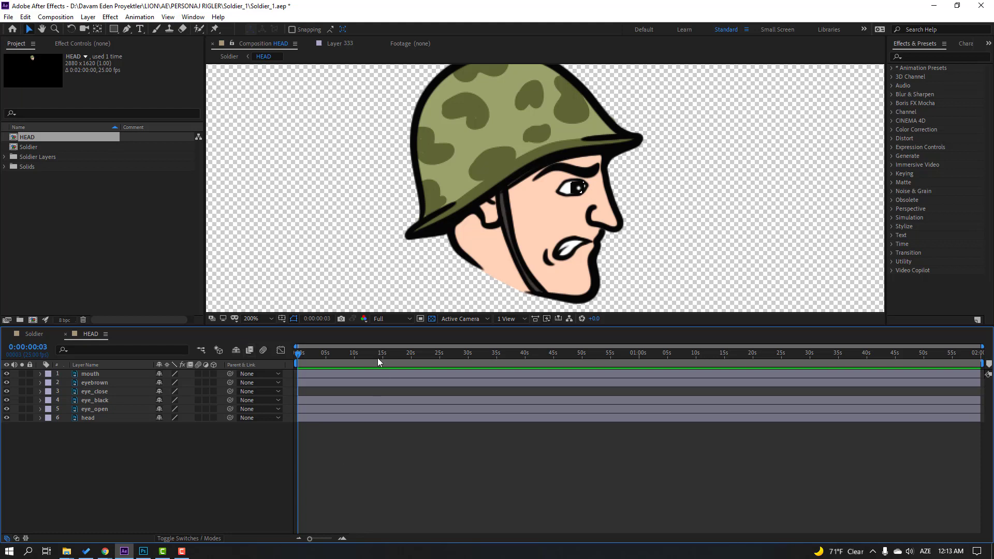
- End the HEAD composition's work area at 0:00:10:00 and trim the composition to it
left_click(349, 356)
key("Page_Down")
key("n")
right_click(342, 364)
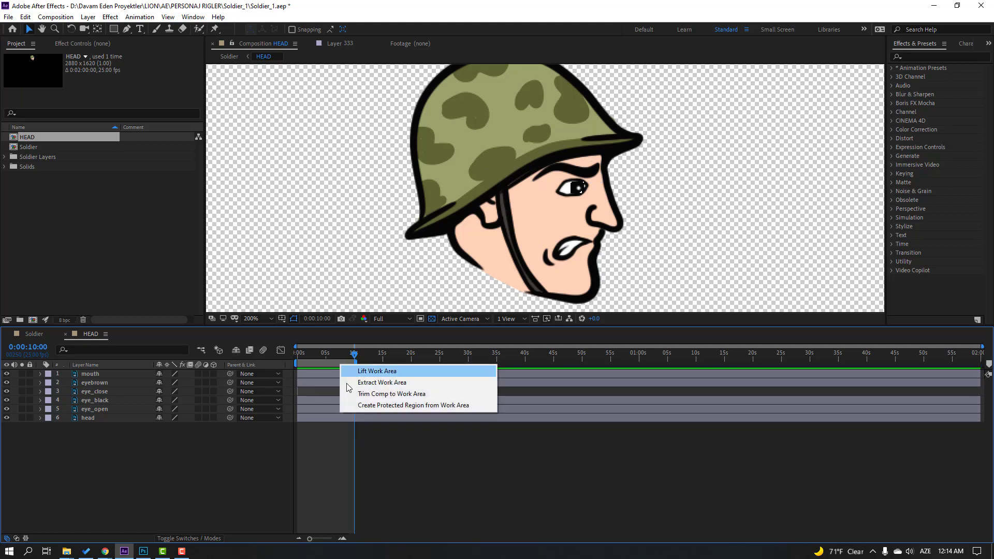
left_click(402, 395)
- Duplicate the short eye_close clip six times, space the blinks roughly evenly across the 10 seconds, and preview them
left_click_drag(914, 357, 306, 402)
left_click(300, 393)
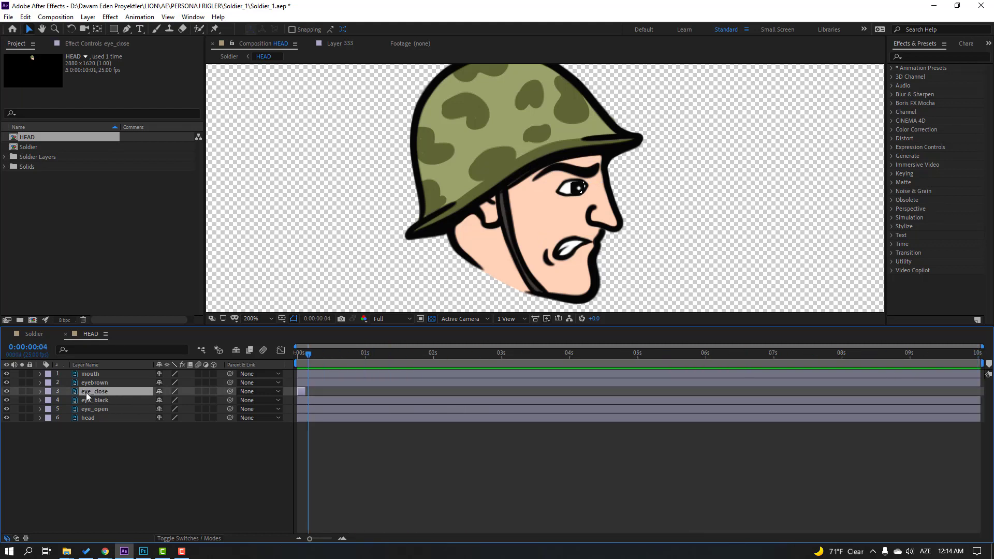
left_click_drag(301, 392, 896, 390)
key("ctrl+d")
key("ctrl+d")
key("ctrl+d")
key("ctrl+d")
key("ctrl+d")
key("ctrl+d")
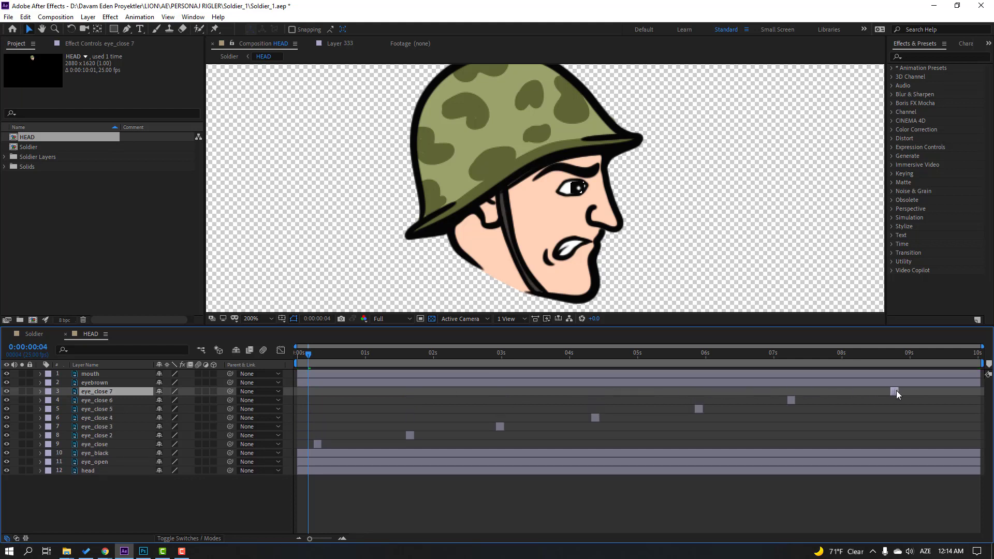
left_click(617, 298)
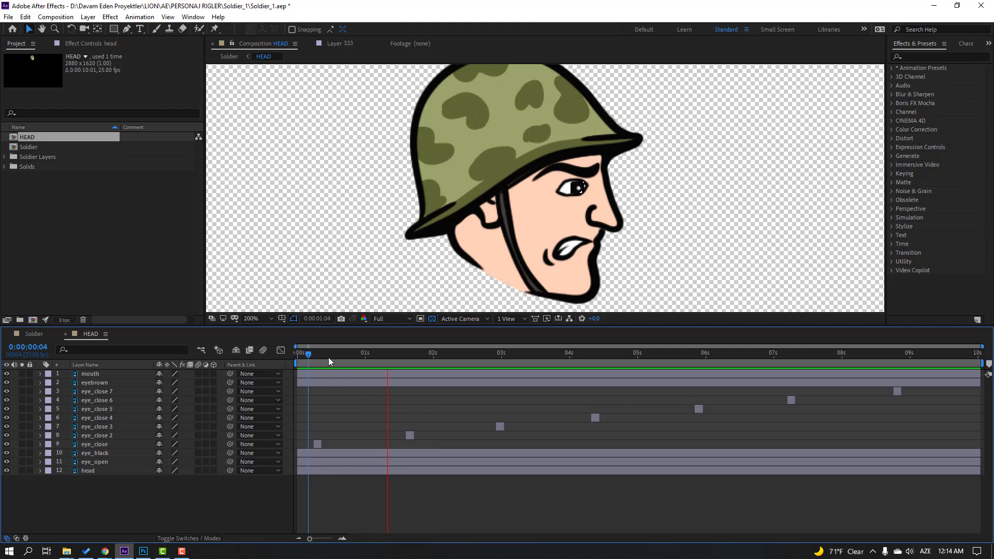
left_click(338, 357)
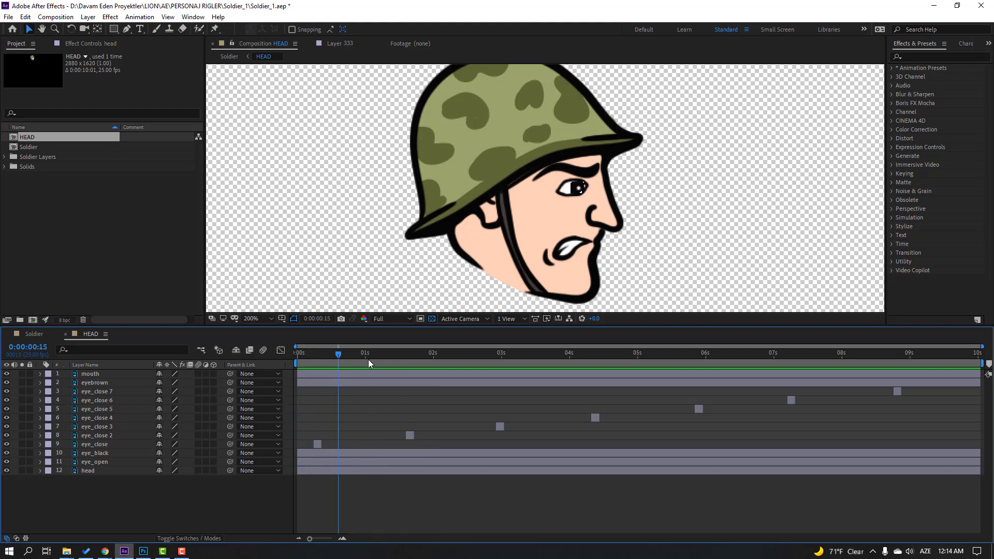
- Back in the Soldier composition, isolate HEAD, move its anchor point to the neck, and show all layers again
left_click(65, 334)
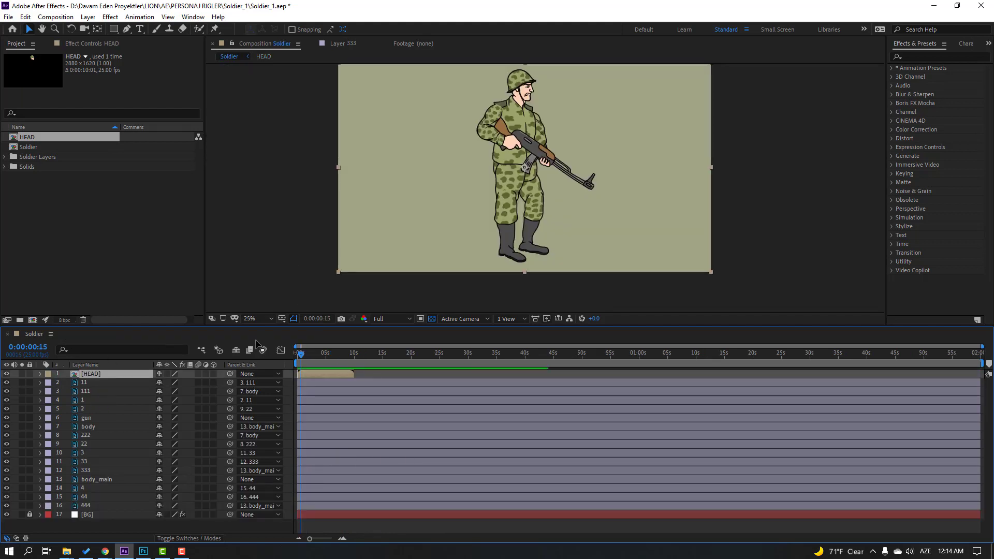
left_click(22, 374)
scroll(552, 273, "up", 2)
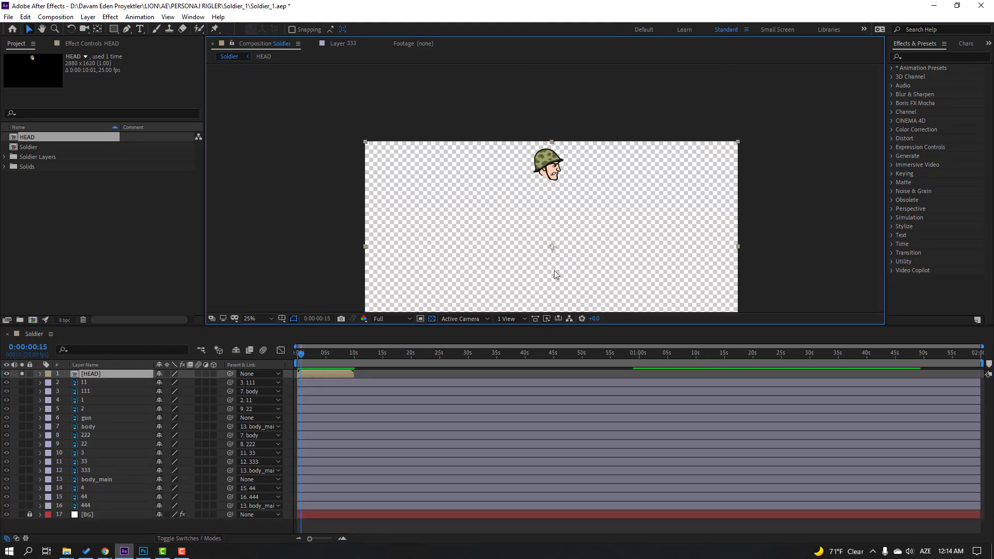
left_click(98, 29)
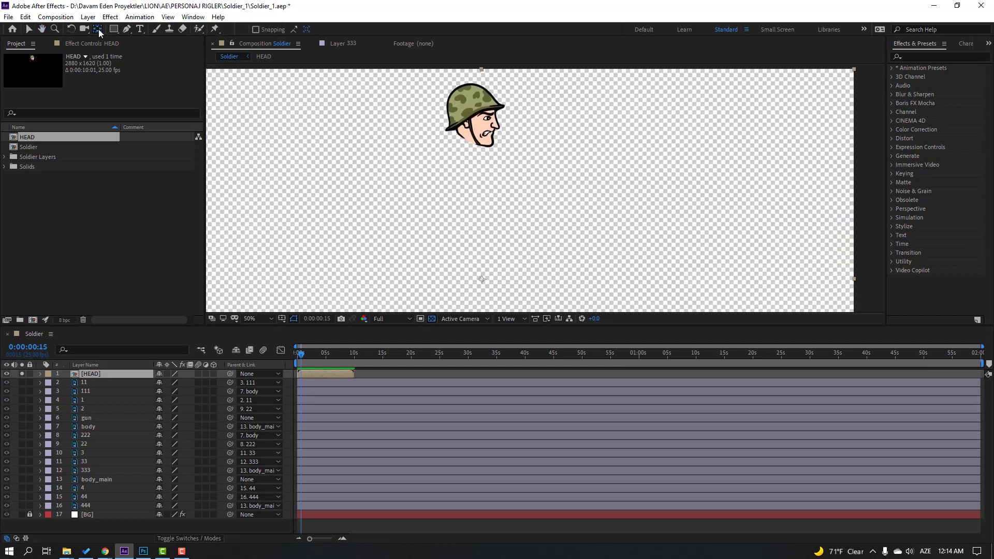
left_click(480, 281)
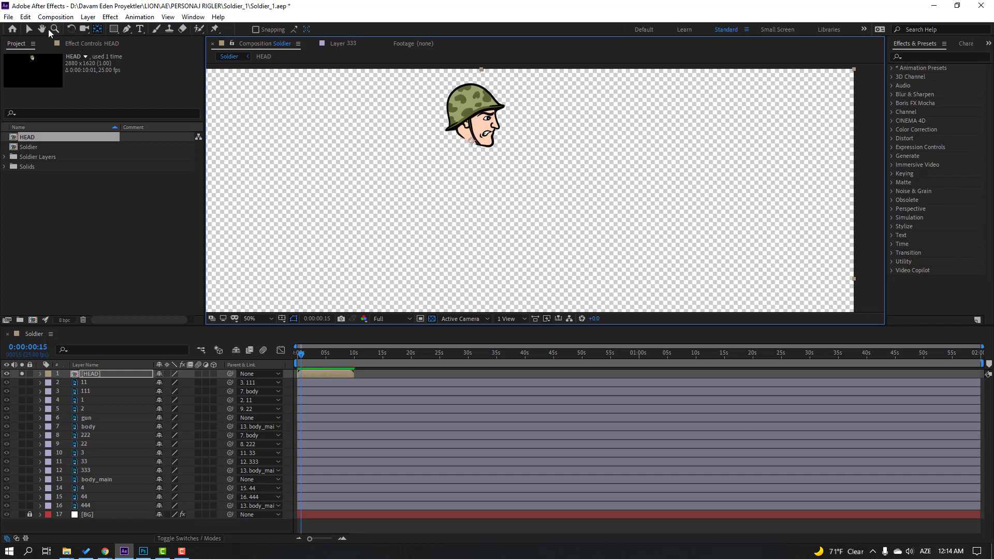
left_click(29, 29)
left_click(22, 373)
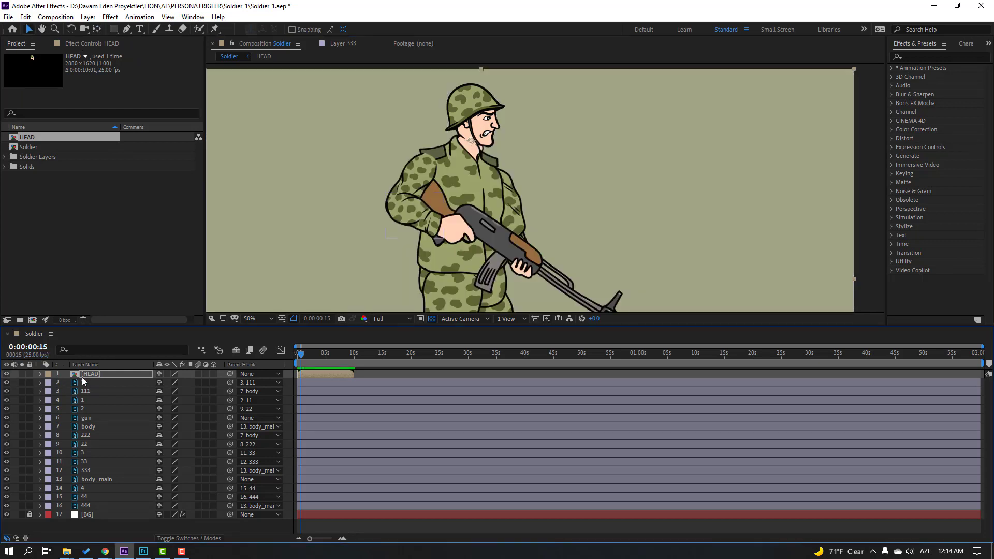
- Parent the HEAD layer to body, and test its rotation before undoing the test
left_click(83, 376)
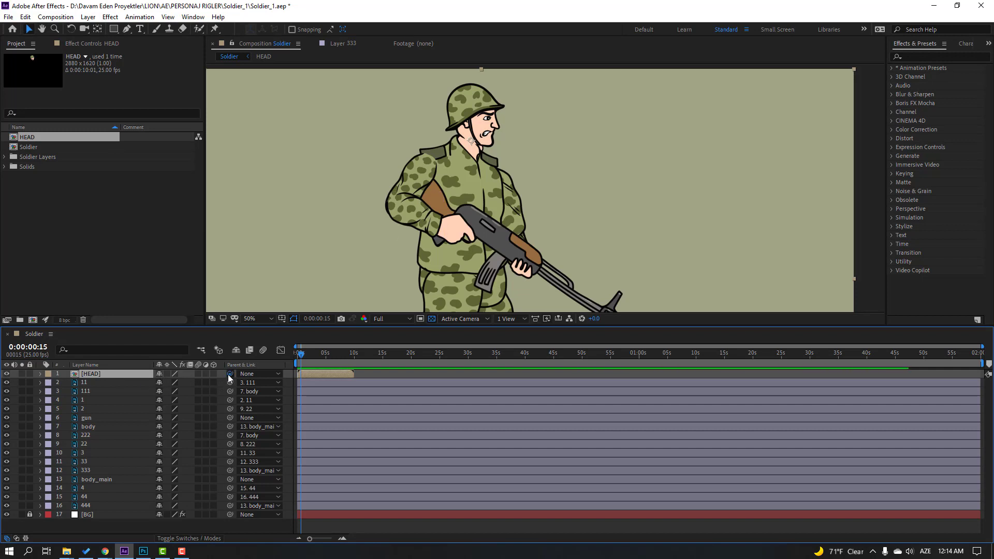
left_click_drag(230, 375, 91, 426)
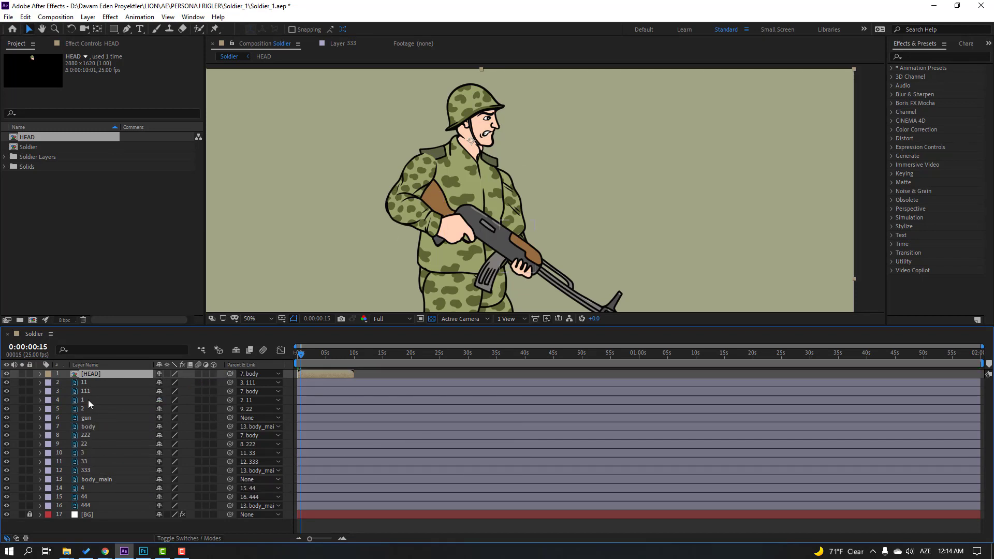
key("r")
left_click_drag(166, 384, 175, 384)
key("ctrl+z")
- End the Soldier composition's work area at 0:00:10:00, trim the composition to it, and collapse the HEAD layer
left_click_drag(317, 355, 336, 355)
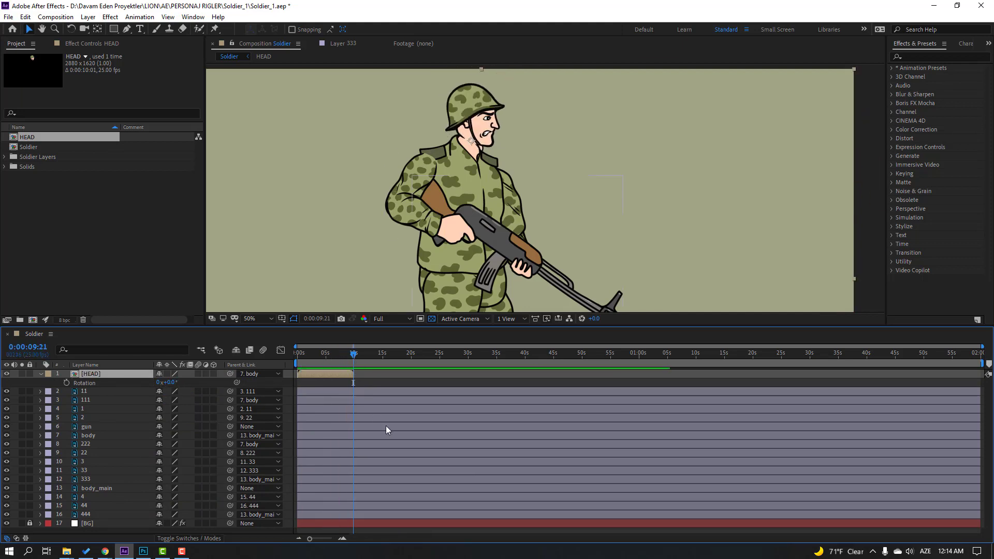
key("Page_Down")
key("Page_Down")
key("Page_Down")
key("Page_Down")
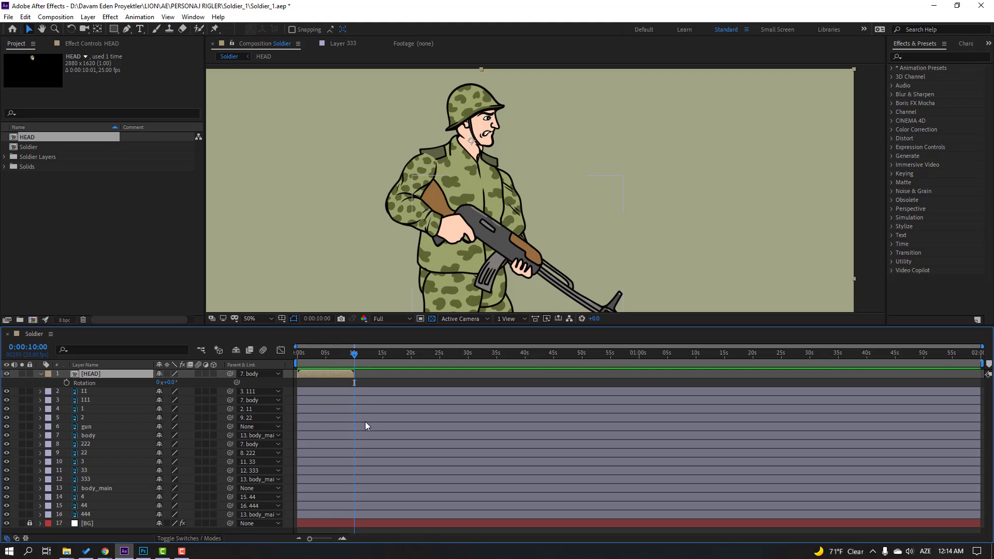
key("n")
right_click(344, 365)
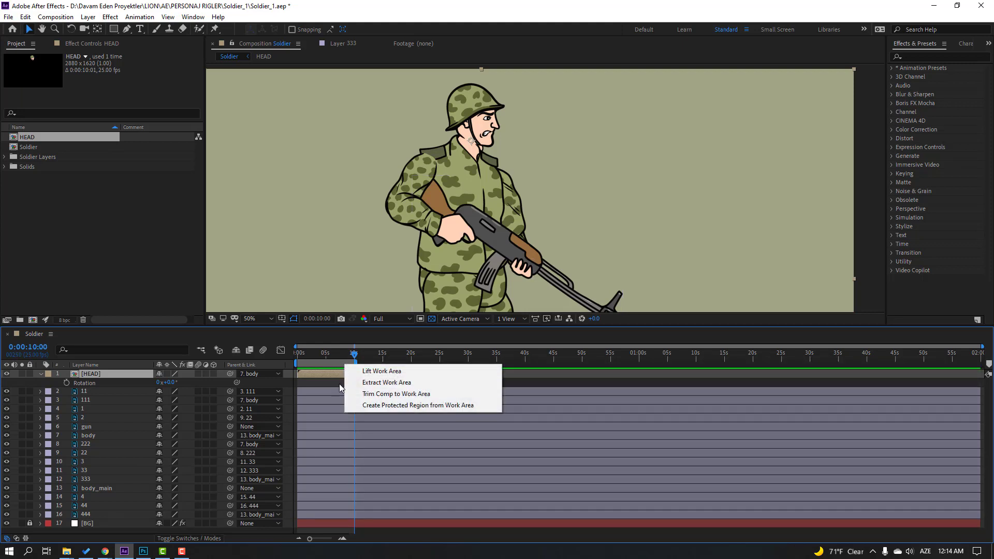
left_click(444, 395)
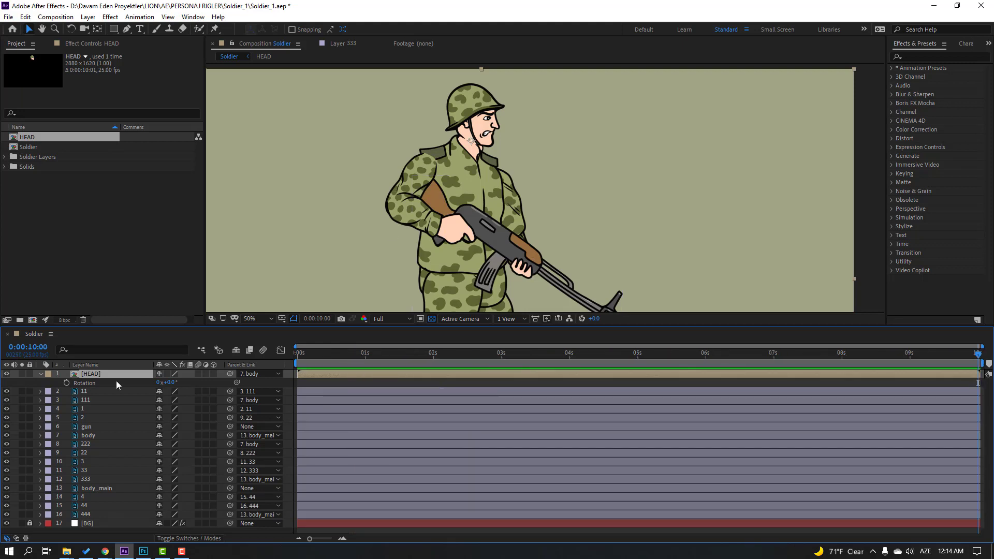
left_click(41, 374)
- Create an IK controller for the far leg by applying Duik Bassel.2's Auto-rig & IK to layers 4, 44 and 444
scroll(377, 194, "down", 2)
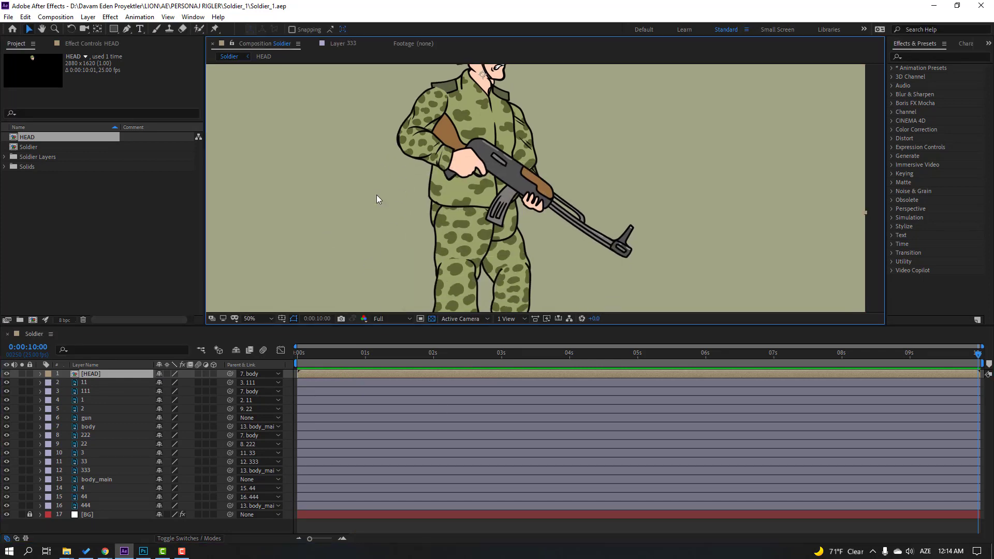
scroll(393, 238, "down", 2)
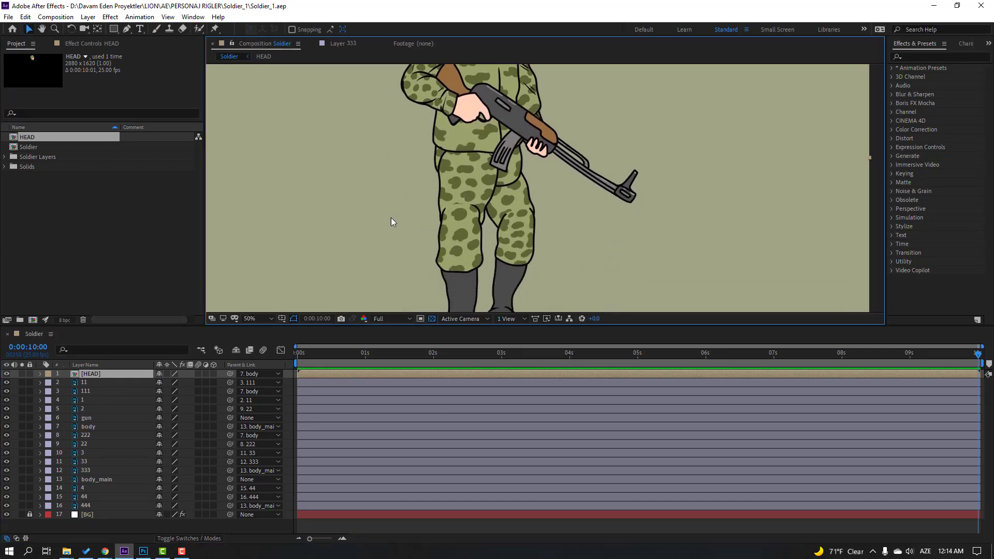
left_click(83, 489)
left_click(90, 506, "shift")
left_click(193, 16)
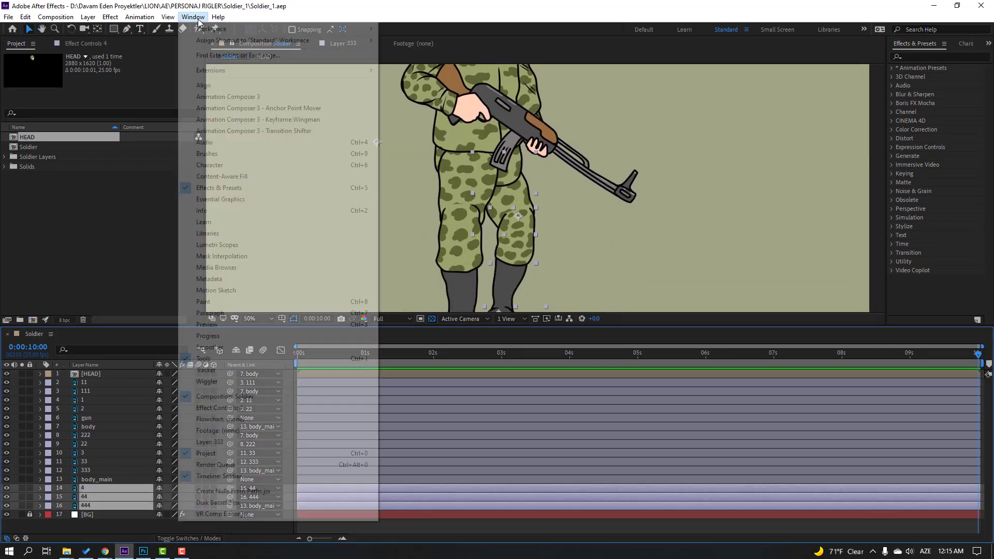
left_click(236, 505)
left_click(505, 259)
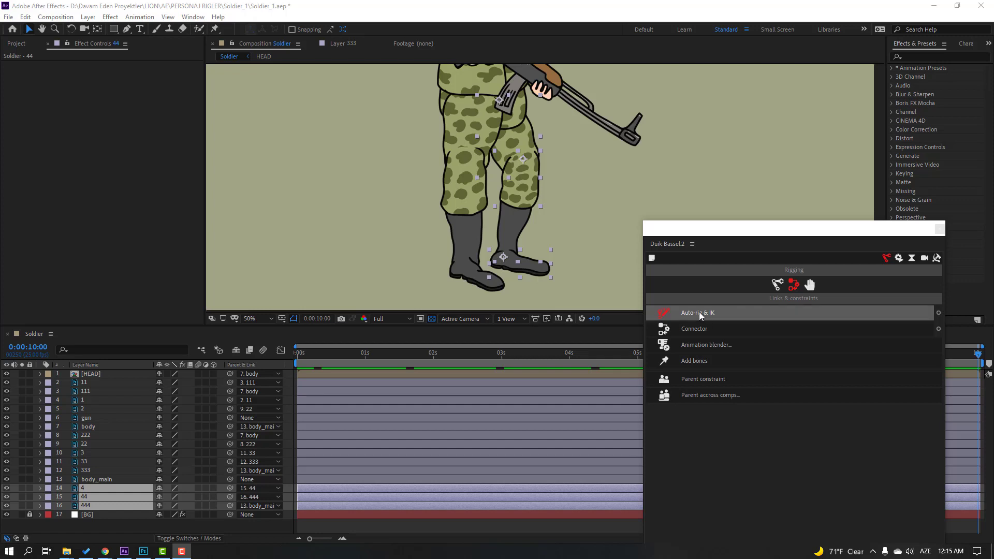
left_click(702, 313)
left_click(375, 208)
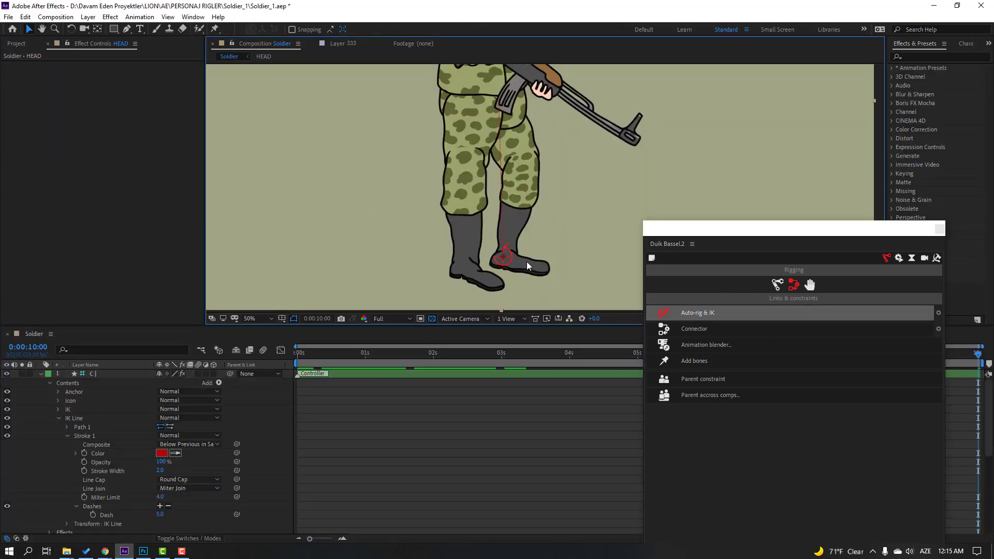
- Test the far leg's controller by moving the foot and returning it, and collapse the controller's properties
left_click(102, 373)
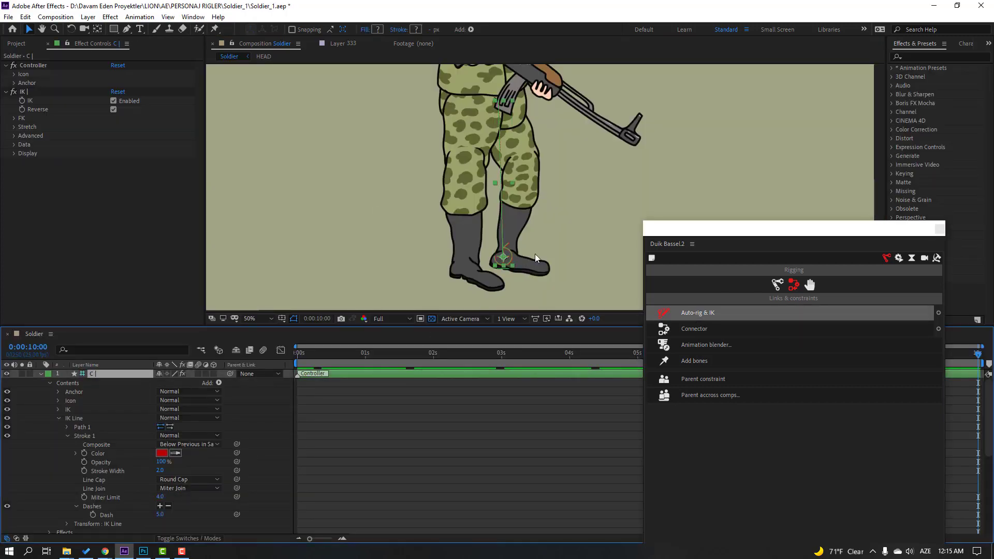
mouse_move(507, 265)
left_mouse_down()
mouse_move(533, 244)
mouse_move(510, 269)
mouse_move(544, 254)
mouse_move(505, 258)
left_mouse_up()
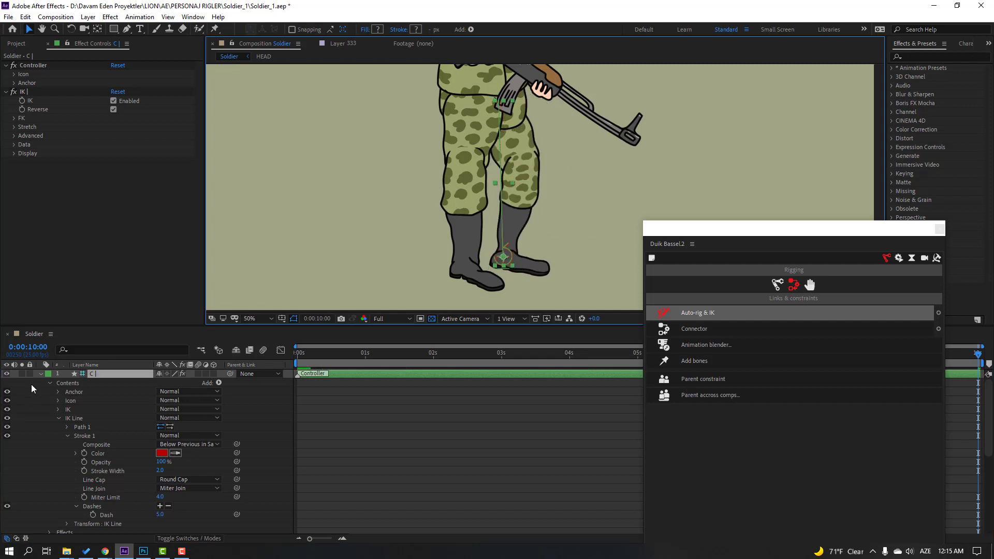
key("ctrl+grave")
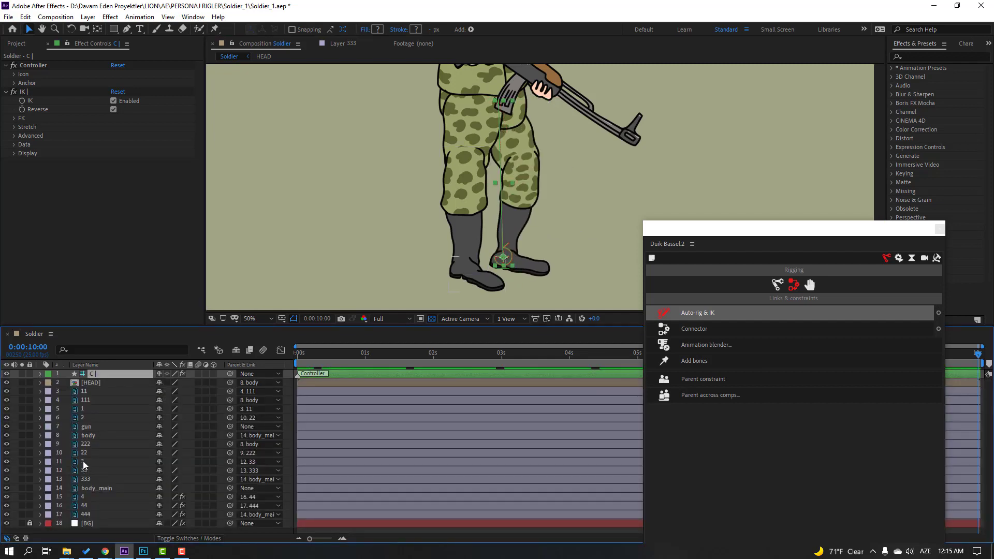
- Apply Auto-rig & IK to the near leg's layers 3, 33 and 333
left_click(85, 462)
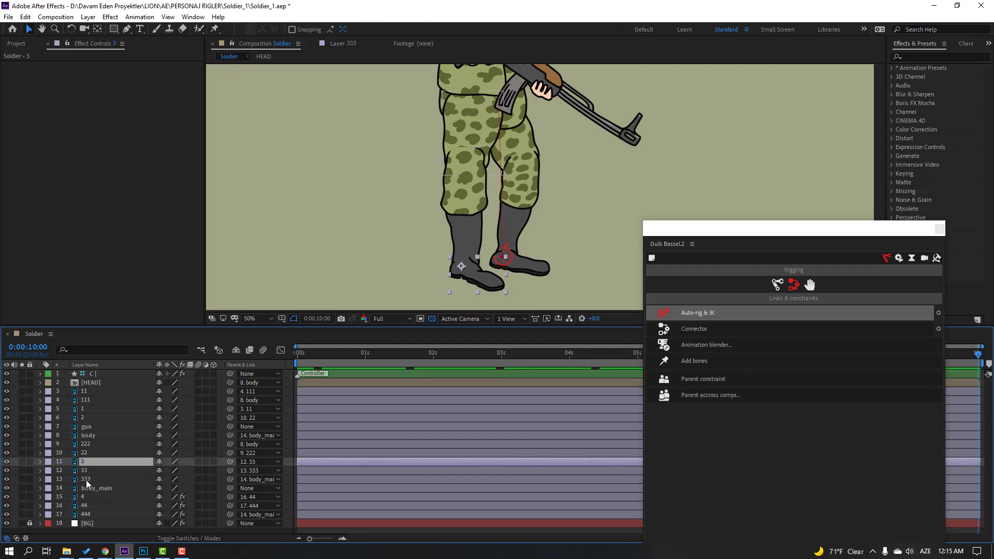
left_click(86, 481, "shift")
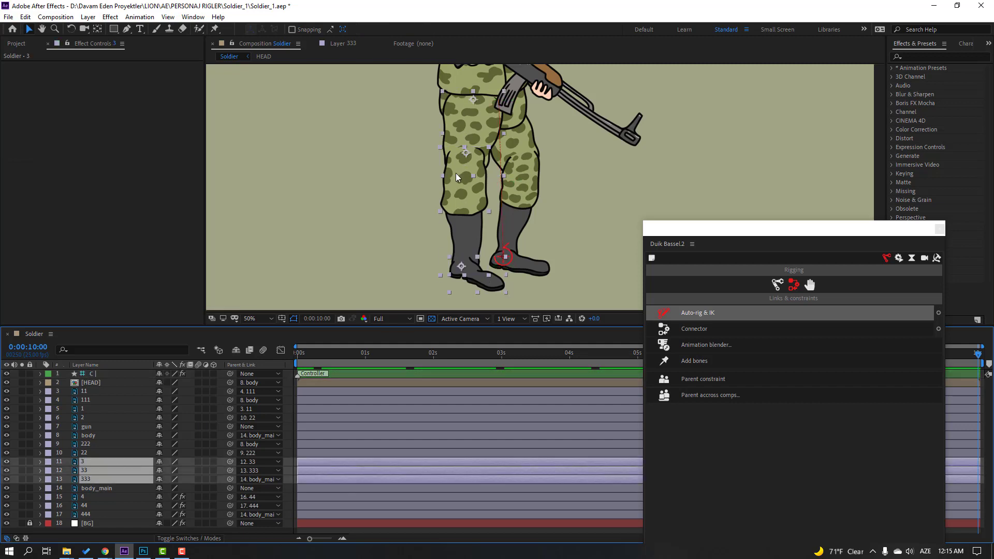
left_click(714, 313)
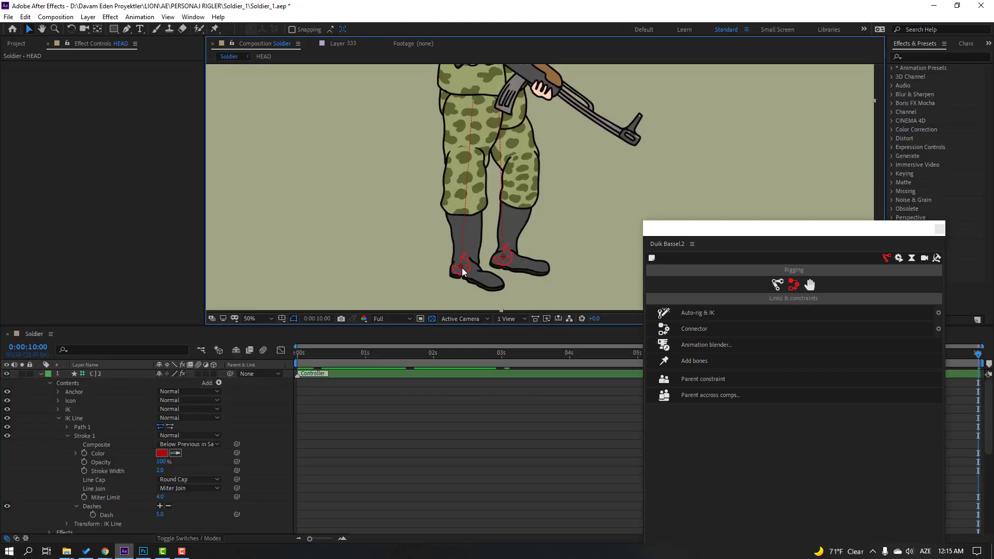
- Enable Reverse on the C | 2 controller's IK, testing the knee bend before and after and undoing the test moves
left_click(102, 374)
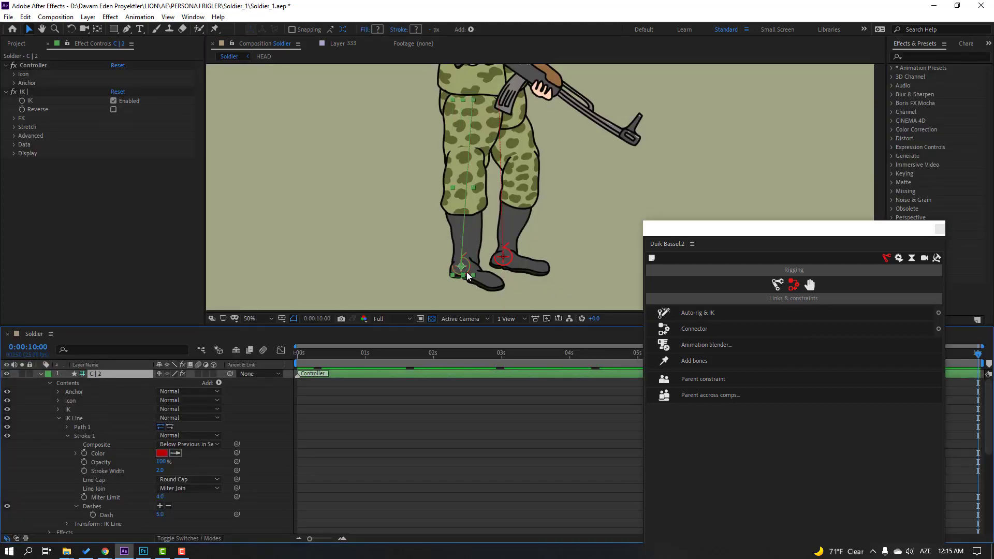
mouse_move(467, 275)
left_mouse_down()
mouse_move(450, 251)
mouse_move(465, 268)
left_mouse_up()
key("ctrl+z")
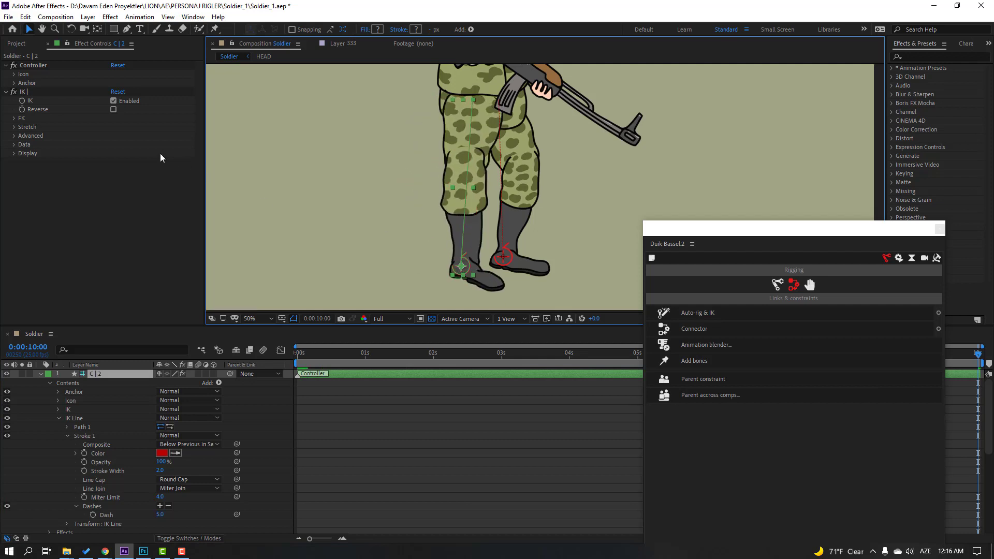
left_click(113, 110)
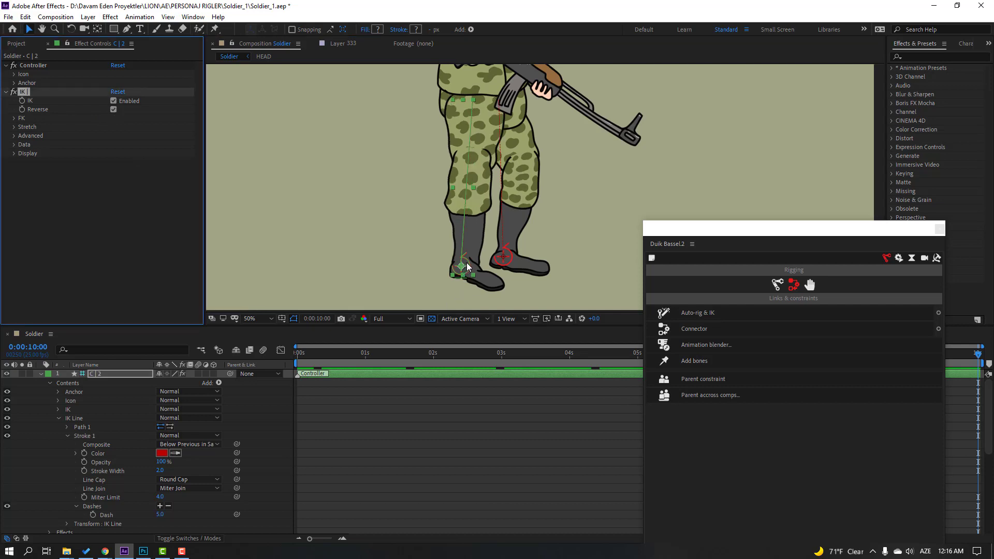
left_click_drag(467, 268, 423, 259)
key("ctrl+z")
left_click(41, 374)
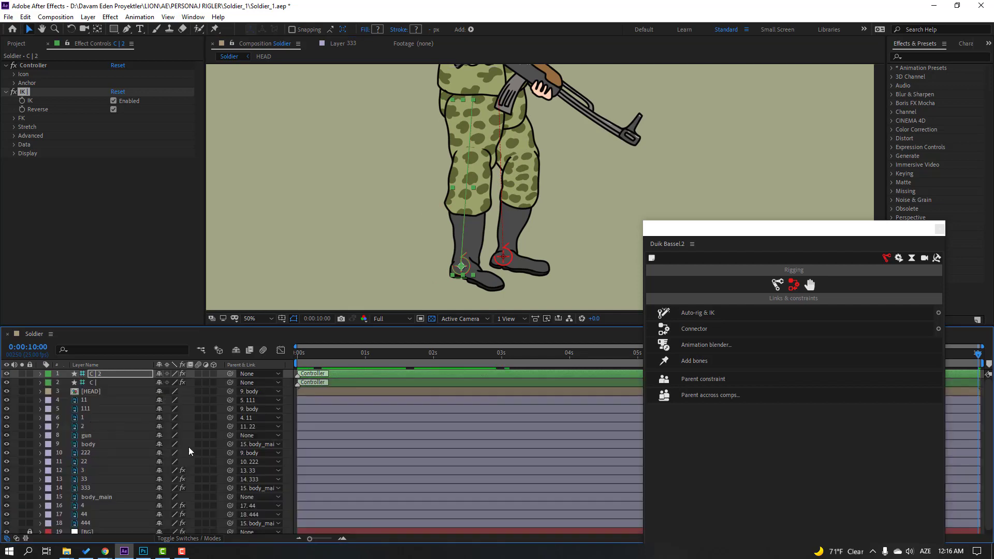
- Test the leg rig by changing the body_main layer's Position values, and undo the changes
scroll(144, 490, "down", 1)
left_click(102, 494)
key("comma")
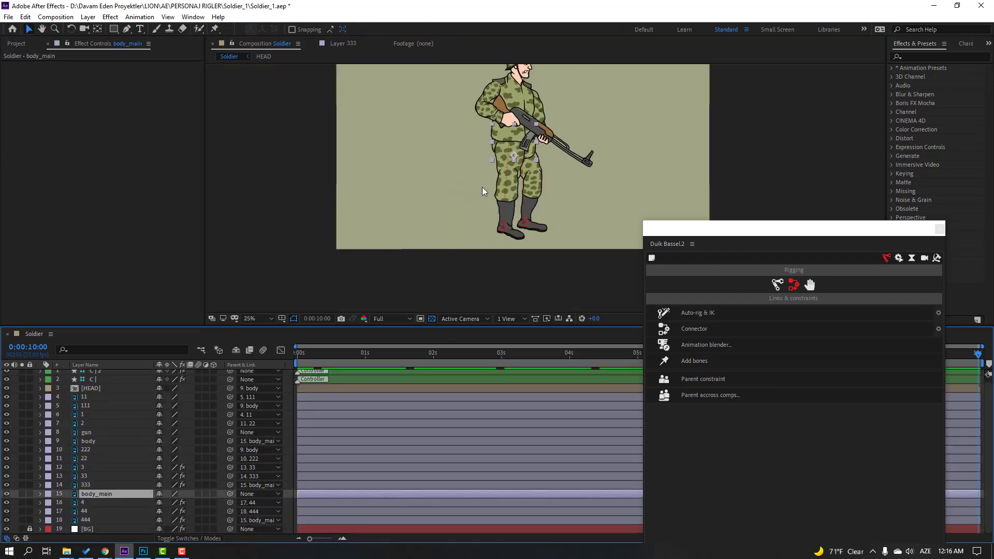
key("p")
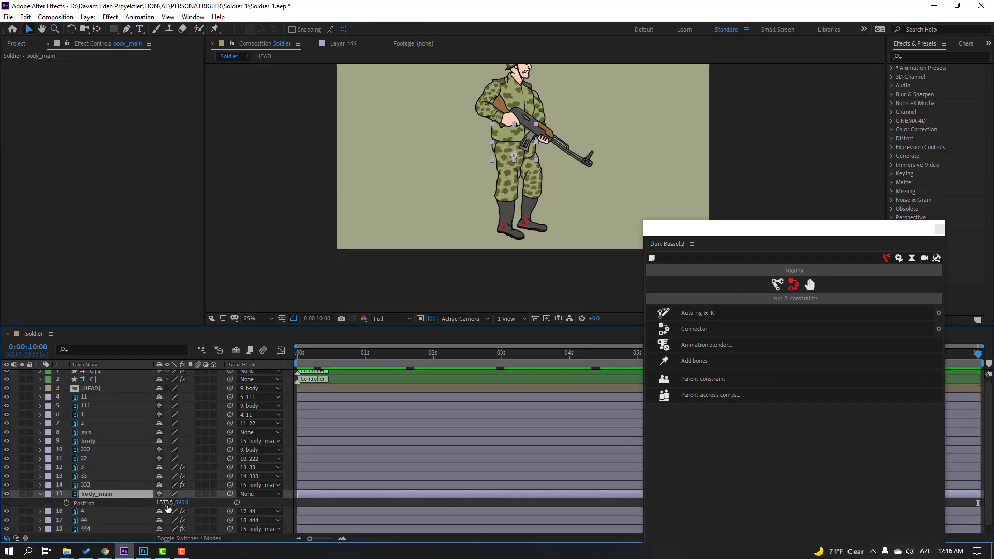
mouse_move(166, 504)
left_mouse_down()
mouse_move(199, 506)
mouse_move(124, 510)
mouse_move(213, 502)
mouse_move(183, 502)
left_mouse_up()
key("ctrl+z")
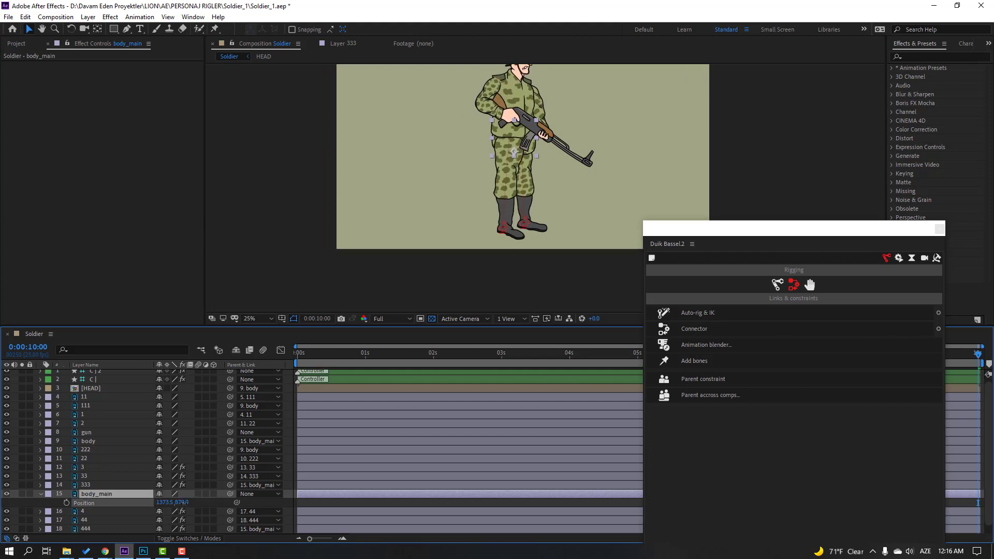
key("ctrl+z")
- Move body_main freely in the composition view to test both knees, undo the move, and collapse the layer
scroll(541, 171, "up", 2)
left_click_drag(492, 117, 472, 153)
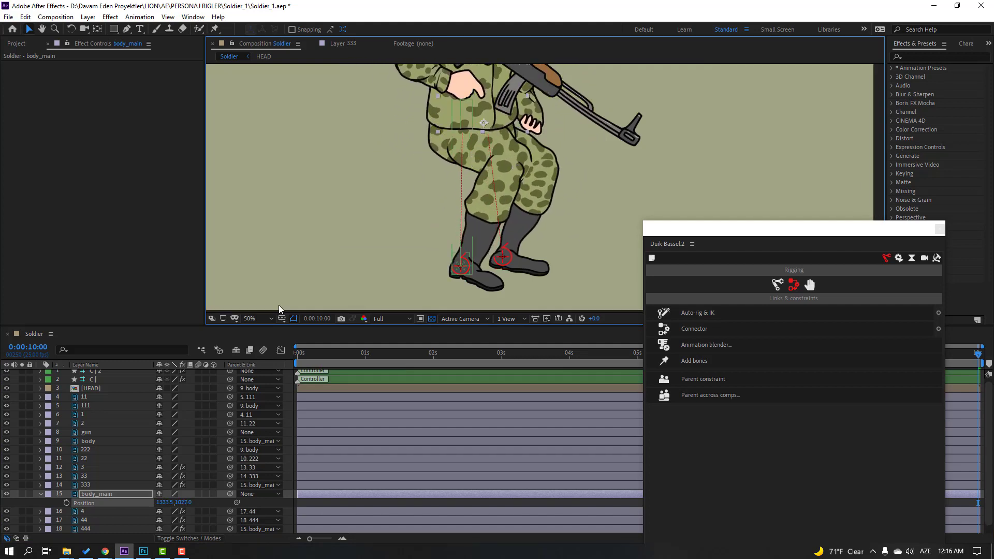
key("ctrl+z")
left_click(41, 494)
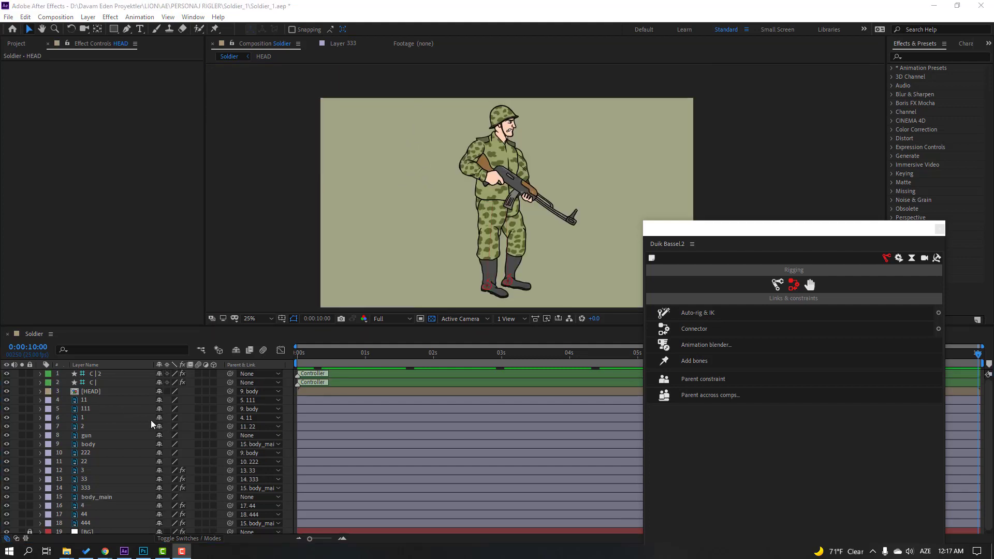
- Apply Auto-rig & IK to the near arm's layers 1, 11 and 111
left_click(93, 420)
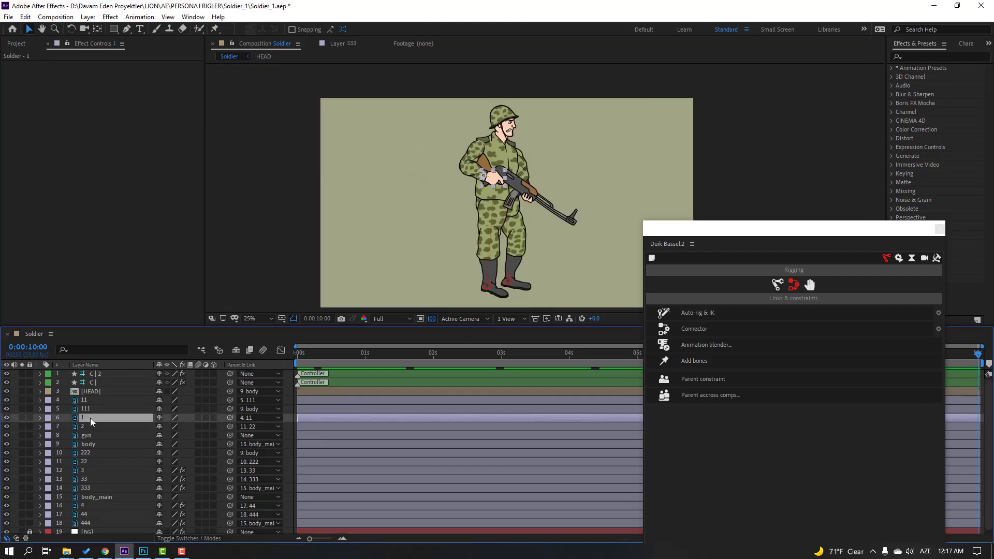
left_click(88, 402, "ctrl")
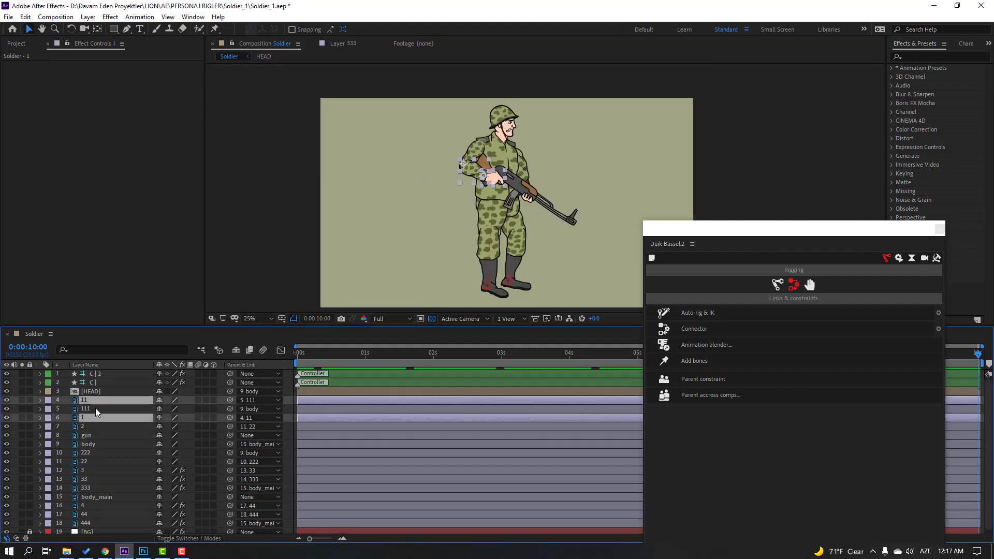
left_click(85, 410, "ctrl")
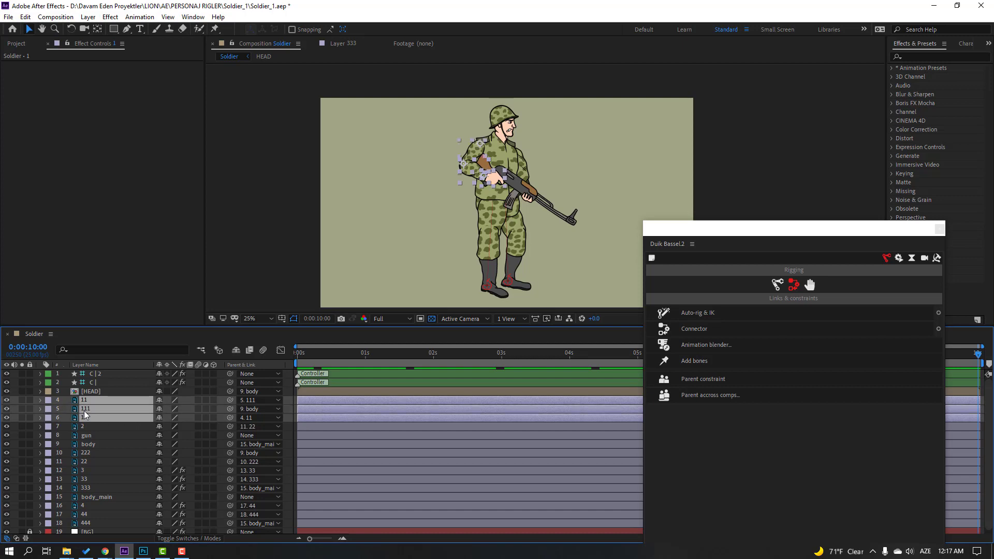
scroll(534, 224, "up", 2)
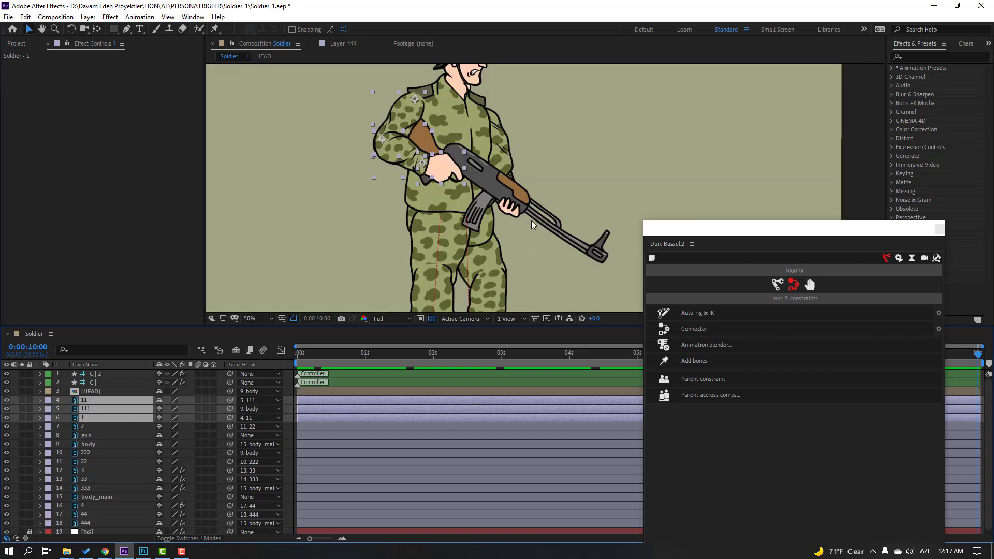
left_click(708, 314)
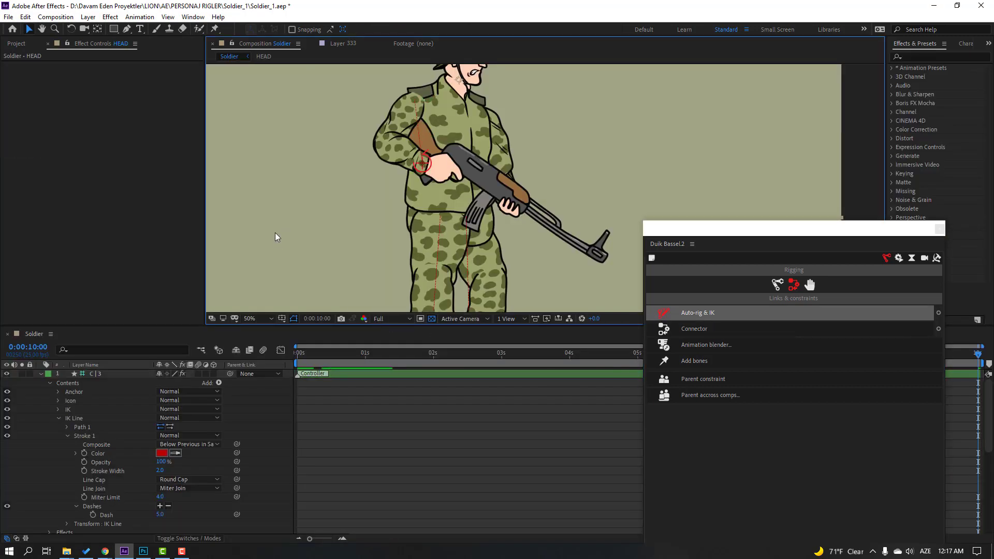
- Collapse the C | 3 controller's properties and test the arm rig by moving the controller at the wrist
left_click(42, 374)
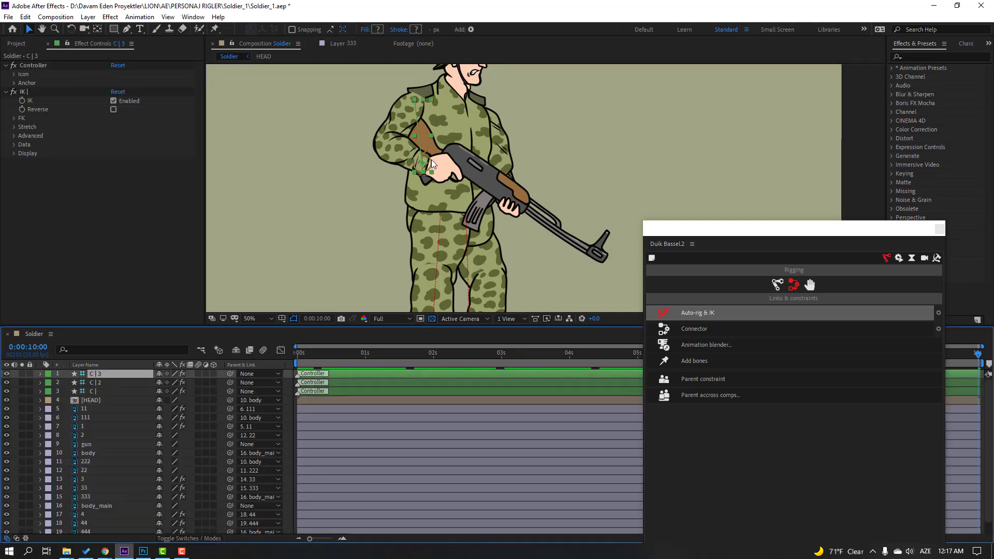
left_click_drag(427, 164, 448, 157)
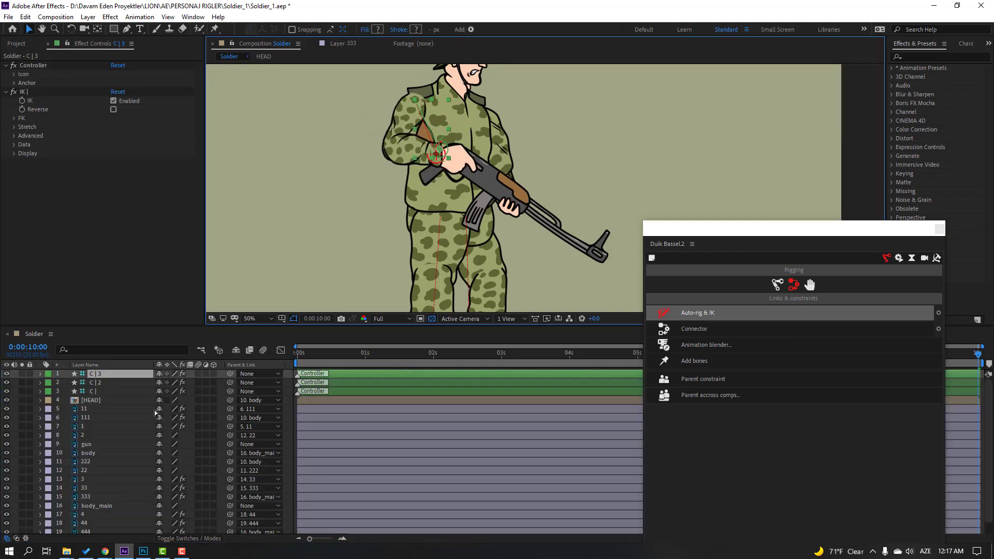
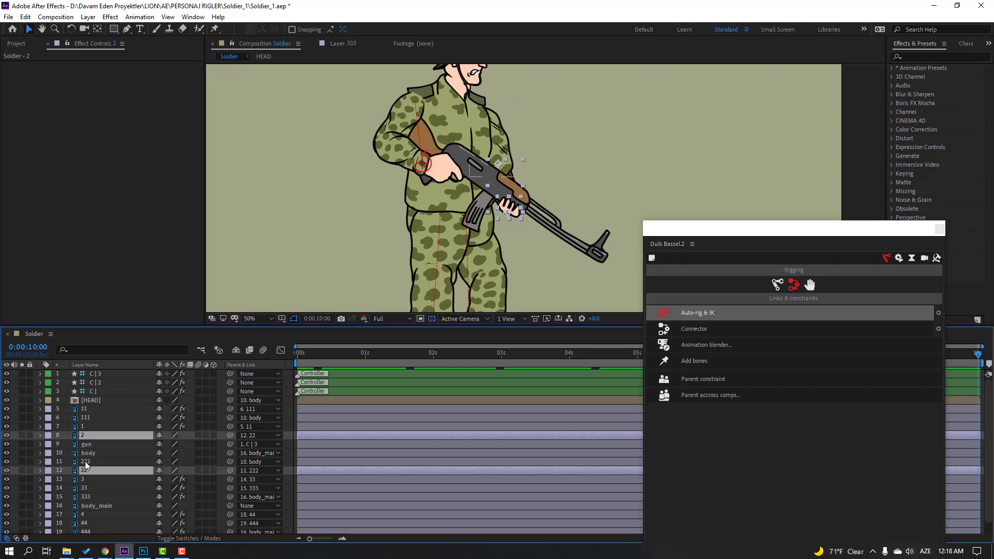
- Apply Auto-rig & IK to the far arm's layers 2, 22 and 222, and collapse the new controller's properties
left_click(85, 462, "ctrl")
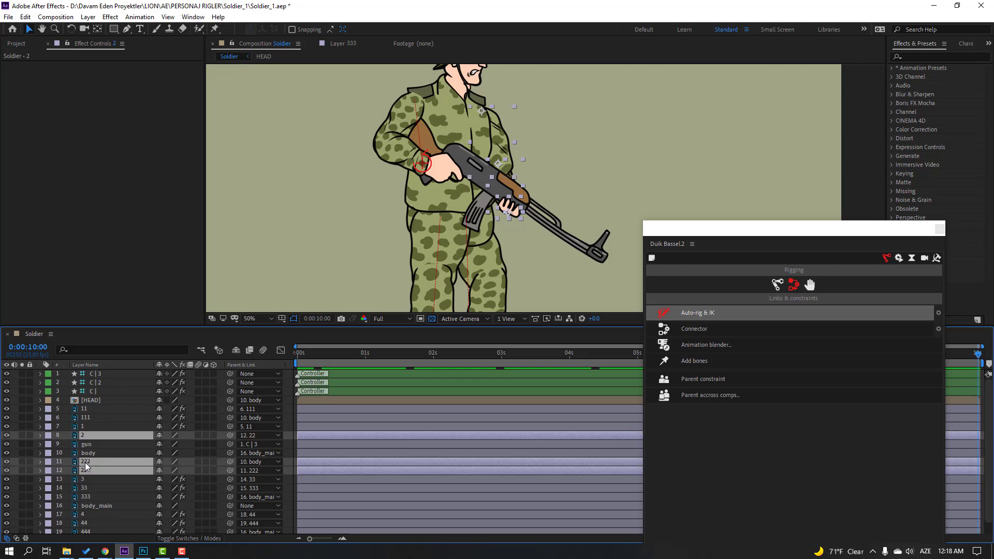
left_click(708, 314)
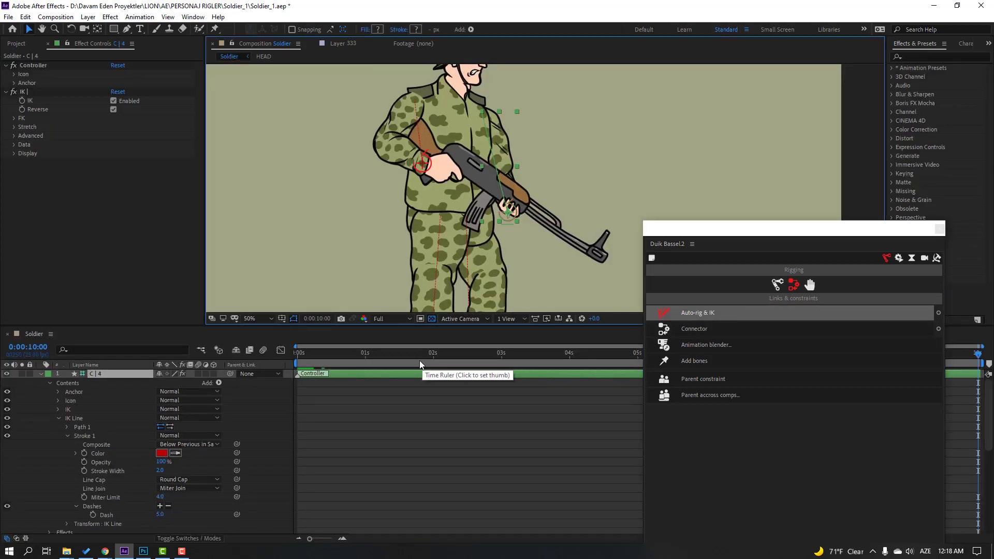
left_click(41, 374)
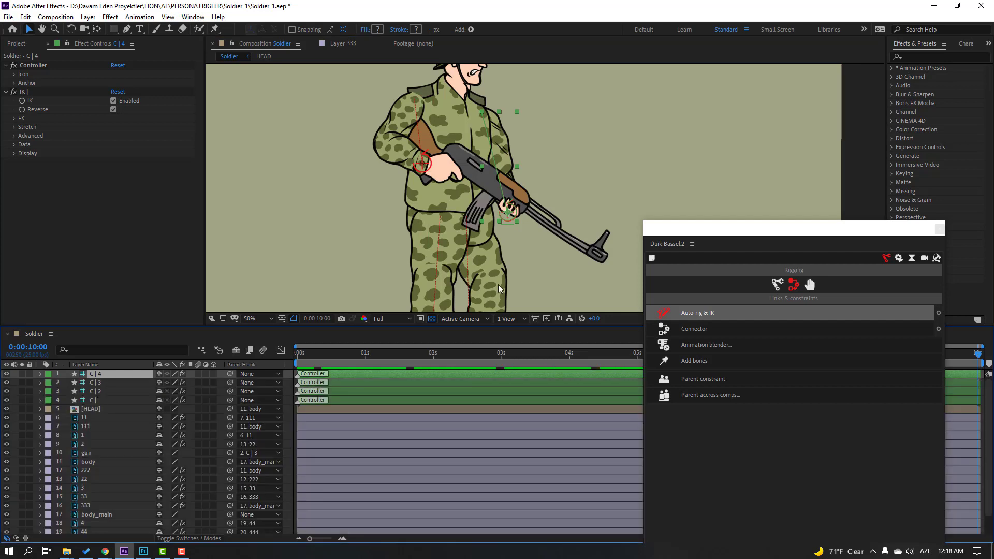
- Test the far arm with C | 4, turn off its IK Reverse option, and place the hand back on the gun
left_click_drag(516, 218, 546, 171)
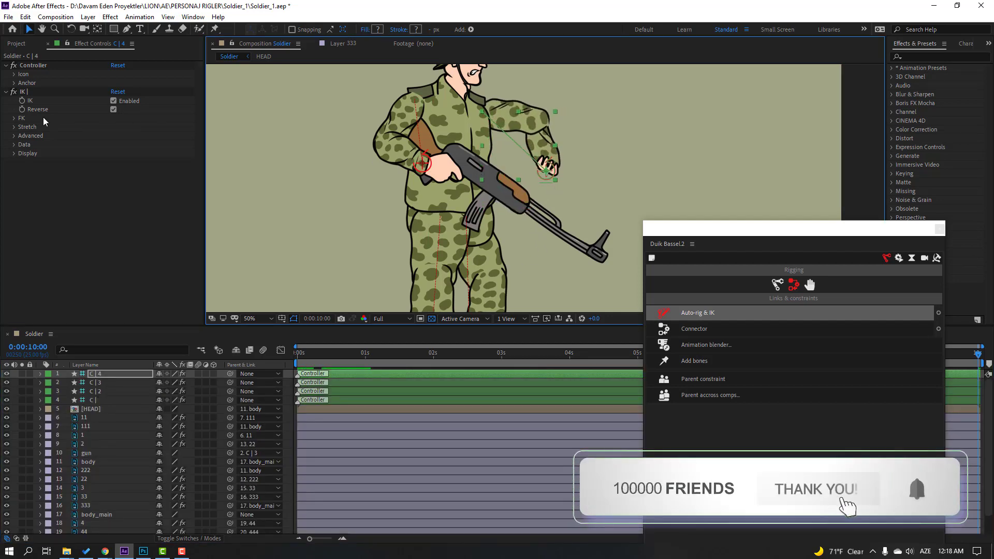
left_click(113, 110)
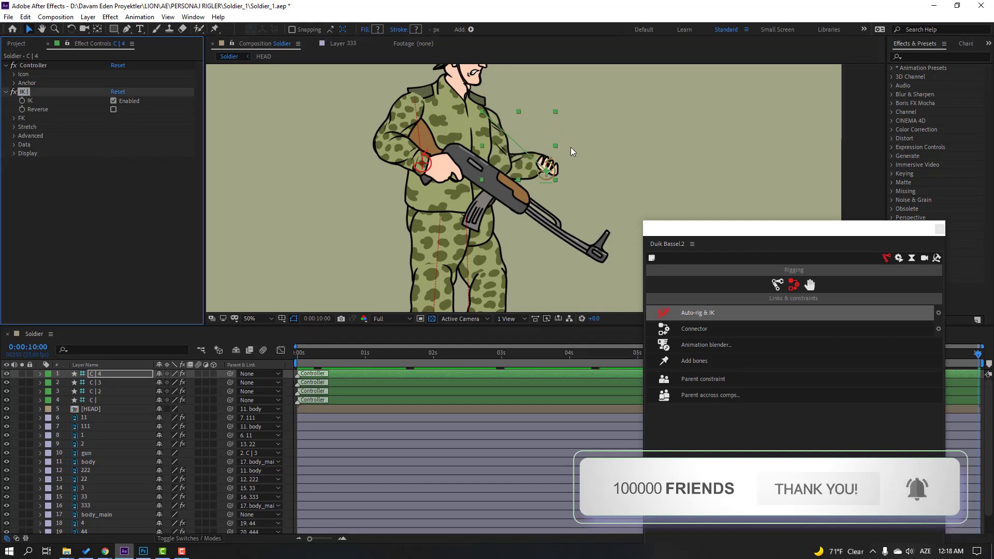
left_click_drag(551, 170, 519, 213)
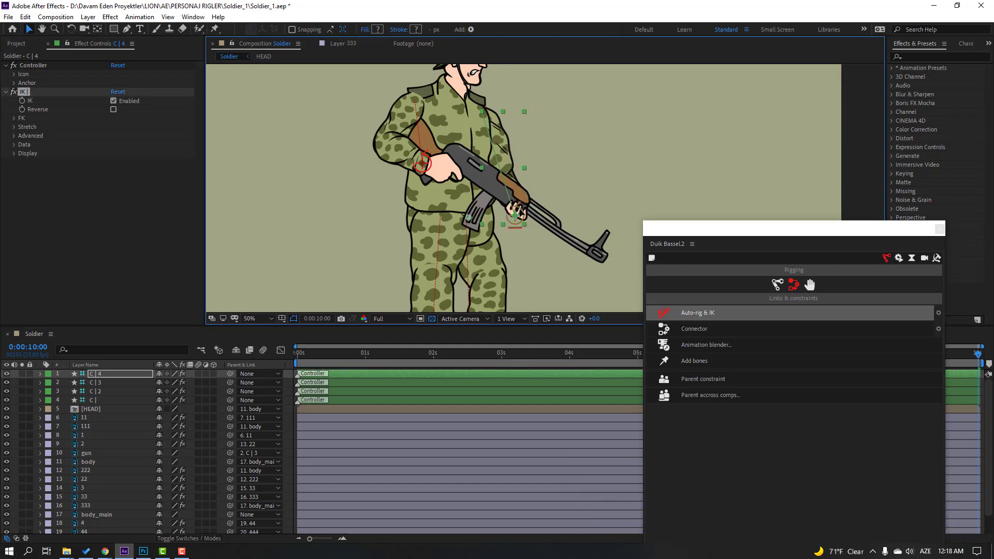
- Parent the C | 4 controller to C | 3, and move C | 3 up and forward to raise both hands with the gun
left_click(100, 377)
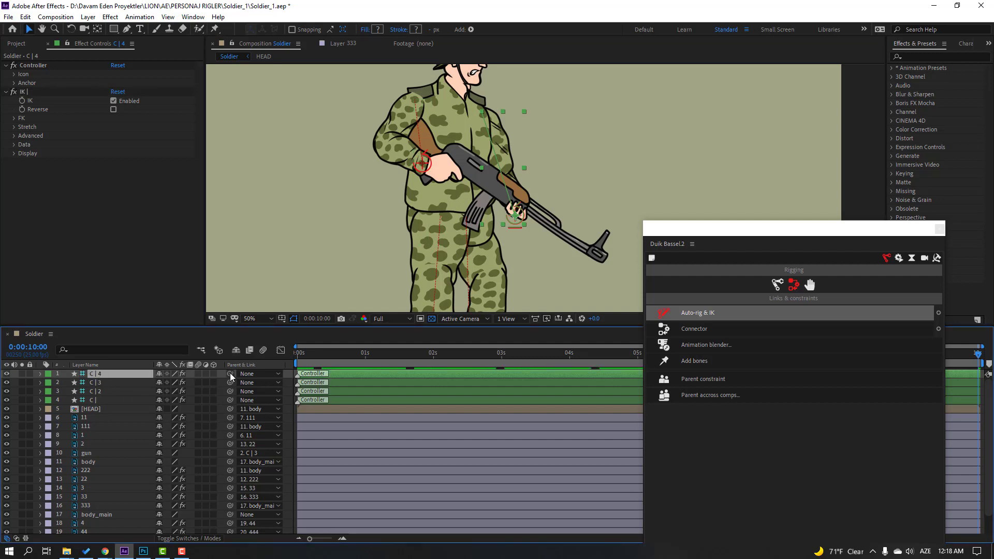
left_click_drag(231, 376, 97, 385)
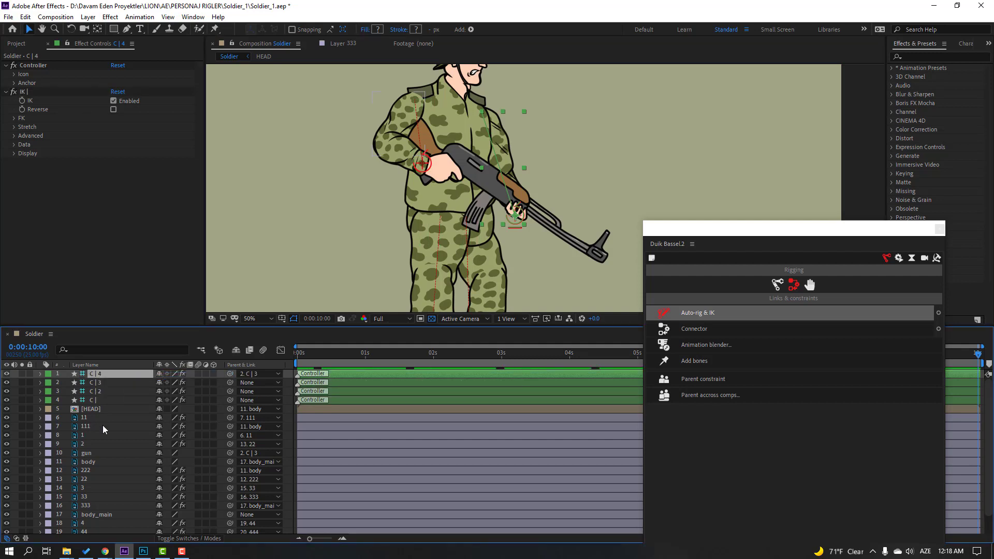
left_click(99, 384)
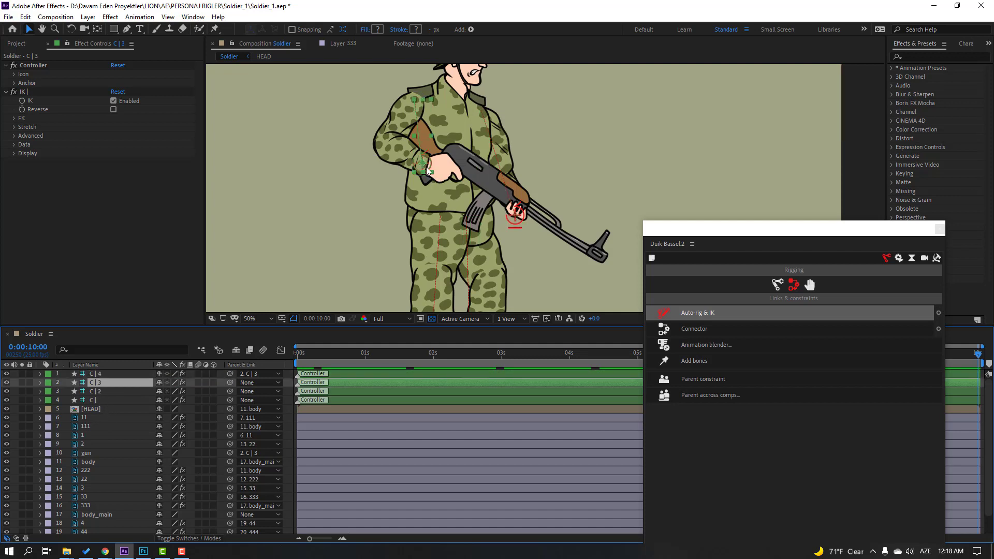
left_click_drag(427, 171, 458, 126)
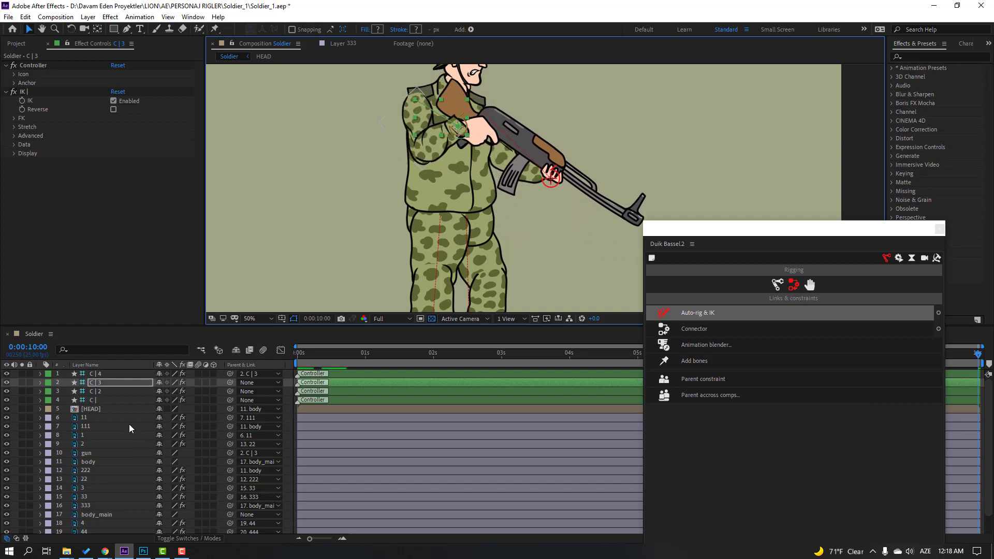
- Test rotating the C | 3 controller to -42° to aim the gun, and undo the rotation
key("r")
mouse_move(168, 392)
left_mouse_down()
mouse_move(147, 391)
mouse_move(192, 391)
mouse_move(164, 391)
left_mouse_up()
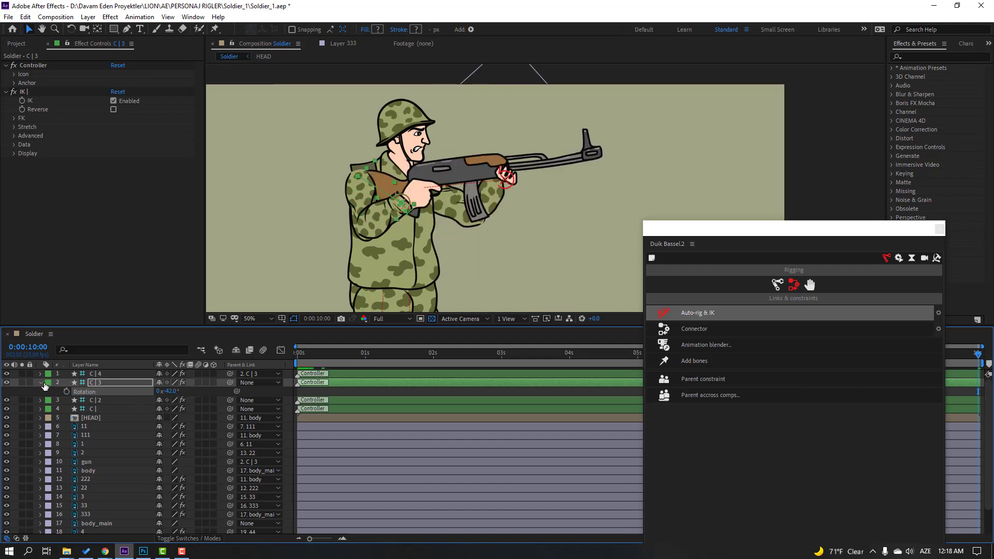
left_click(41, 382)
key("ctrl+z")
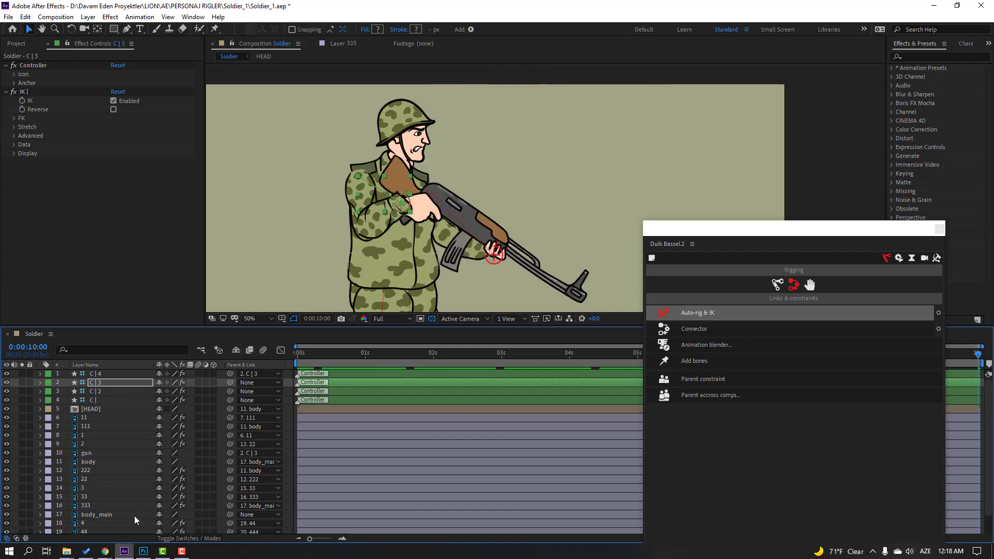
- Move the body layer's anchor point down to the waist at the torso's lower edge, soloing the layer while placing it
left_click(88, 461)
key("r")
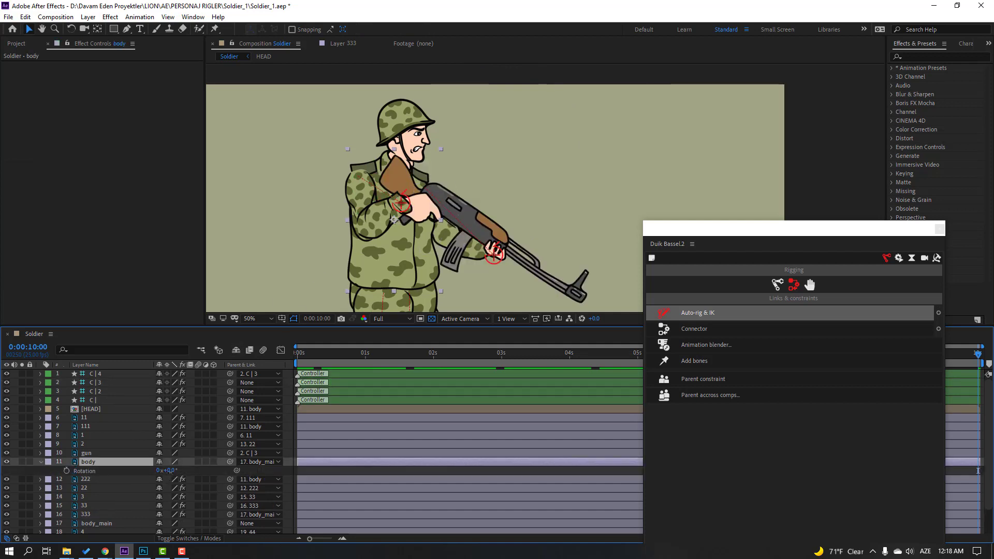
left_click_drag(167, 471, 167, 471)
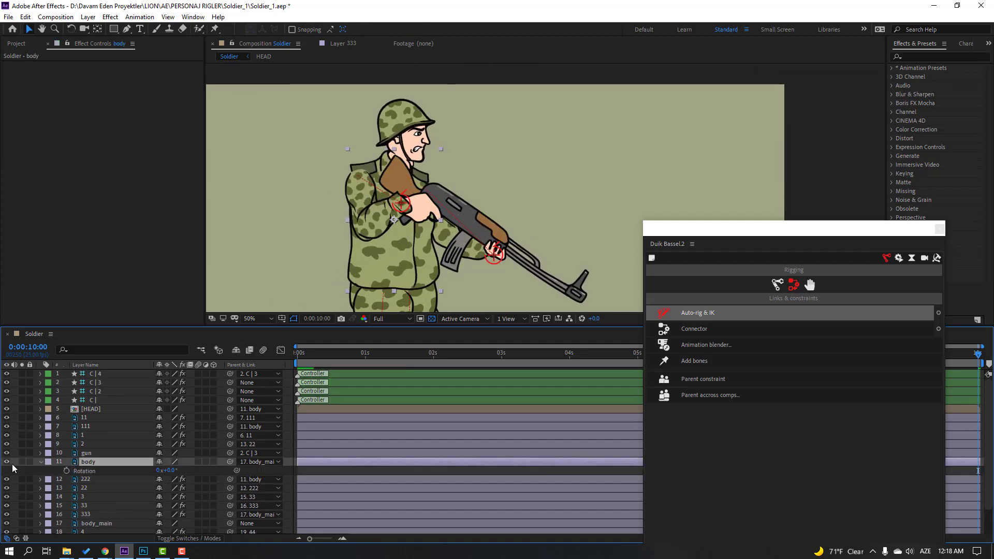
left_click(21, 461)
left_click_drag(254, 280, 252, 233)
left_click(97, 29)
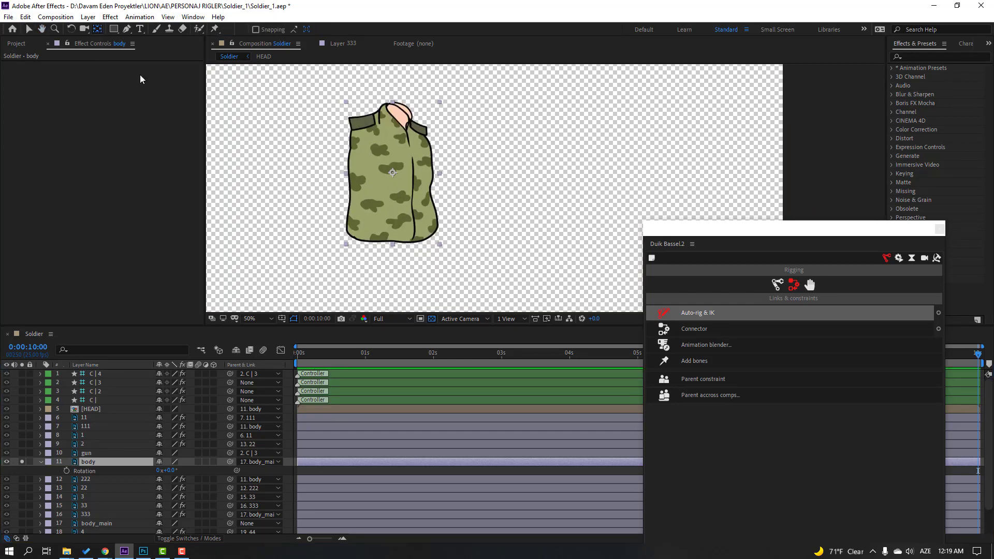
left_click_drag(398, 174, 395, 234)
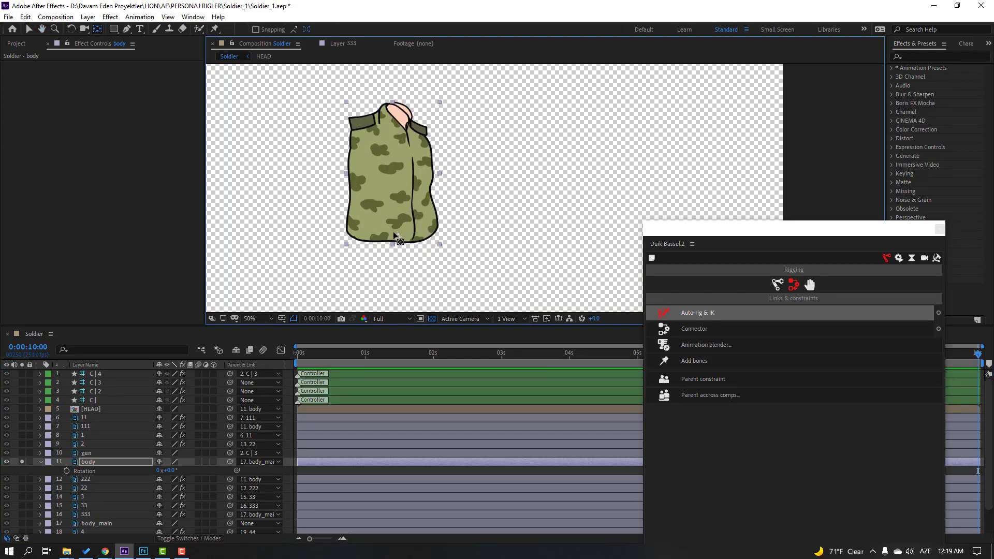
left_click(30, 33)
left_click(22, 462)
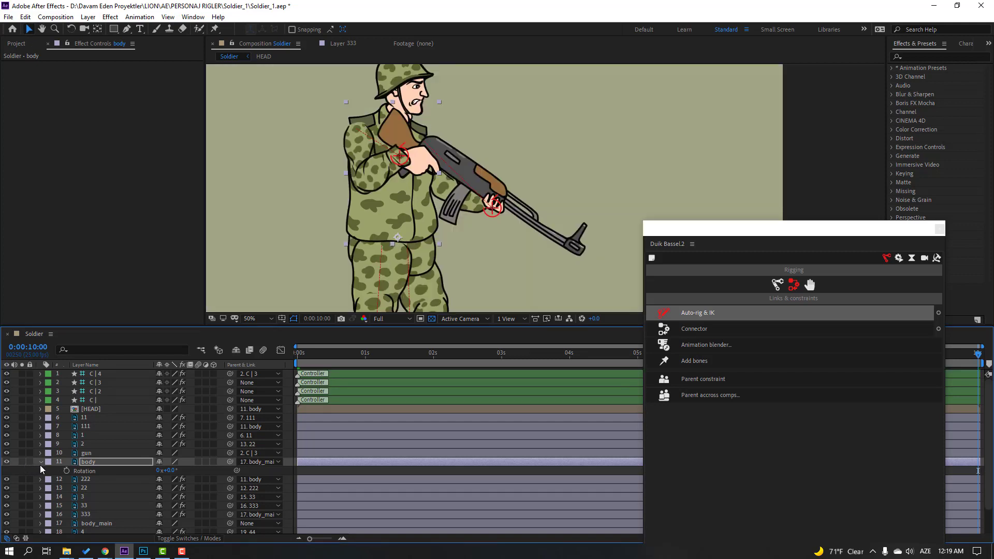
- Test the body layer's new pivot by rotating it to 11°, undo the rotation, and collapse the layer
left_click_drag(169, 475, 174, 470)
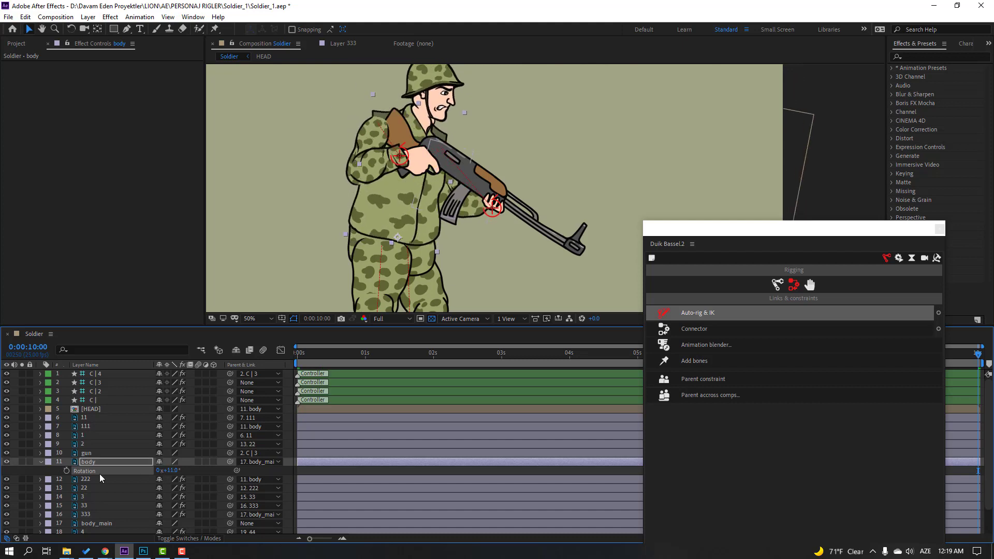
key("ctrl+z")
left_click(40, 462)
- Keyframe the body layer's Position as 194, 120.5 at frame 0, 194, 142.5 at frame 10 and 194, 120.5 at frame 20
scroll(475, 222, "down", 2)
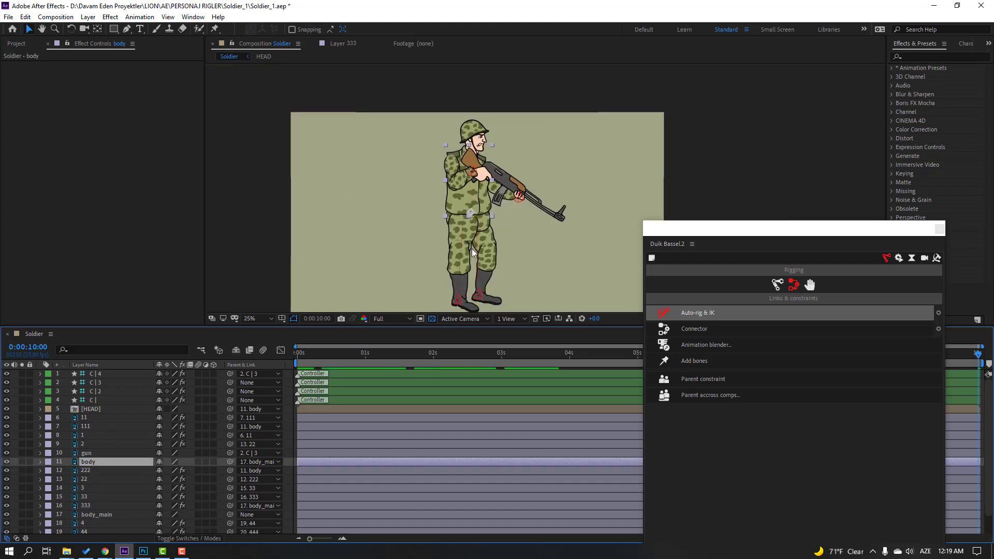
left_click_drag(394, 235, 393, 206)
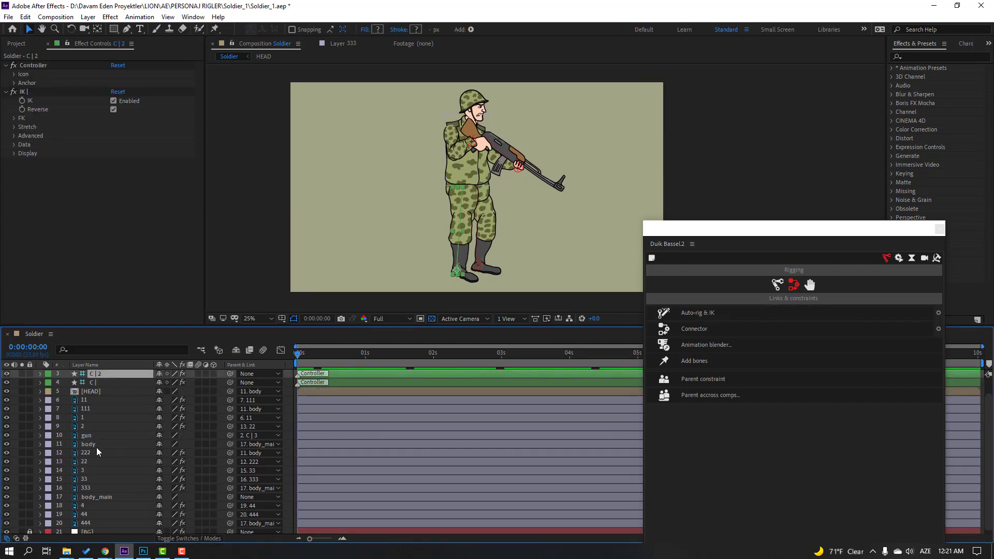
left_click(88, 445)
key("p")
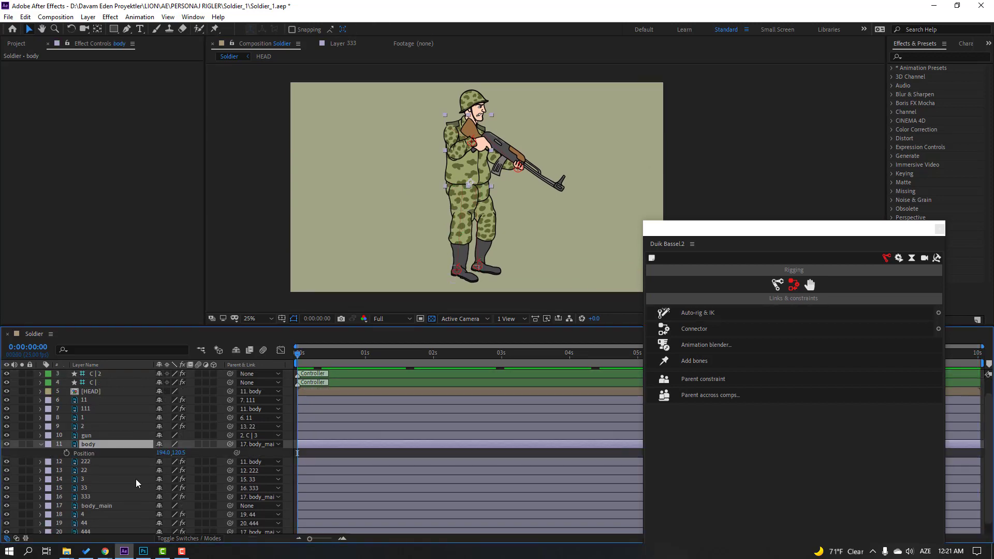
left_click(67, 454)
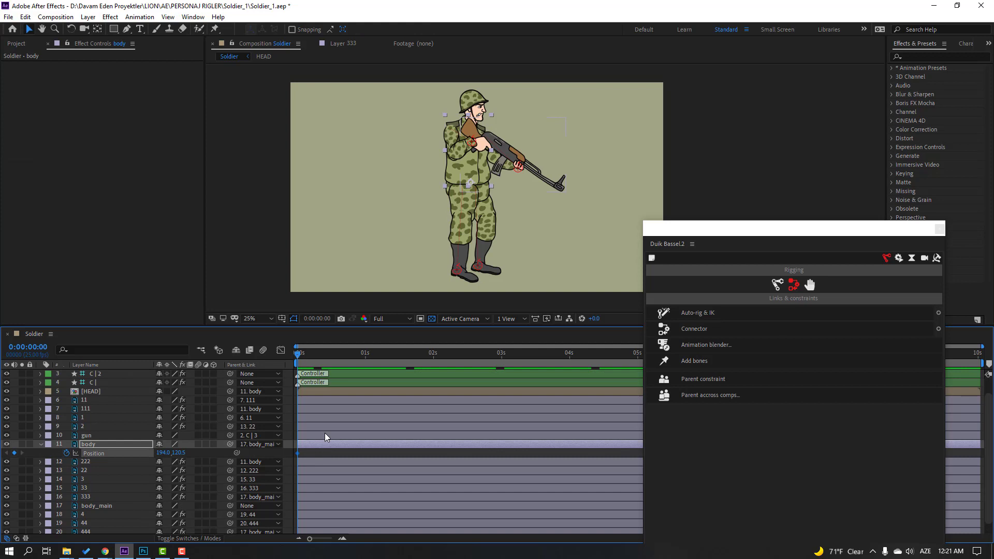
key("shift+Page_Down")
left_click_drag(177, 454, 189, 455)
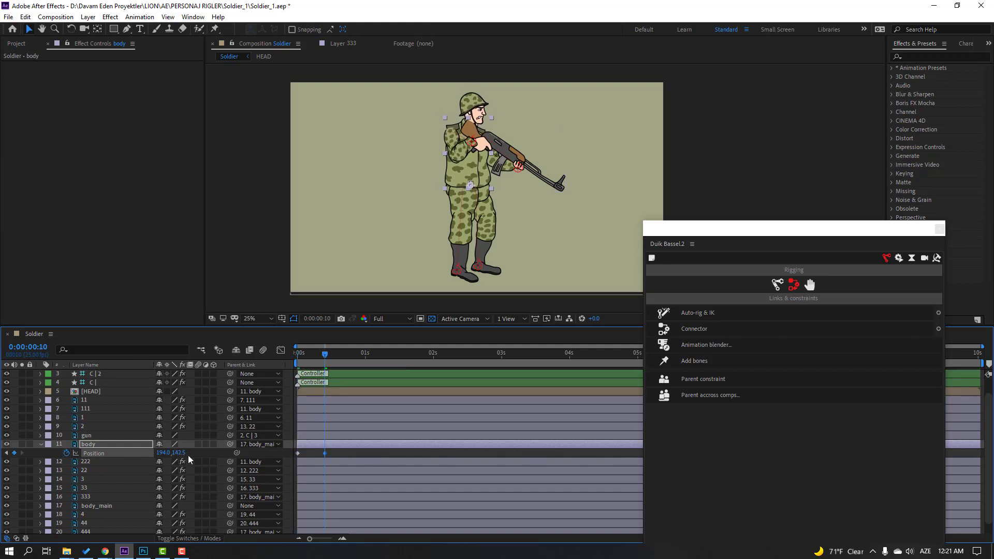
key("shift+Page_Down")
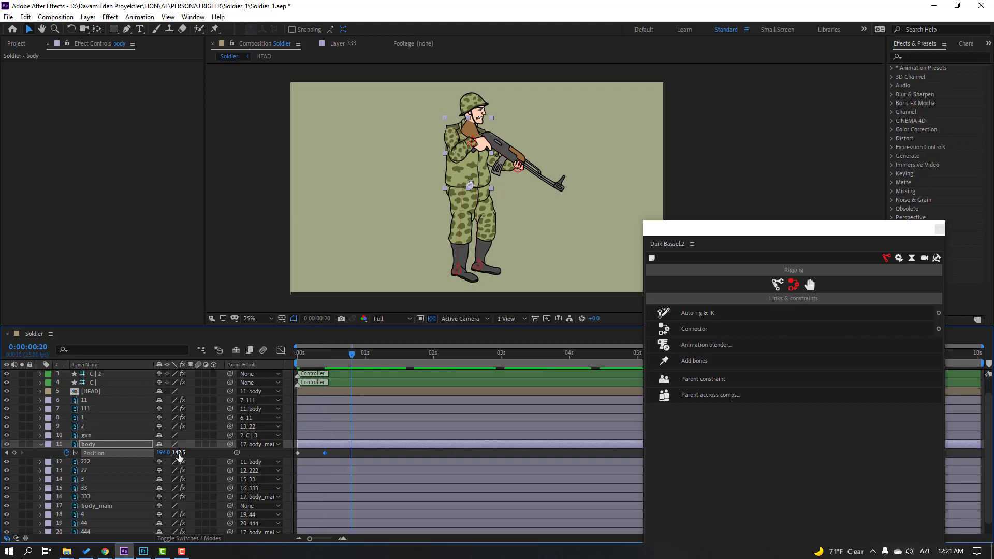
left_click_drag(179, 453, 168, 453)
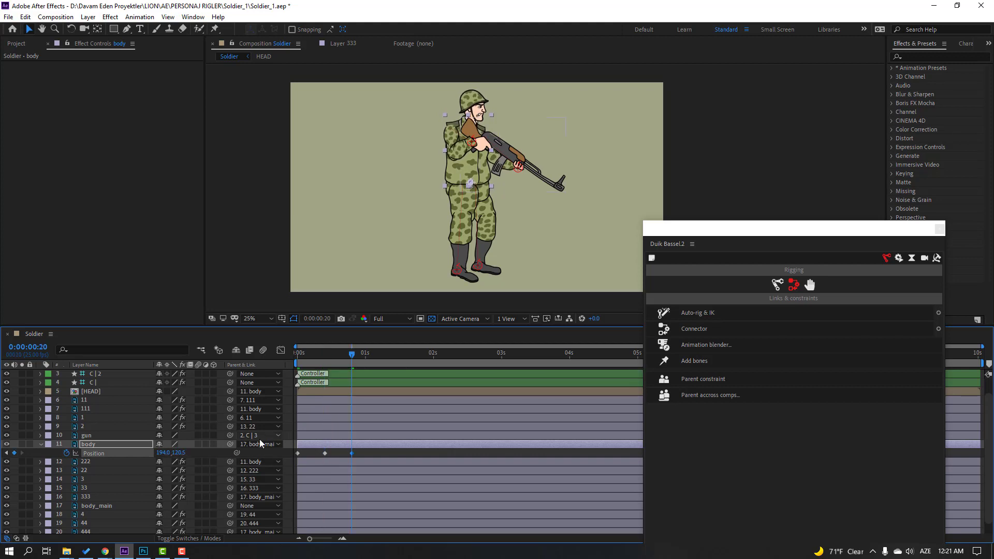
- Keyframe the body layer's Rotation at 0° on frame 10 and -7° on frame 20
key("shift+r")
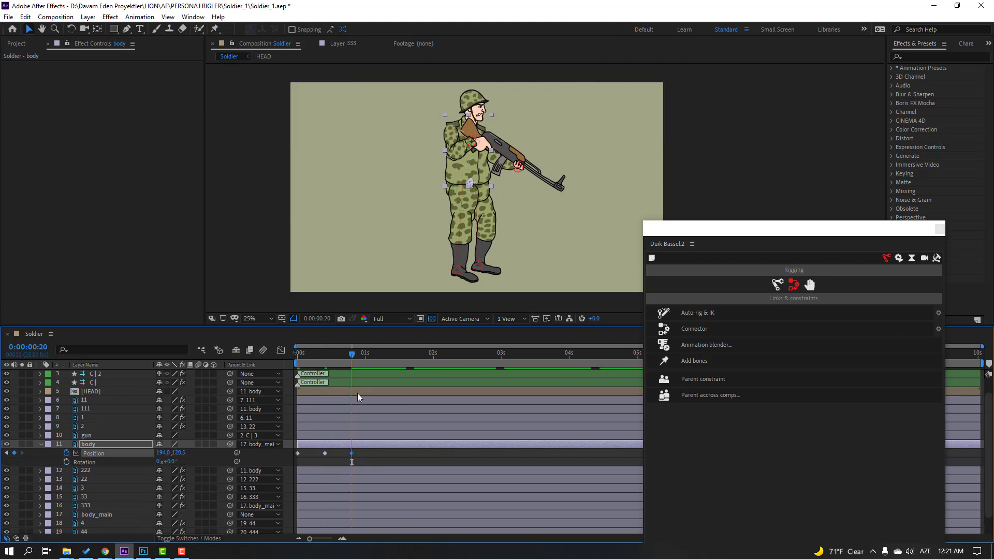
mouse_move(340, 353)
left_mouse_down()
mouse_move(325, 356)
mouse_move(353, 356)
left_mouse_up()
left_click(66, 463)
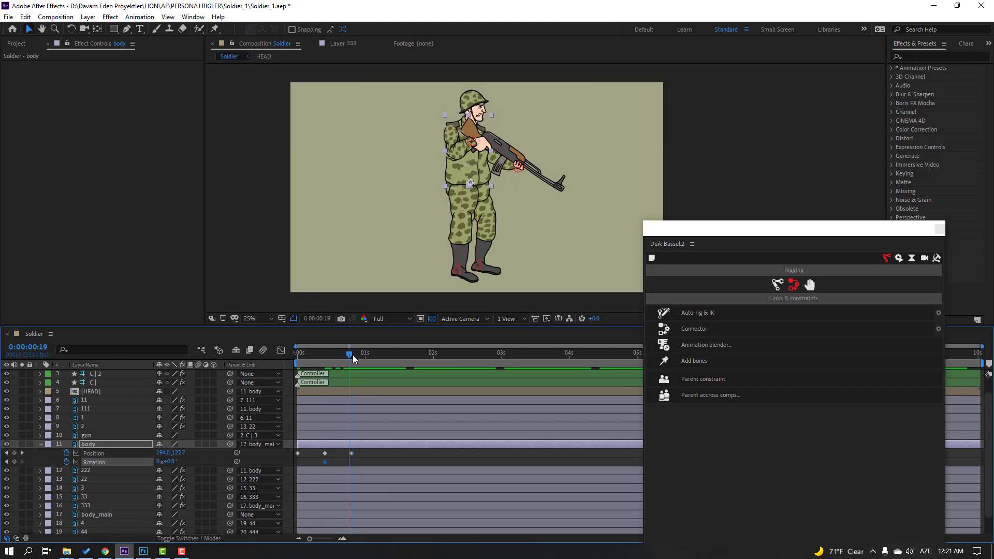
left_click_drag(171, 461, 175, 463)
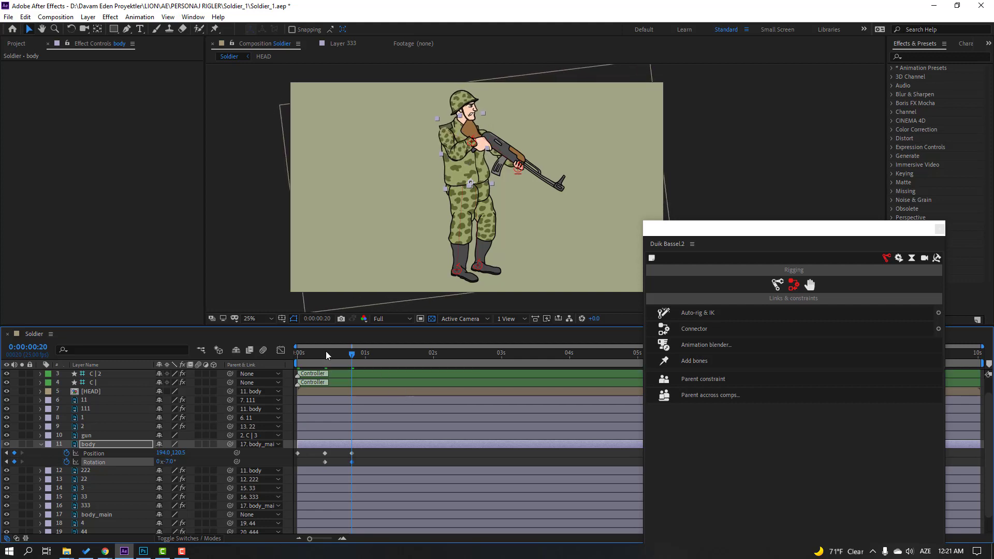
- Add starting Position and Rotation keyframes to the C | 3 controller at frame 10
mouse_move(325, 353)
left_mouse_down()
mouse_move(291, 357)
mouse_move(341, 365)
mouse_move(324, 364)
left_mouse_up()
scroll(152, 415, "up", 1)
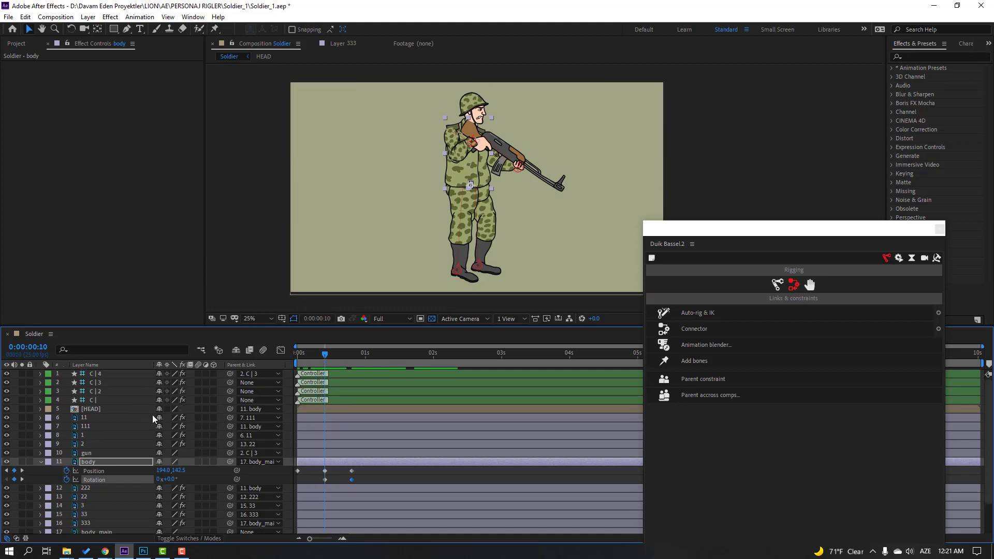
left_click(102, 385)
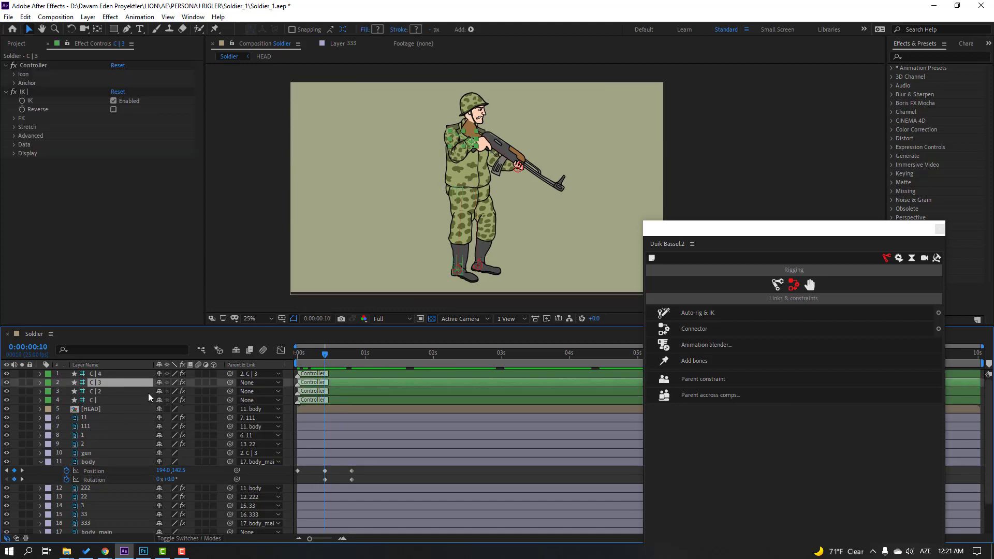
key("p")
key("shift+r")
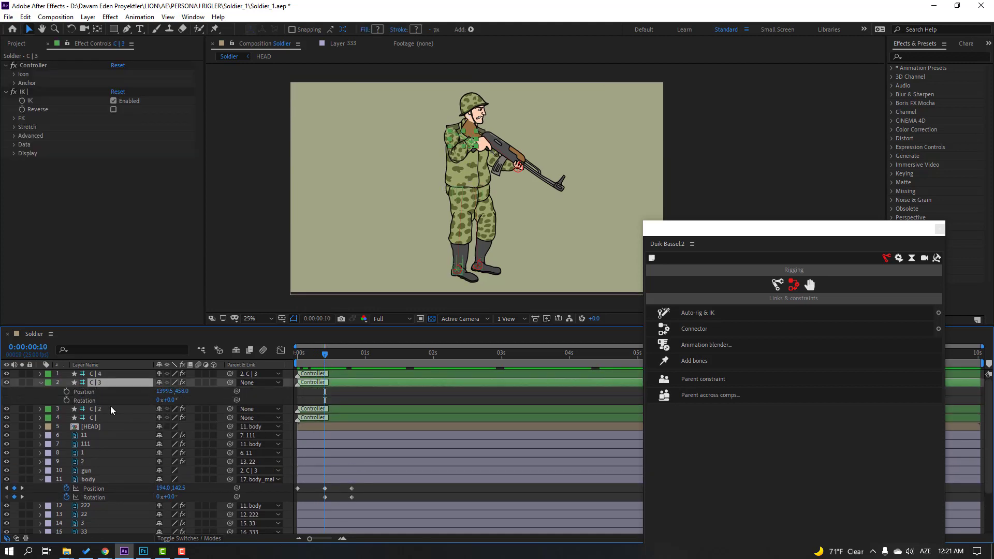
left_click(66, 391)
left_click(67, 400)
- At frame 20, raise C | 3 into the aiming pose with Position 1437.5, 402 and Rotation -47°
left_click(333, 358)
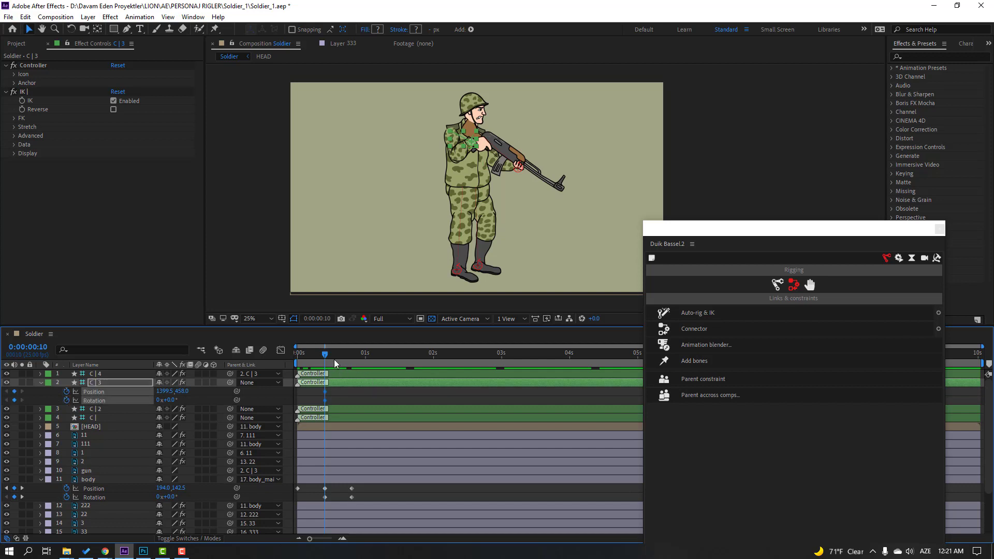
left_click(353, 358)
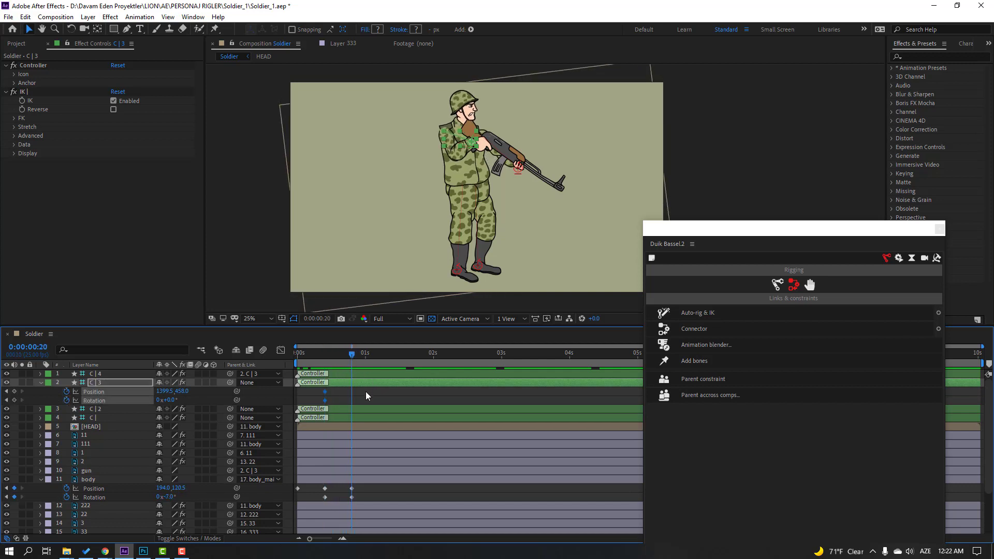
left_click(366, 392)
left_click_drag(168, 401, 149, 409)
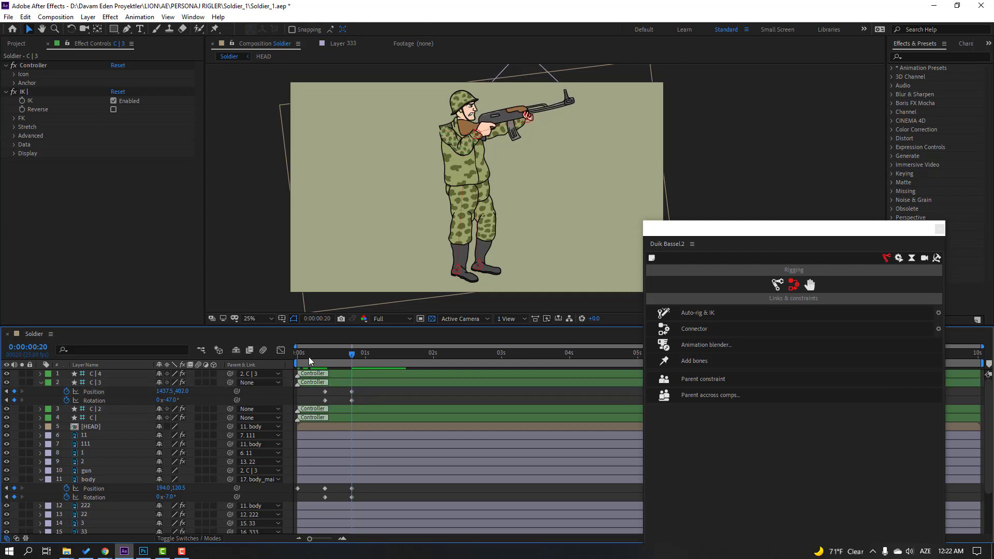
- Preview the aiming motion and apply Easy Ease to all Position and Rotation keyframes of C | 3 and body
left_click_drag(309, 356, 299, 492)
left_click(342, 367)
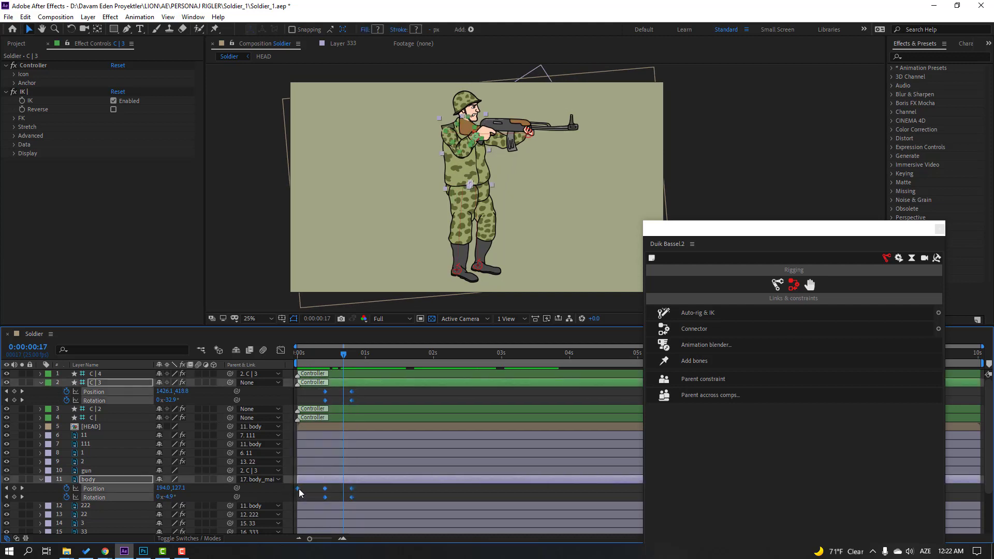
right_click(299, 489)
mouse_move(394, 481)
left_click(446, 413)
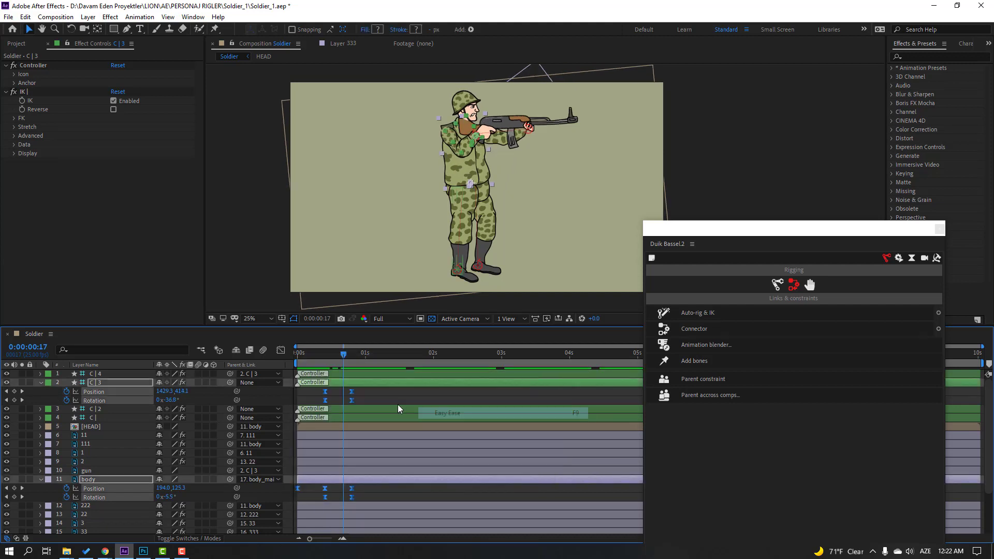
- Preview the eased aiming motion and add starting Position and Rotation keyframes to body_main at frame 0
left_click(394, 396)
key("space")
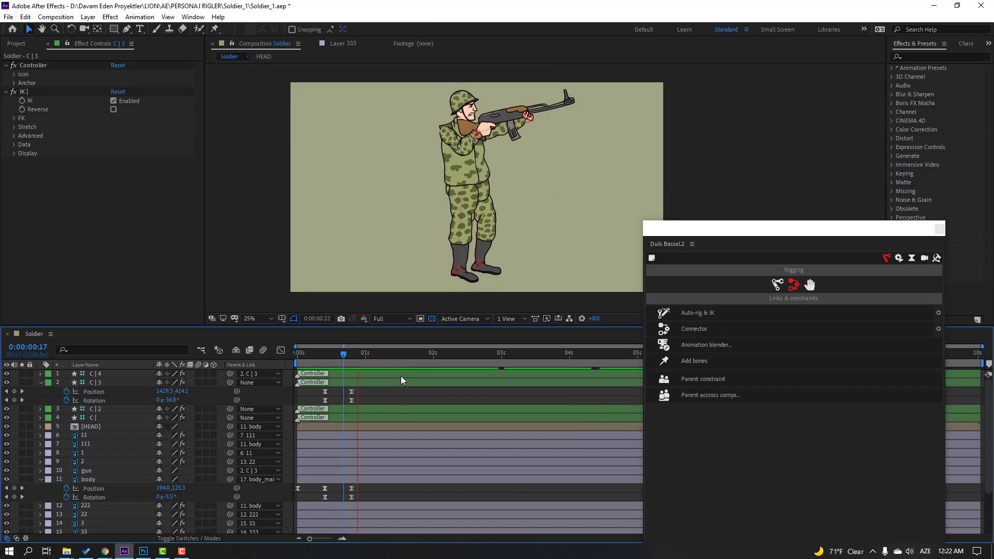
scroll(125, 402, "down", 3)
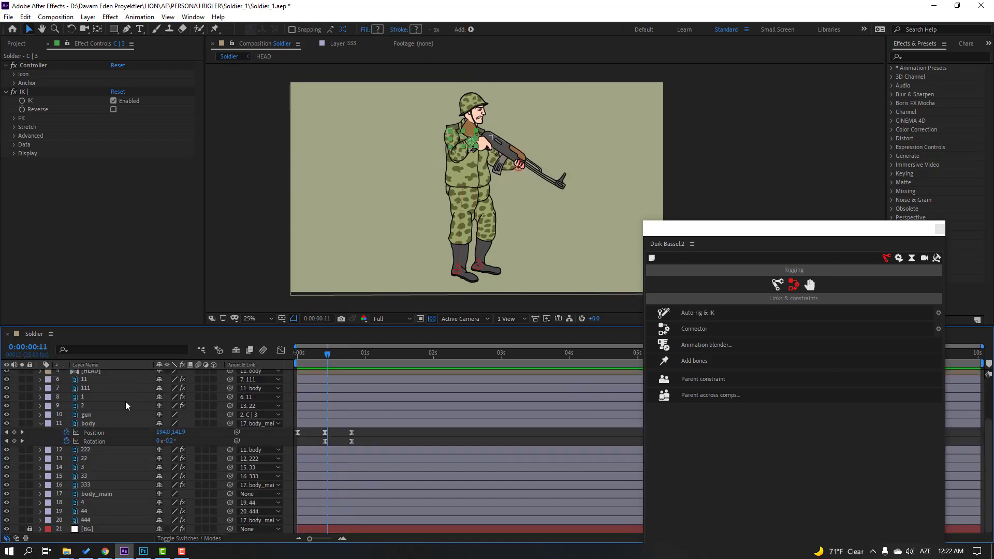
left_click(98, 496)
key("r")
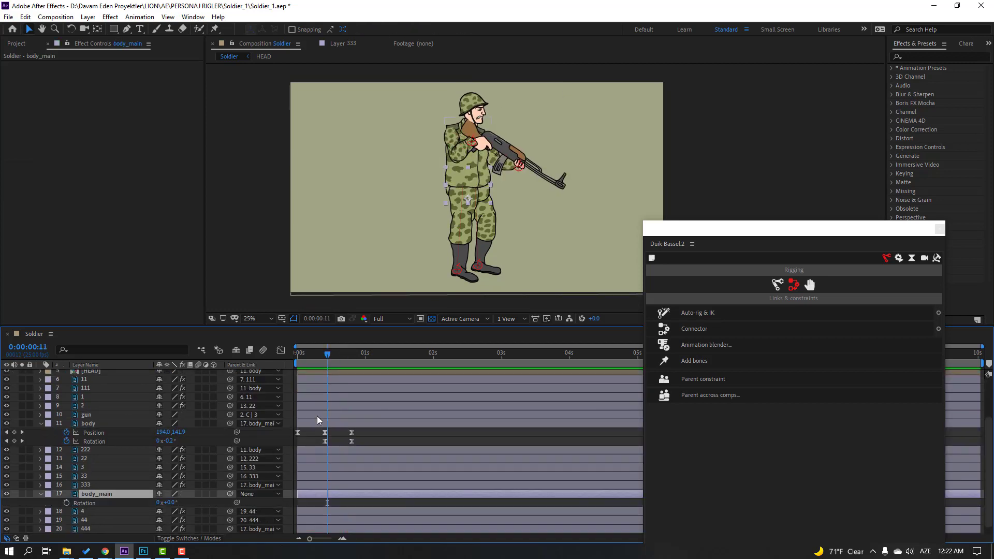
left_click(326, 353)
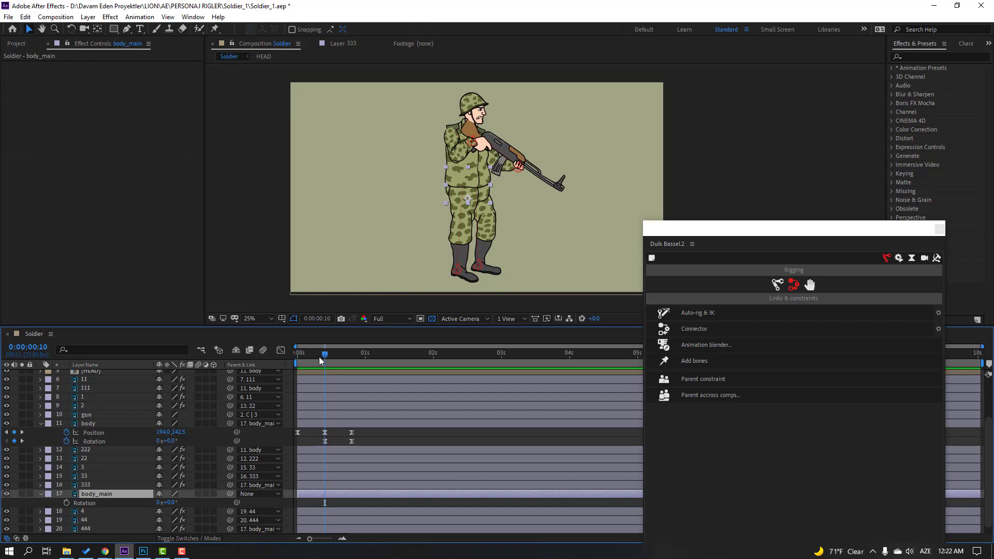
key("shift+p")
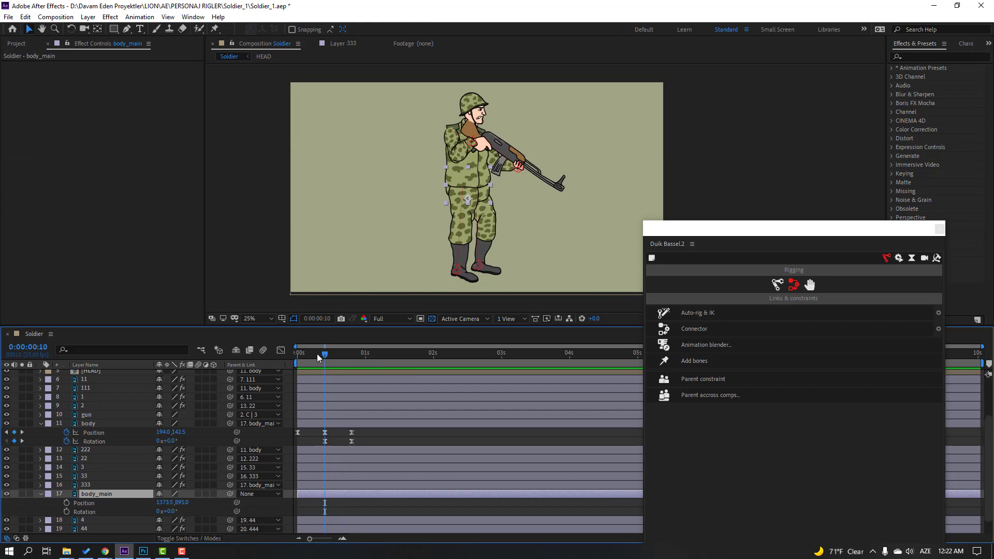
key("Home")
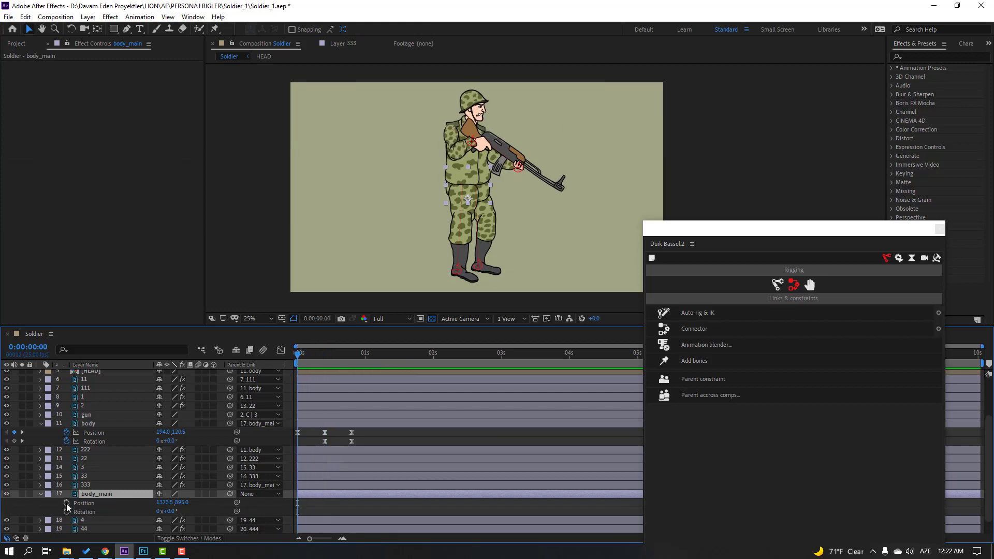
left_click(66, 503)
left_click(66, 511)
left_click(311, 500)
- Crouch body_main with Position 1373.5, 902 at frame 10, and Position 1328.5, 920 with Rotation 6° at frame 20
left_click_drag(303, 355, 324, 356)
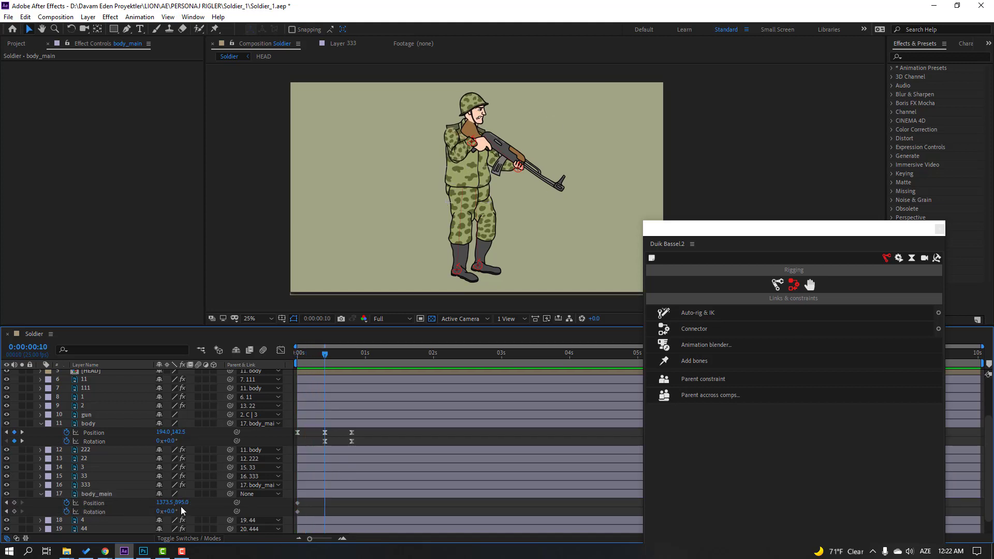
left_click_drag(183, 503, 186, 502)
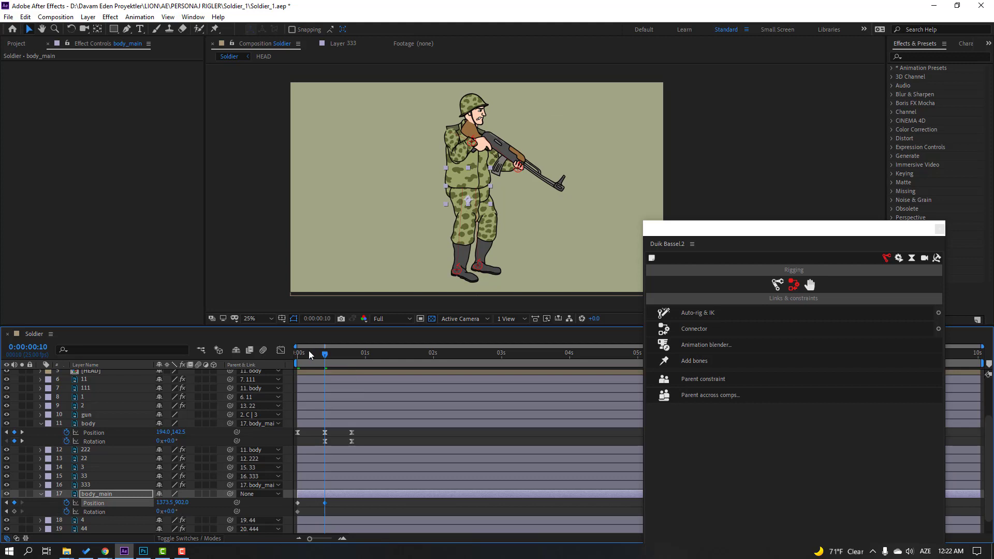
left_click_drag(310, 353, 351, 356)
mouse_move(182, 503)
left_mouse_down()
mouse_move(146, 506)
mouse_move(174, 511)
left_mouse_up()
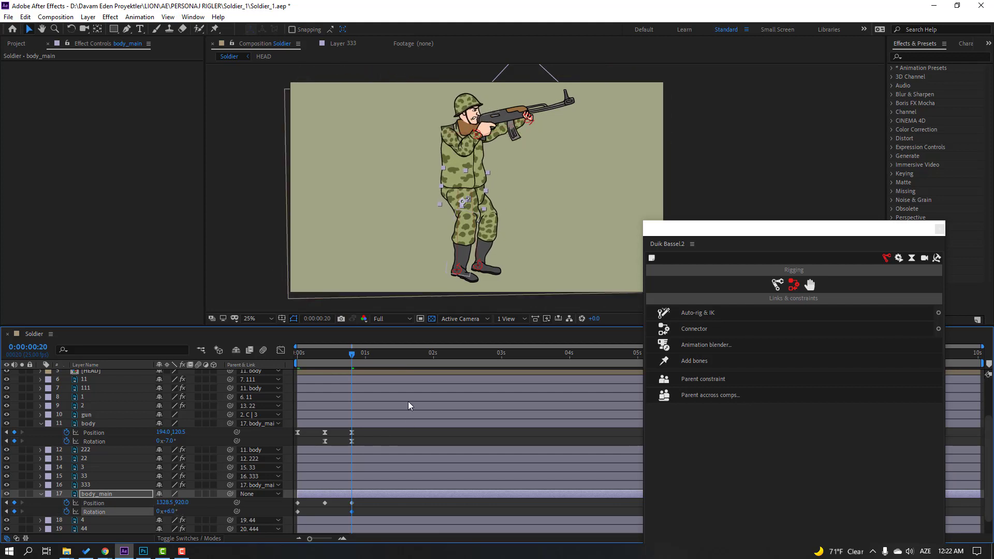
- Apply Easy Ease to all Position and Rotation keyframes of body_main
mouse_move(345, 355)
left_mouse_down()
mouse_move(297, 355)
mouse_move(355, 359)
left_mouse_up()
left_click_drag(364, 505, 297, 514)
right_click(297, 514)
mouse_move(415, 505)
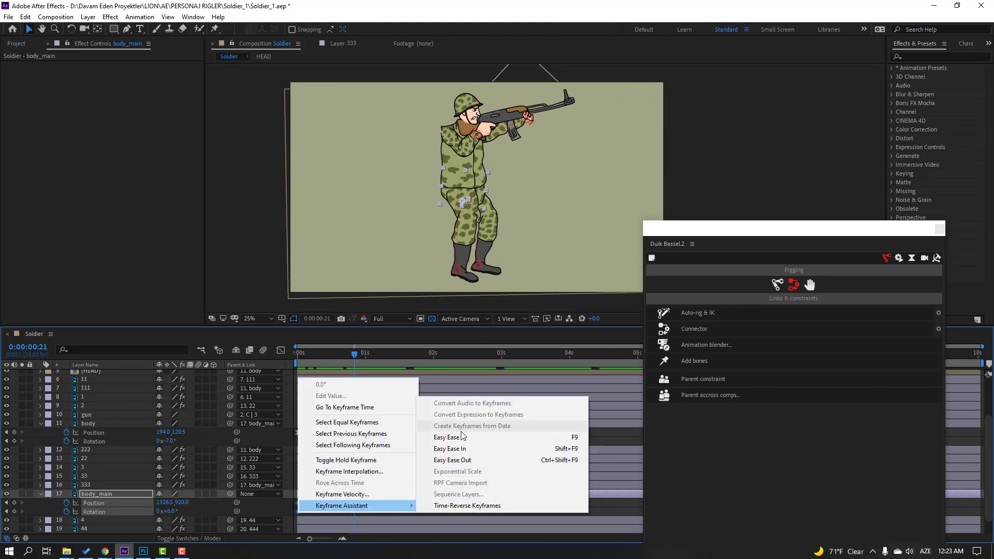
left_click(450, 438)
left_click(399, 502)
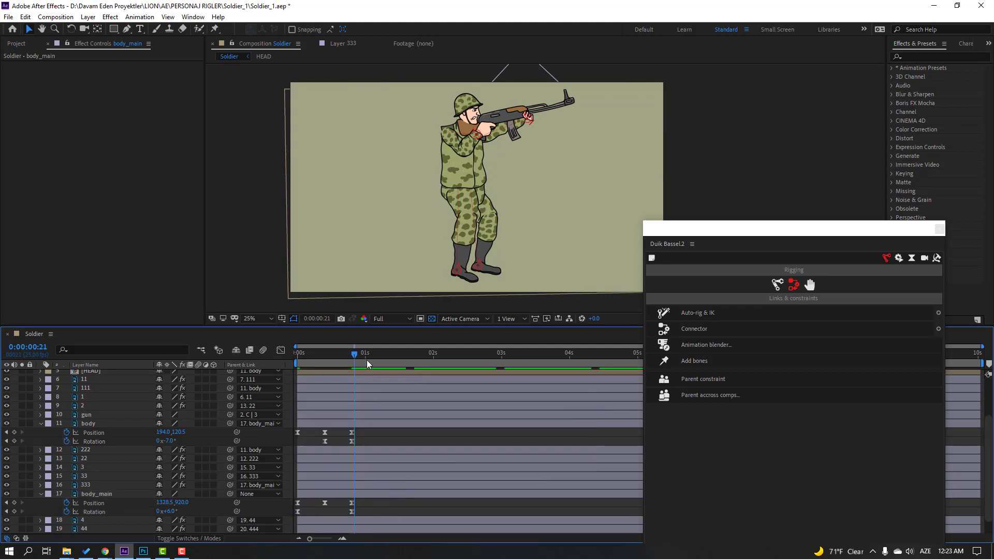
- End the work area at 0:00:01:12 and preview the crouching and aiming motion
left_click_drag(367, 359, 398, 358)
key("n")
key("space")
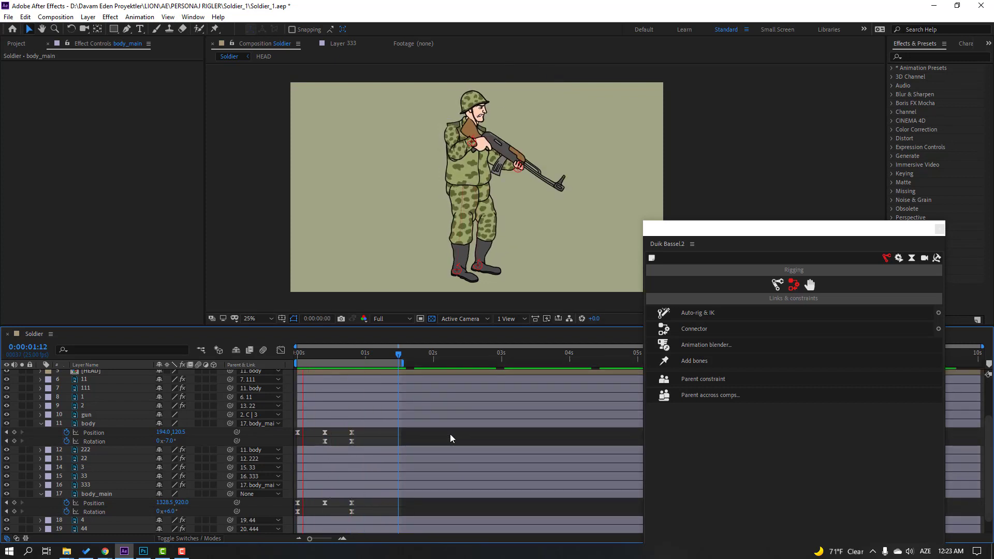
- Keyframe the C | 3 controller's Position at 1437.5, 402 on 0:00:00:24 and 1454.5, 402 on 0:00:01:02
left_click_drag(384, 352, 353, 356)
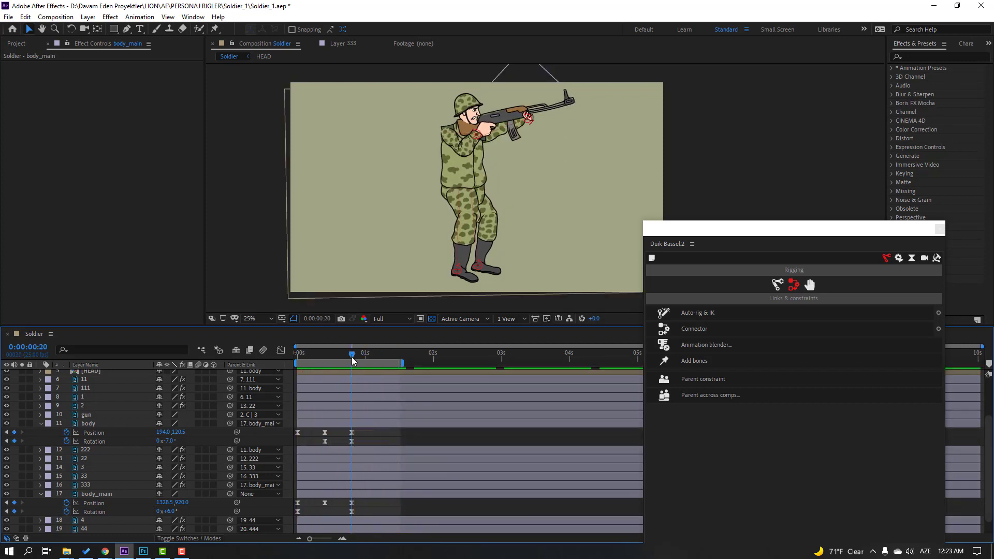
scroll(244, 413, "up", 3)
left_click(102, 384)
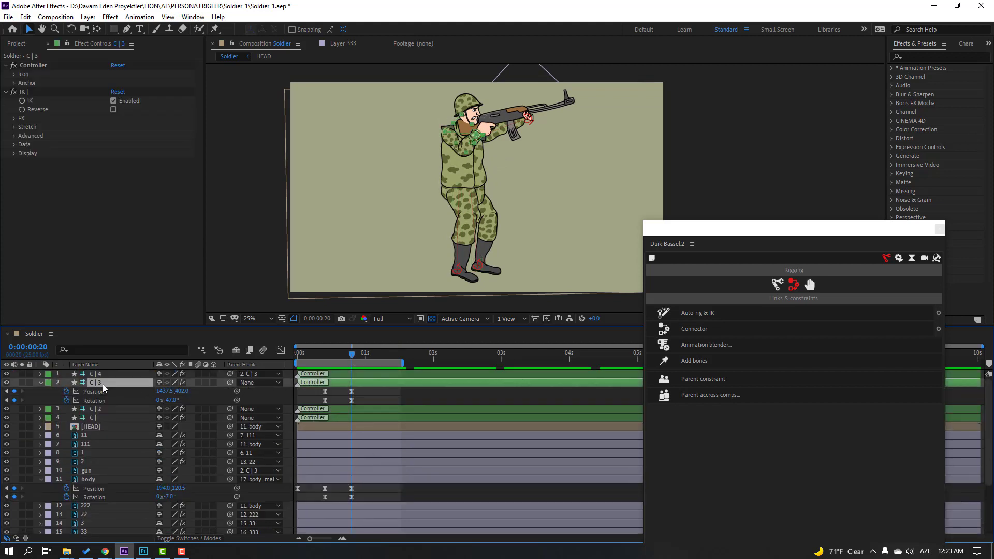
mouse_move(358, 353)
left_mouse_down()
mouse_move(316, 359)
mouse_move(364, 363)
left_mouse_up()
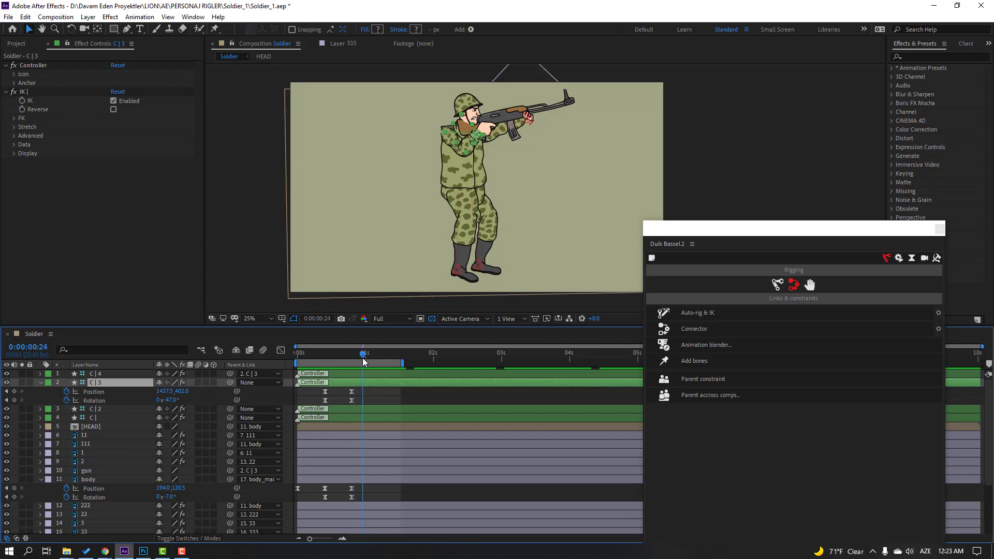
left_click(14, 391)
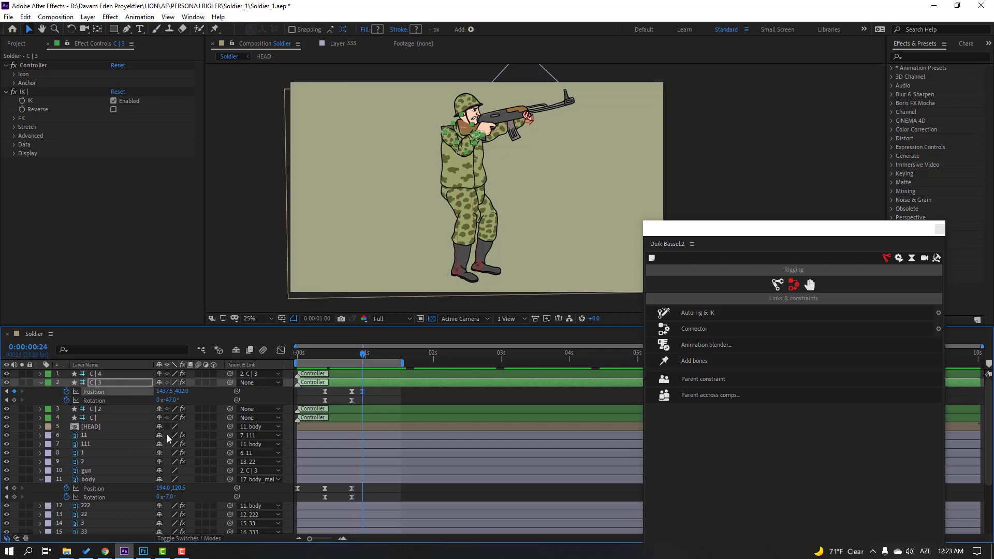
key("Page_Down")
key("Page_Down")
key("Page_Down")
left_click_drag(161, 393, 171, 392)
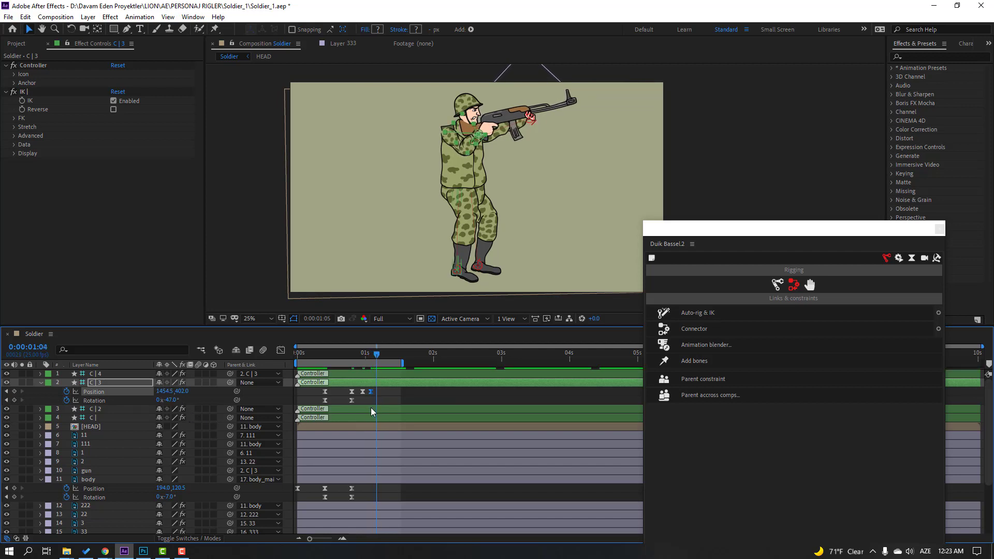
- Repeat the C | 3 Position keyframes by copying 1437.5, 402 to 0:00:01:05 and 1454.5, 402 to 0:00:01:08
left_click(363, 392)
key("ctrl+c")
key("ctrl+v")
left_click_drag(358, 352, 377, 352)
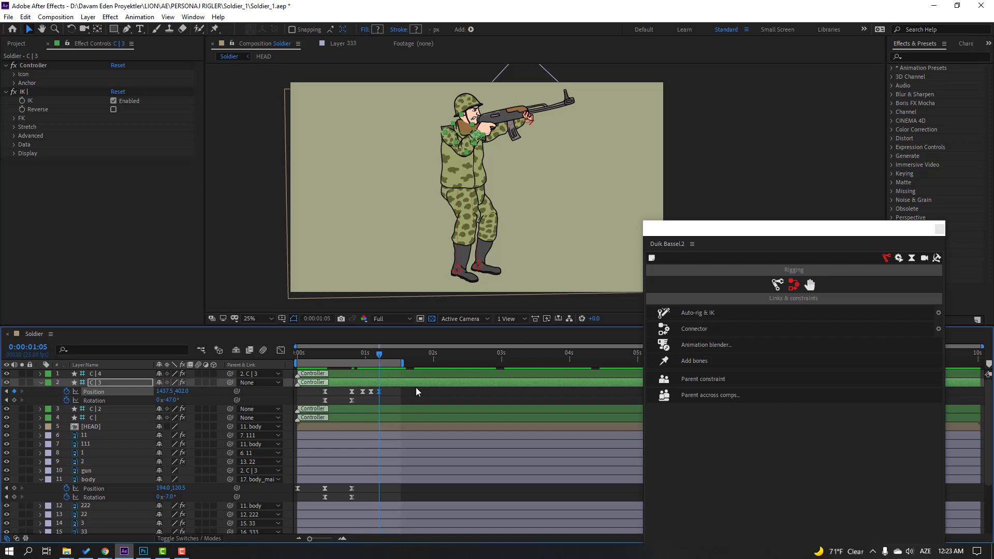
key("Page_Down")
key("Page_Down")
key("Page_Down")
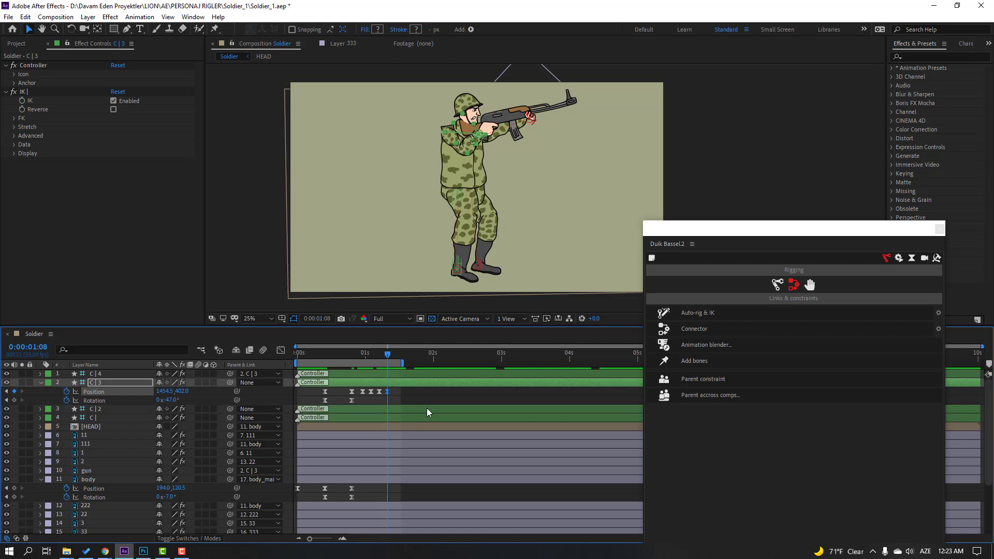
- Extend the gun shake with C | 3 Position keyframes 1437.5, 402 at 0:00:01:11 and 1454.5, 402 at 0:00:01:14
key("Page_Down")
key("Page_Down")
key("Page_Down")
key("ctrl+v")
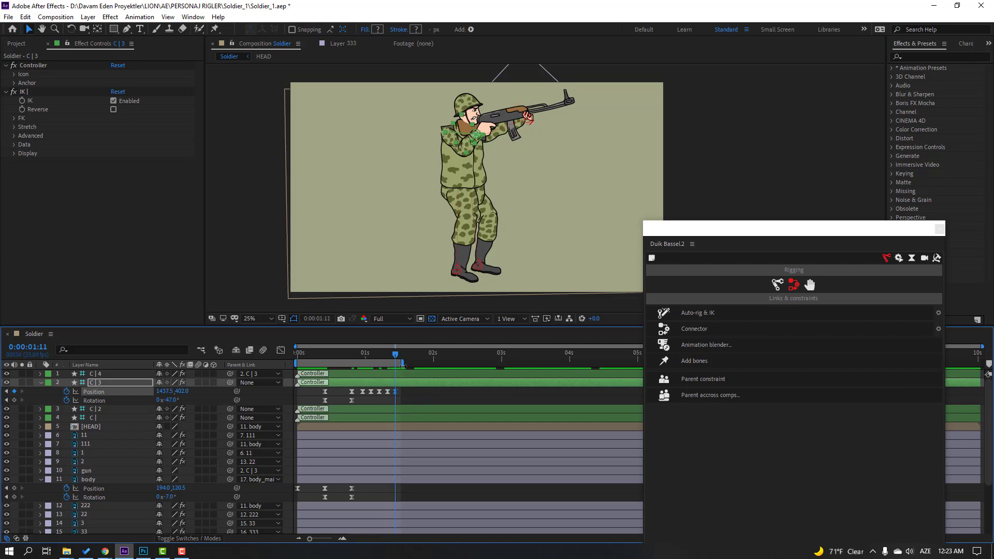
left_click(388, 392)
key("Page_Down")
key("Page_Down")
key("Page_Down")
key("ctrl+v")
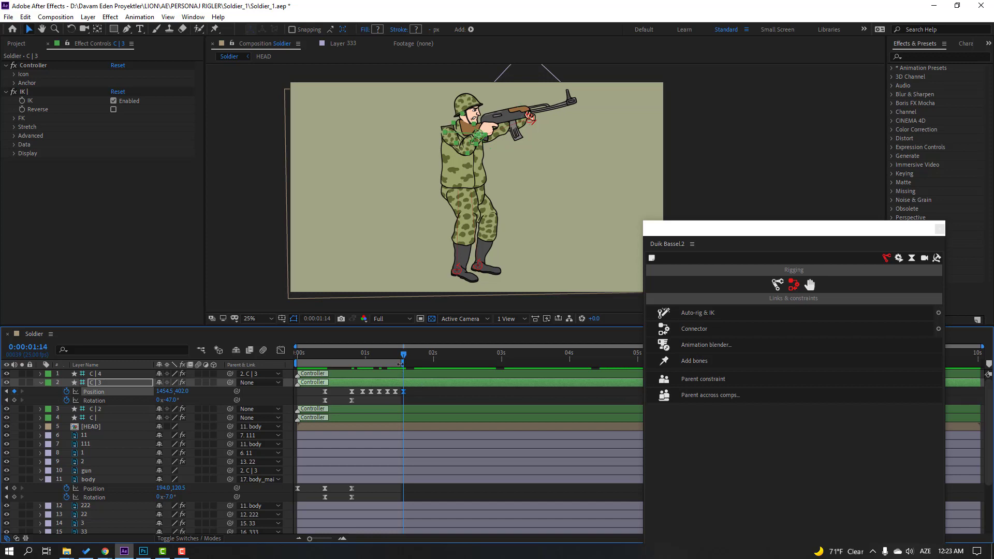
- Shift the six repeating Position keyframes of C | 3 earlier to start at 0:00:00:22, previewing the shake before and after
left_click(424, 398)
key("space")
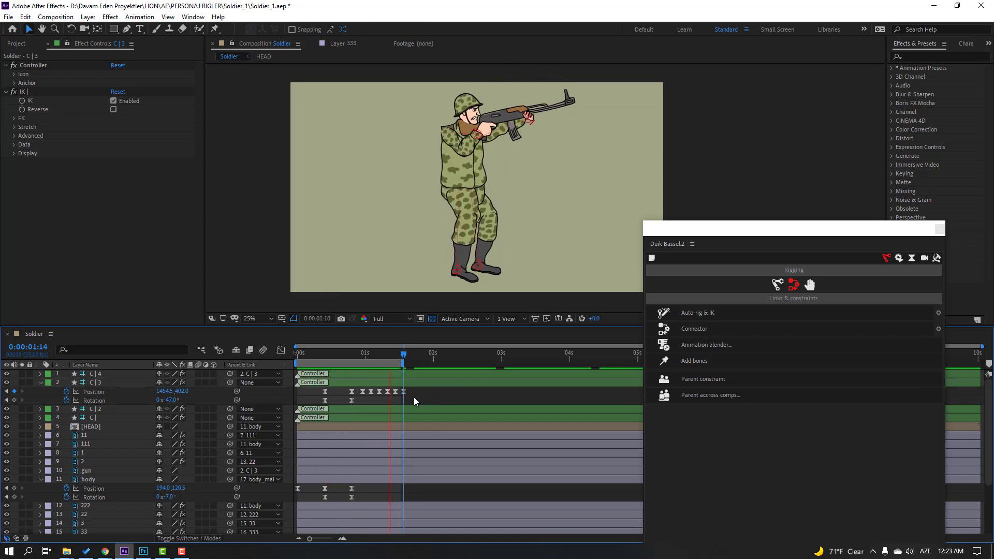
key("space")
left_click_drag(423, 392, 357, 393)
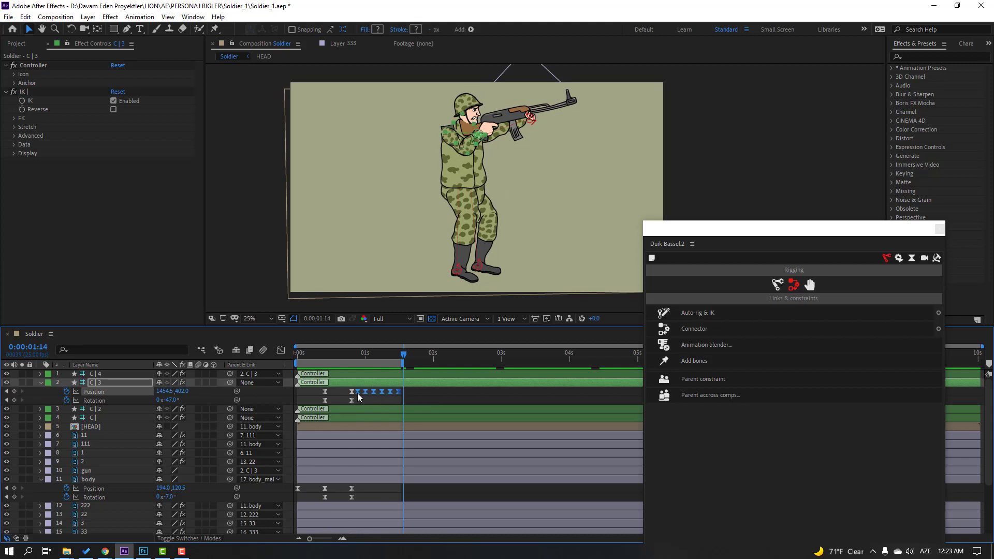
key("space")
key("space")
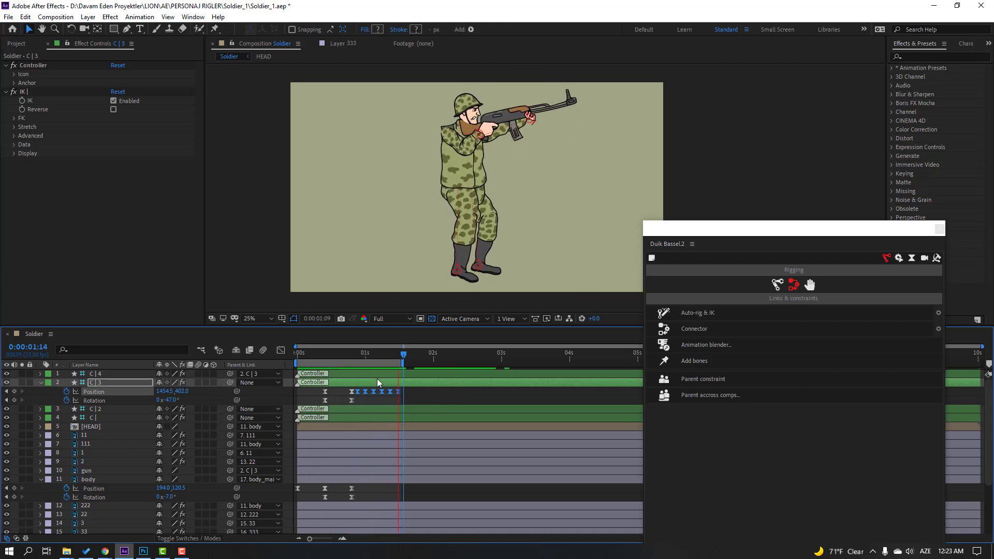
- Keyframe C | 3's Rotation at -42° on 0:00:00:22 and -47° on 0:00:01:00
left_click(352, 355)
left_click(361, 358)
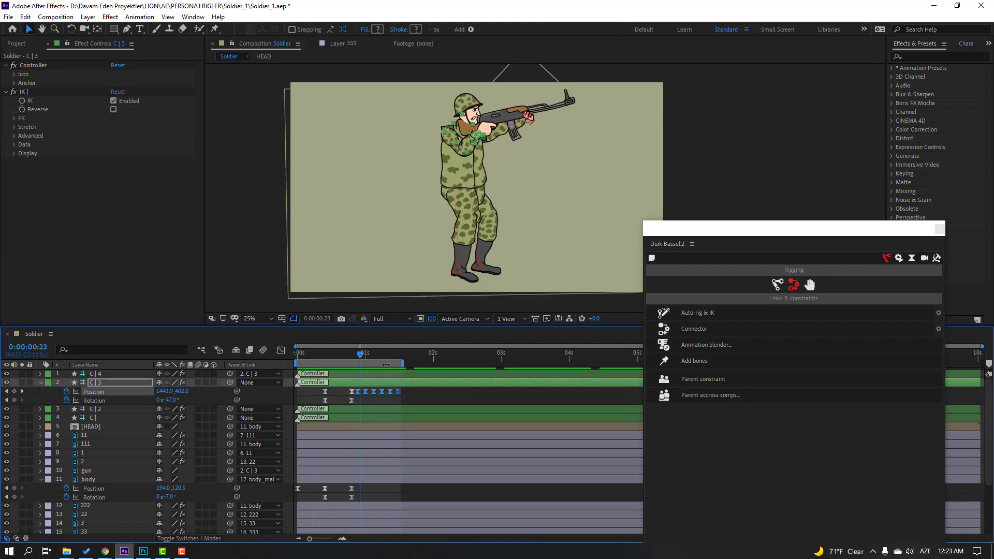
key("Page_Up")
left_click(384, 399)
left_click(168, 400)
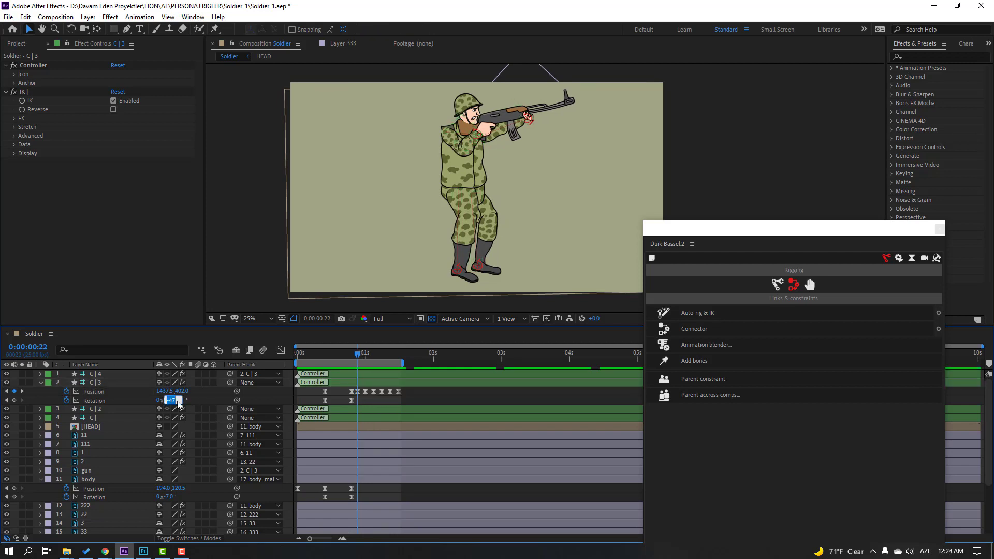
key("Return")
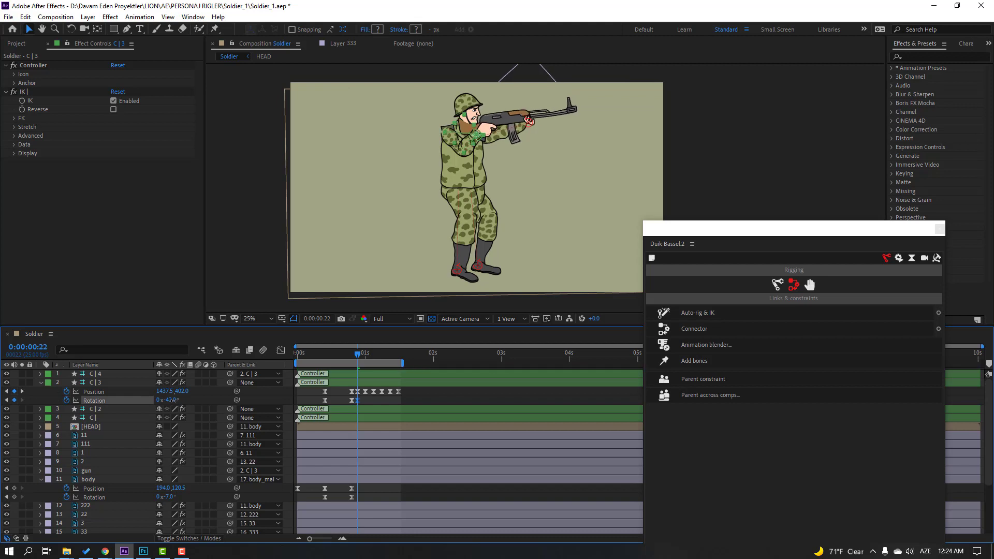
left_click(354, 357)
left_click_drag(354, 358, 365, 360)
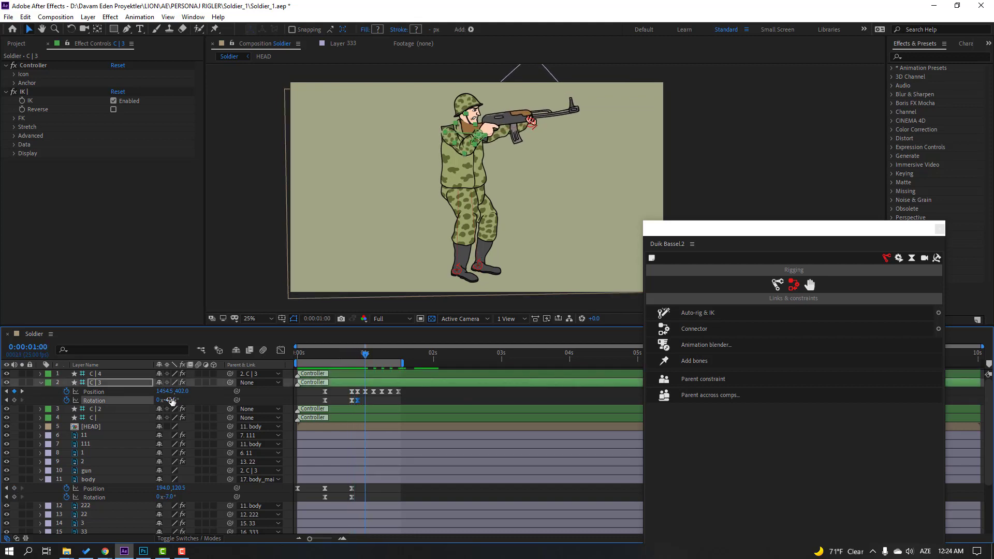
left_click_drag(171, 400, 168, 400)
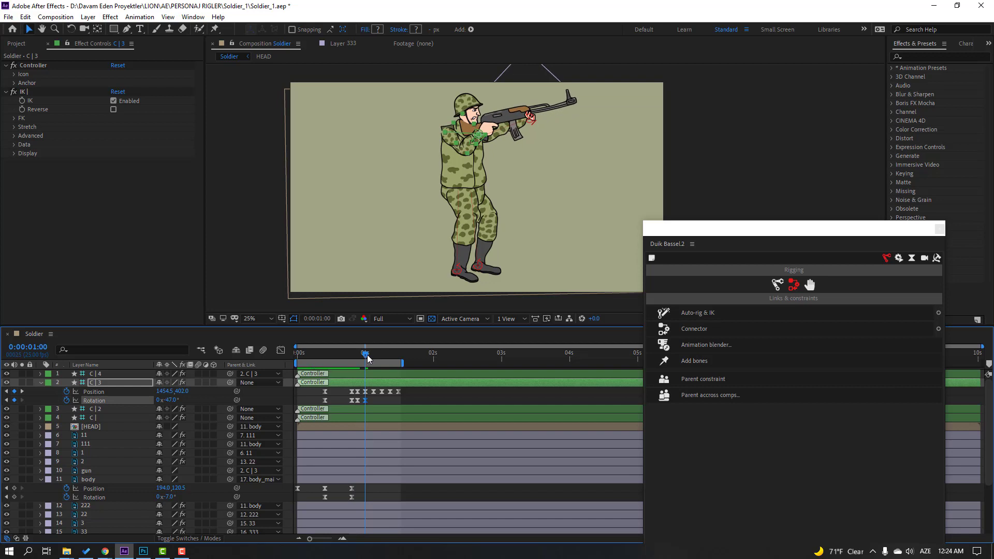
- Keyframe C | 3's Rotation at -42° on 0:00:01:03 and -46° on 0:00:01:06
left_click_drag(369, 357, 374, 356)
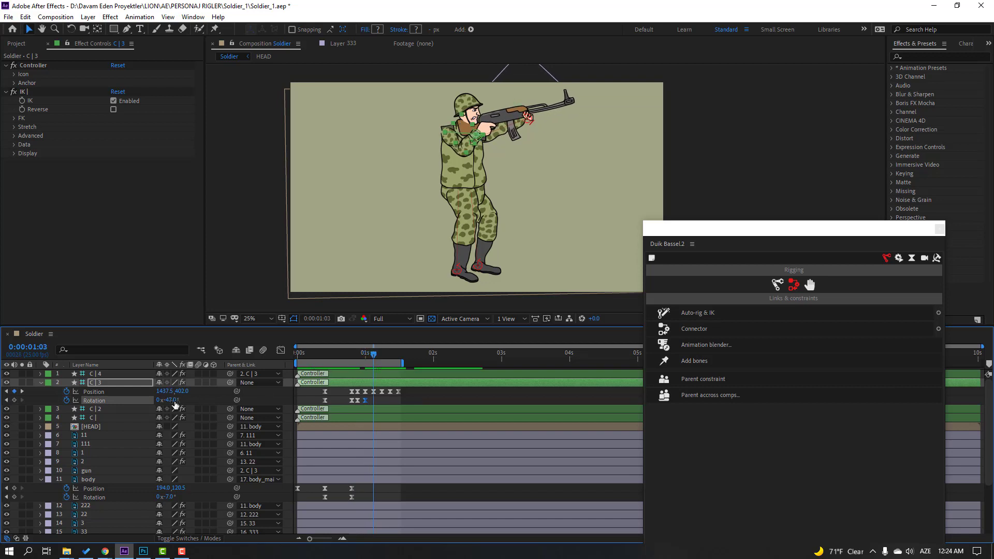
key("ctrl+v")
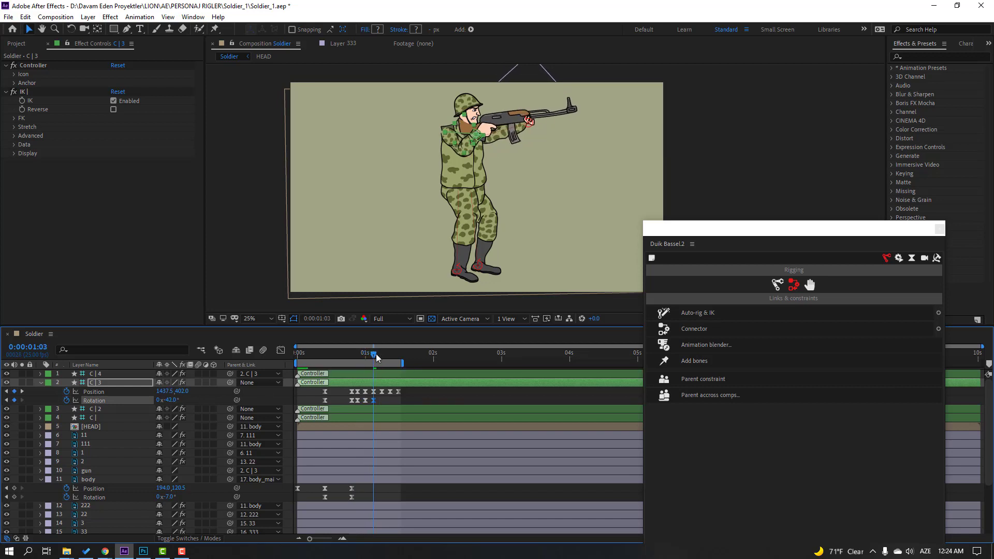
left_click_drag(376, 353, 384, 355)
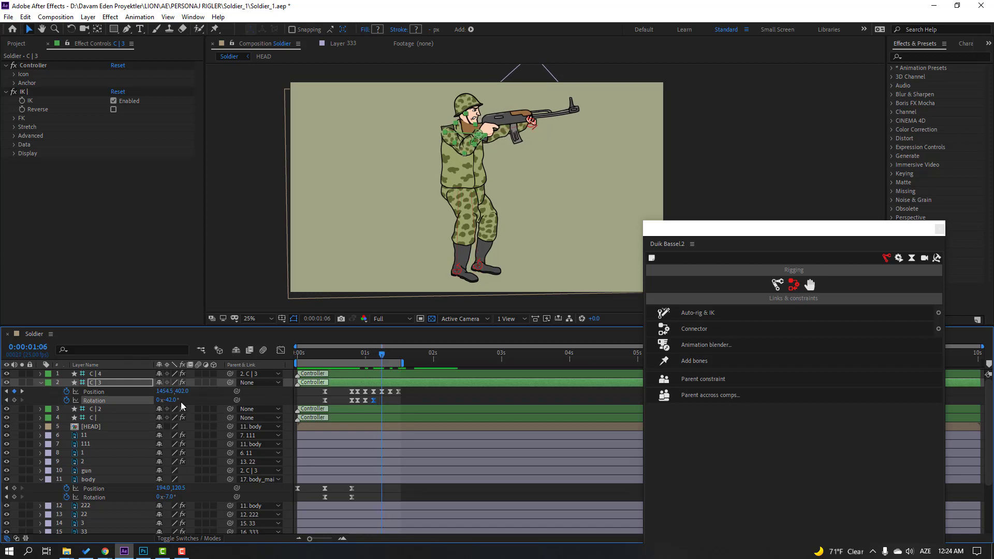
left_click_drag(171, 400, 169, 400)
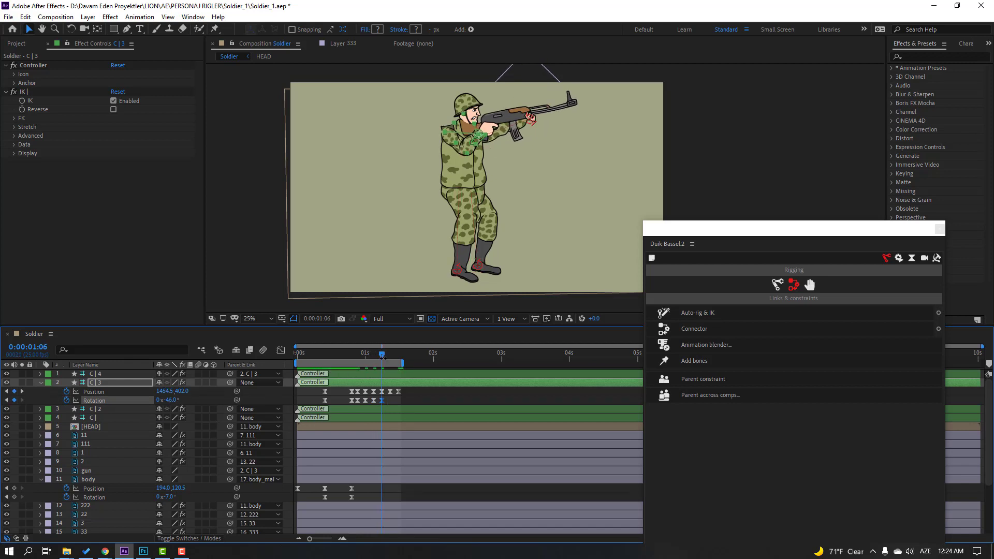
- Keyframe C | 3's Rotation at -42° on 0:00:01:09 and -47° on 0:00:01:12, and preview the recoil
left_click_drag(382, 356, 390, 358)
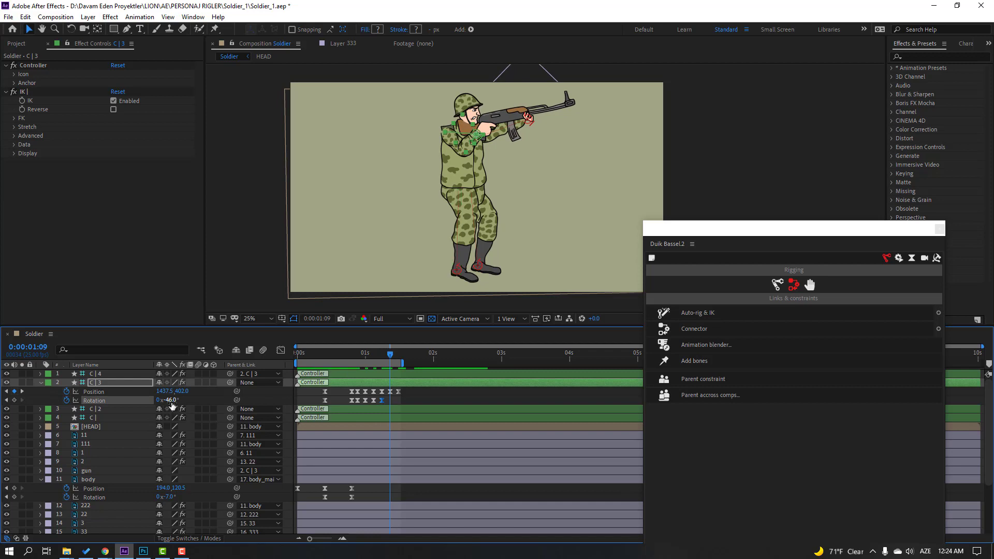
left_click_drag(171, 400, 173, 401)
left_click_drag(395, 355, 398, 355)
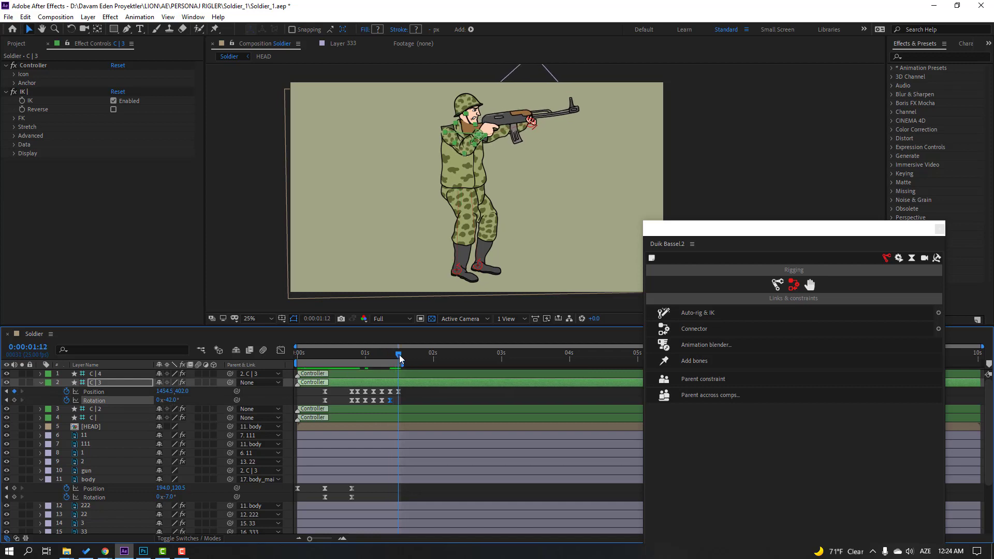
left_click(351, 401)
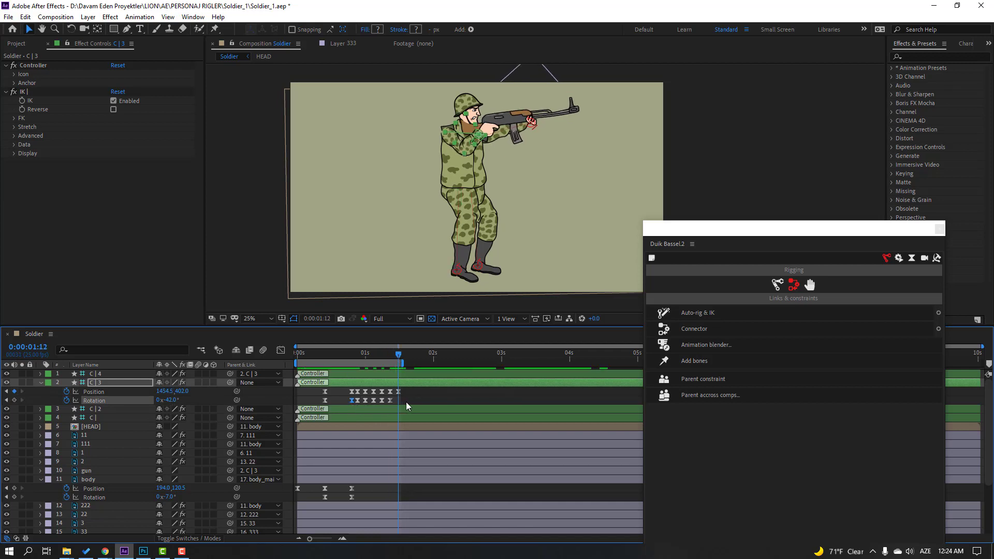
key("space")
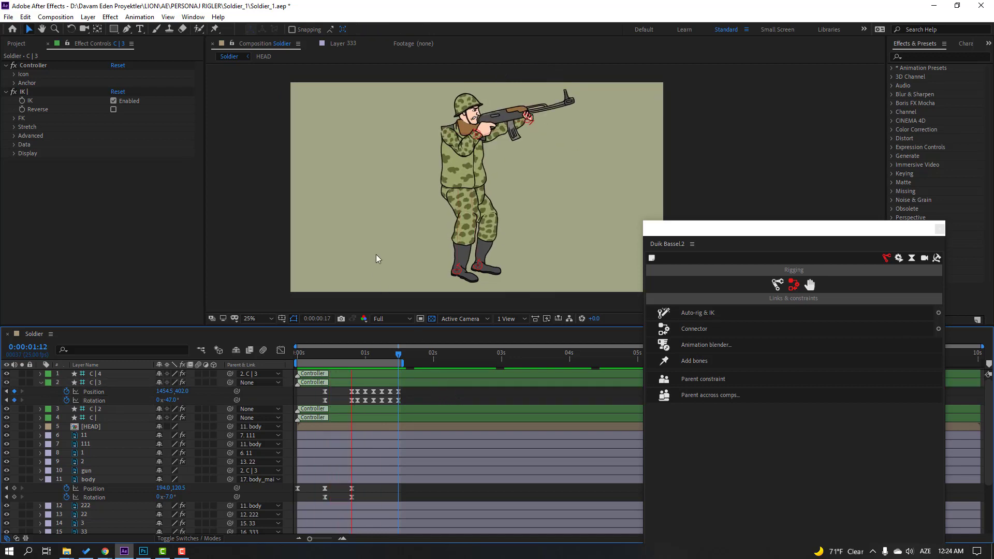
key("comma")
key("period")
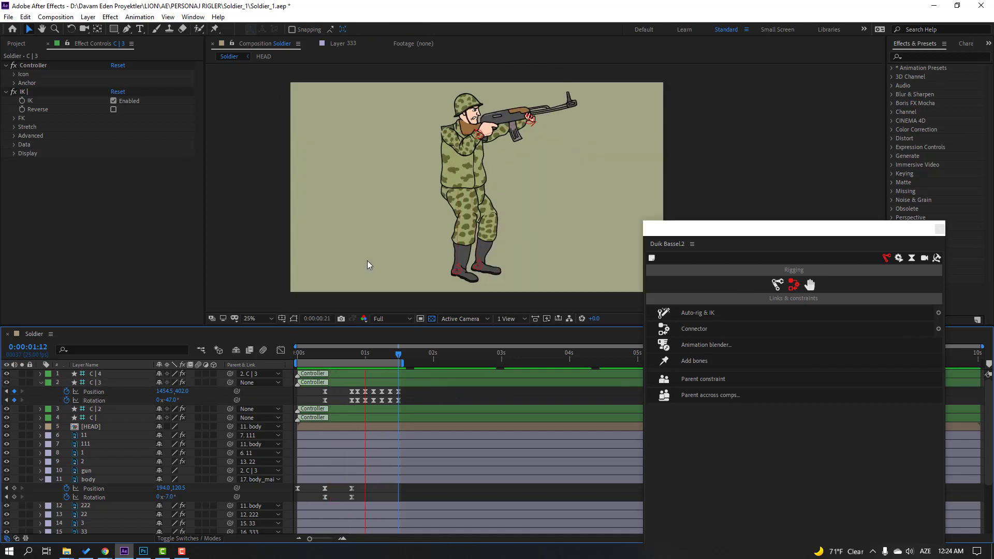
- Keyframe the rear foot controller C | 2's Position at 1285, 1449.5 on 0:00:00:17 and 1070, 1407.5 on 0:00:01:02
left_click(344, 356)
mouse_move(357, 353)
left_mouse_down()
mouse_move(315, 353)
mouse_move(343, 353)
left_mouse_up()
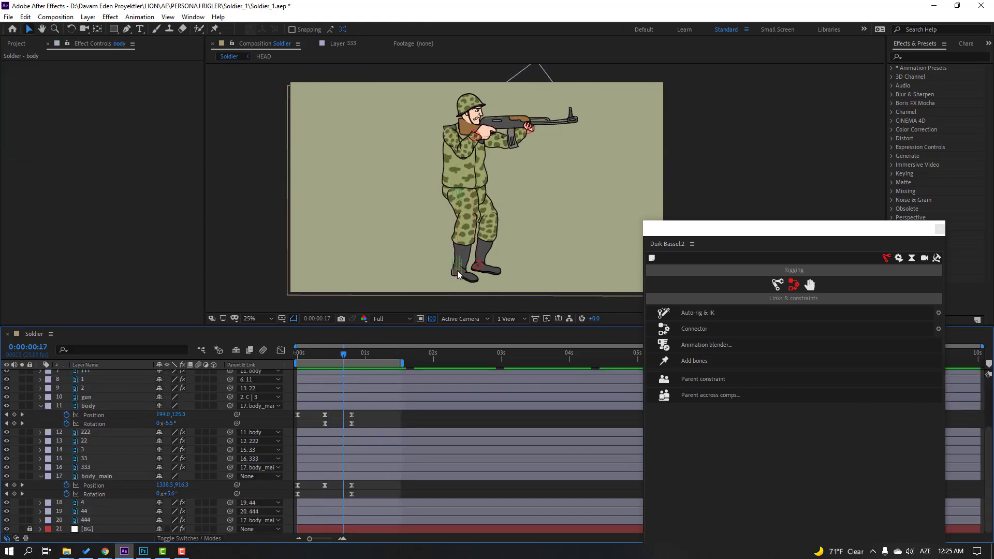
left_click(458, 271)
scroll(424, 450, "up", 8)
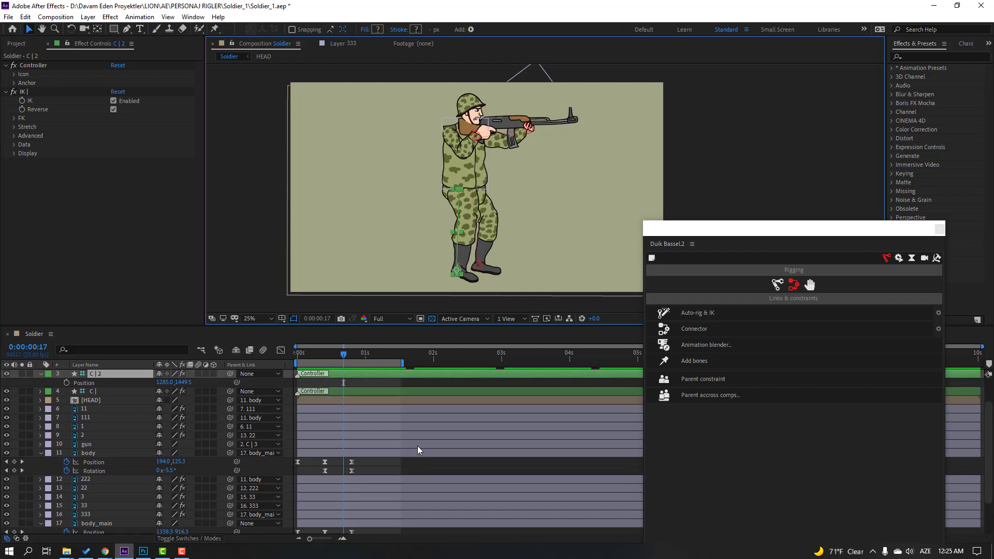
left_click(66, 409)
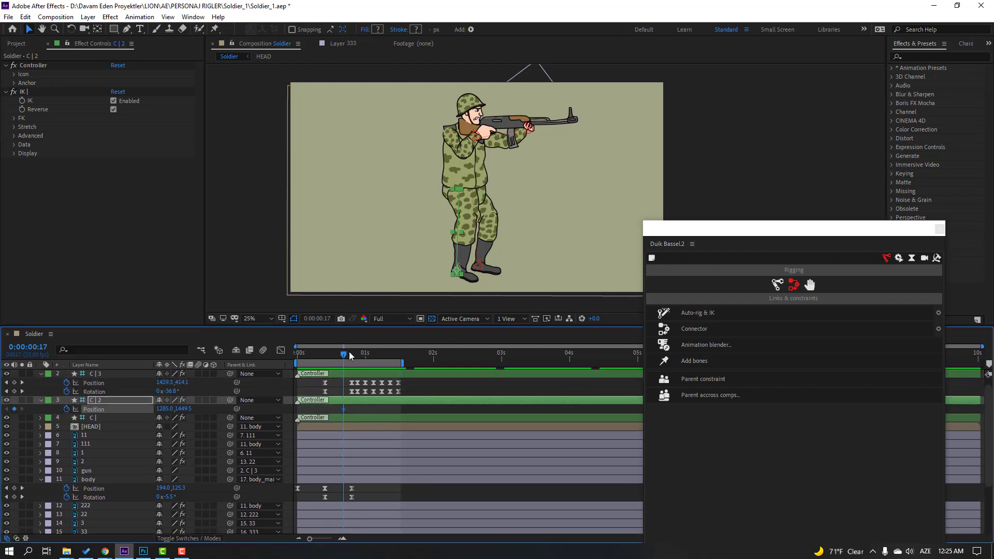
left_click_drag(349, 352, 371, 354)
left_click_drag(163, 409, 130, 411)
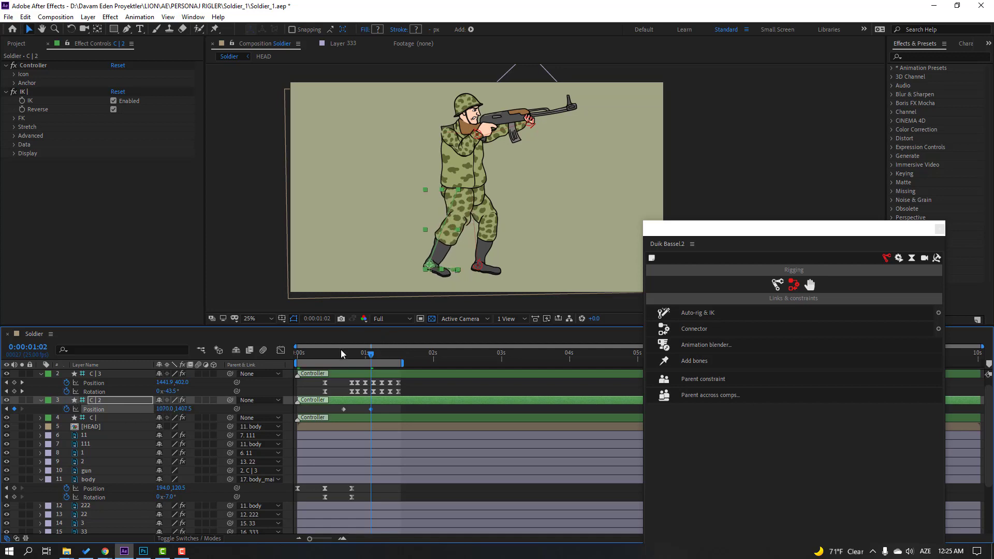
- Shift both C | 2 Position keyframes about five frames earlier, apply Easy Ease to them, and preview the backward step
left_click_drag(341, 349, 382, 354)
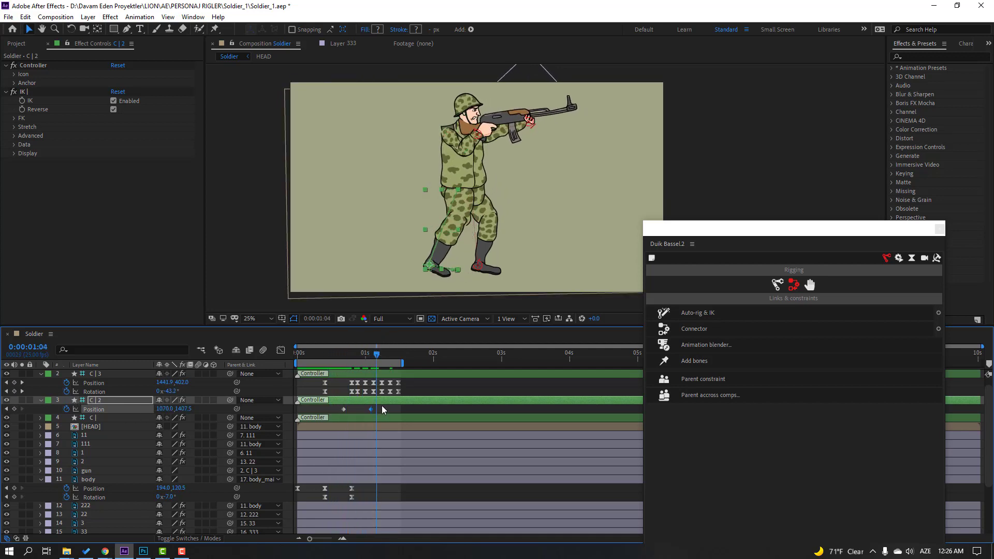
left_click_drag(383, 407, 340, 411)
left_click_drag(343, 410, 329, 410)
left_click_drag(319, 354, 369, 355)
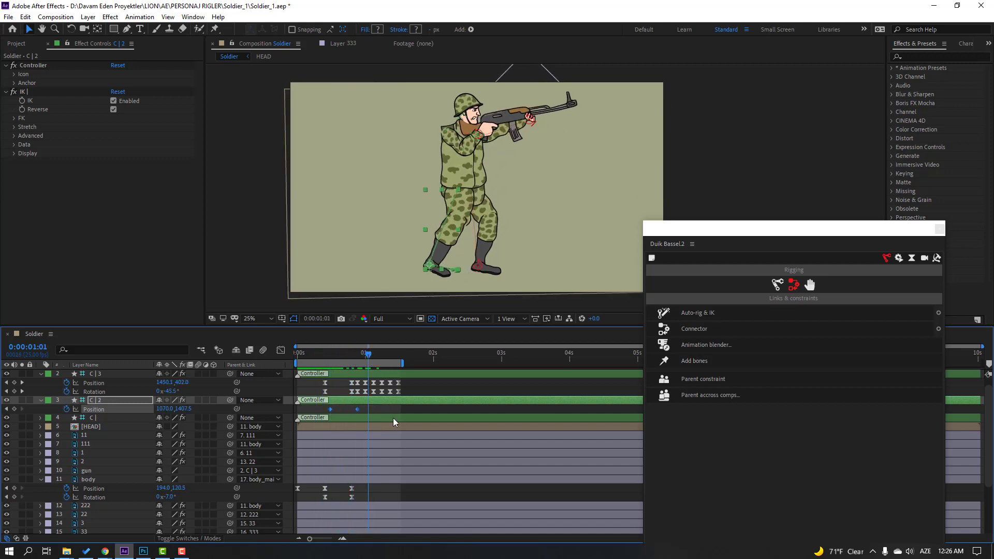
right_click(358, 409)
mouse_move(430, 403)
left_click(507, 438)
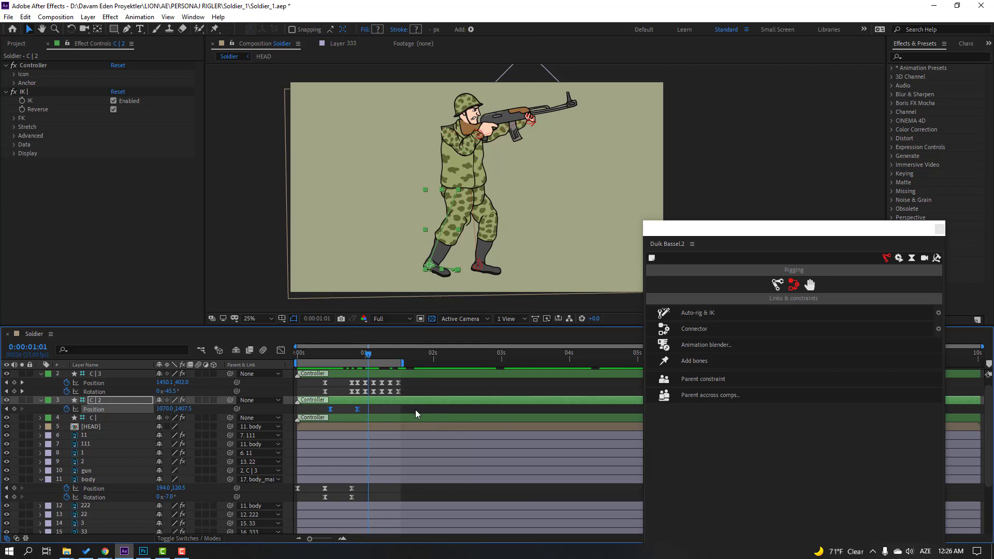
left_click(415, 410)
key("space")
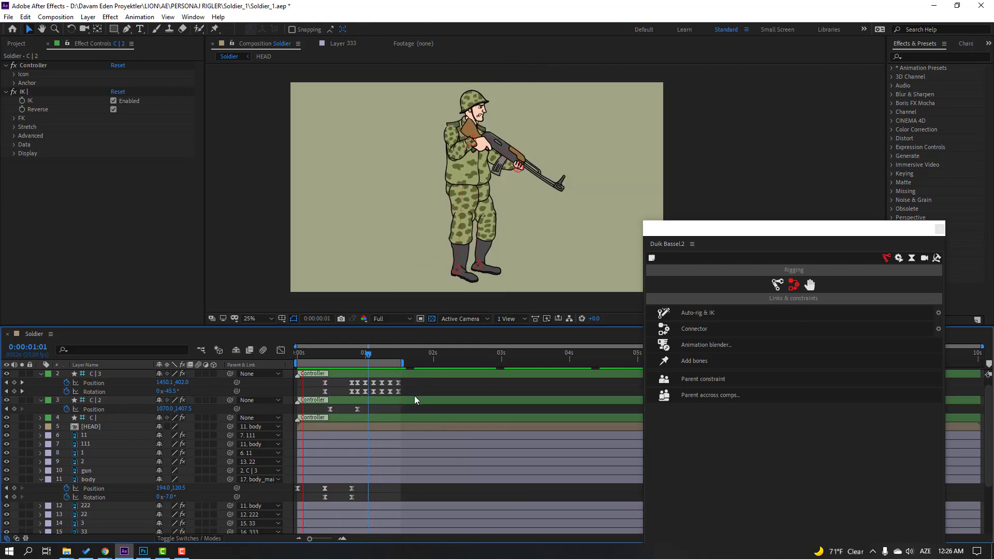
key("space")
- Lift the foot mid-step by keyframing C | 2's Position at 1177.5, 1390.5 on 0:00:00:17, and review the motion
scroll(415, 395, "up", 1)
left_click(325, 355)
left_click(94, 409)
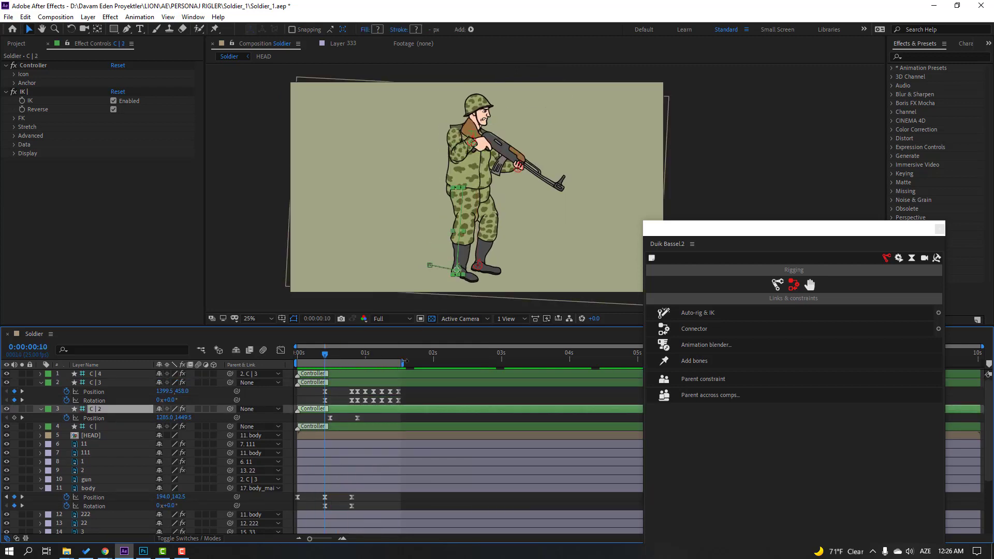
left_click_drag(330, 356, 344, 356)
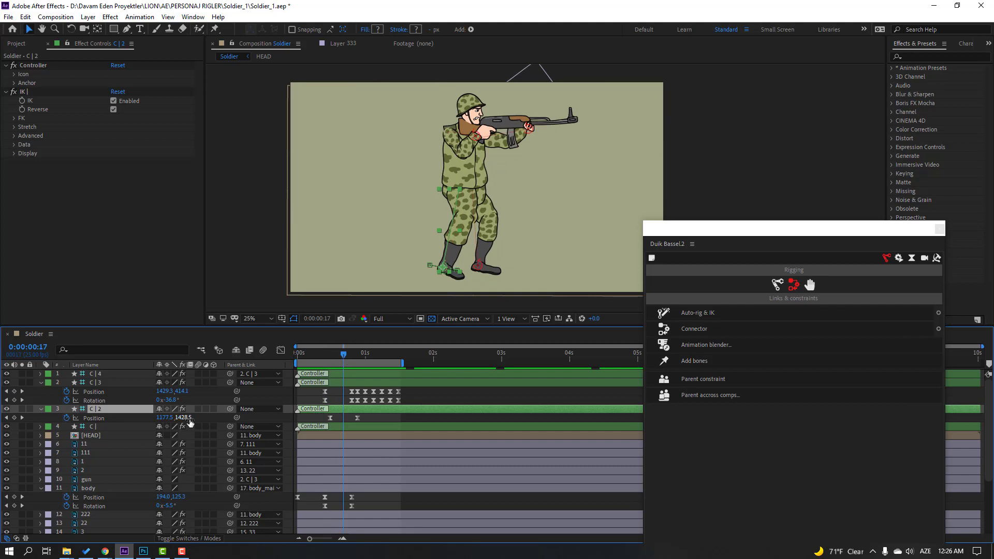
left_click_drag(190, 418, 165, 418)
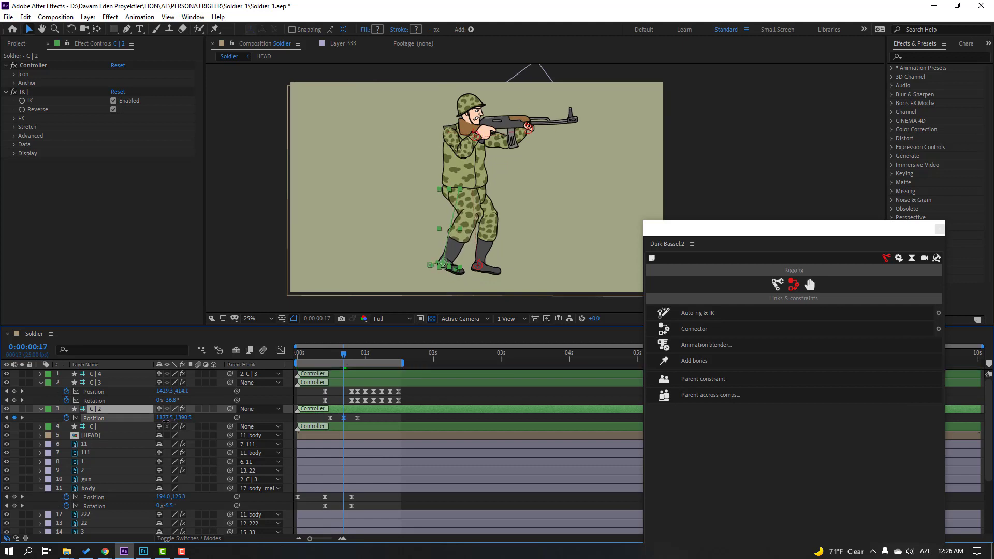
left_click_drag(347, 357, 371, 353)
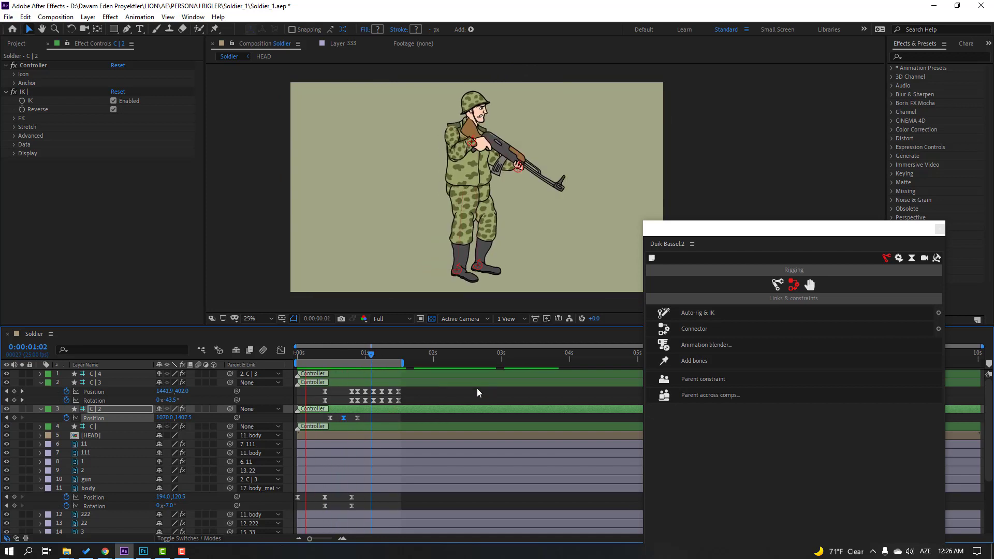